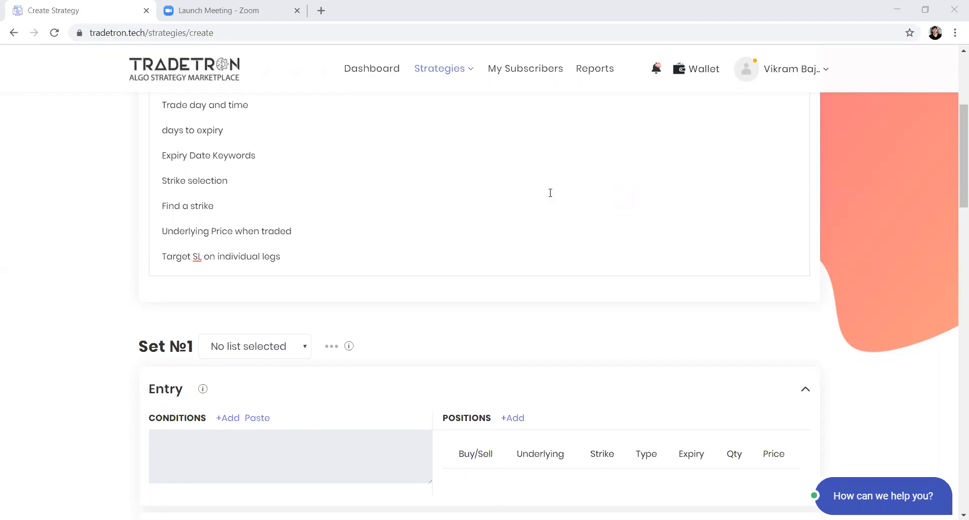
Step: Review the options keyword topics listed in the strategy description, from trade day and time to target SL on individual legs
scroll(540, 194, "up", 3)
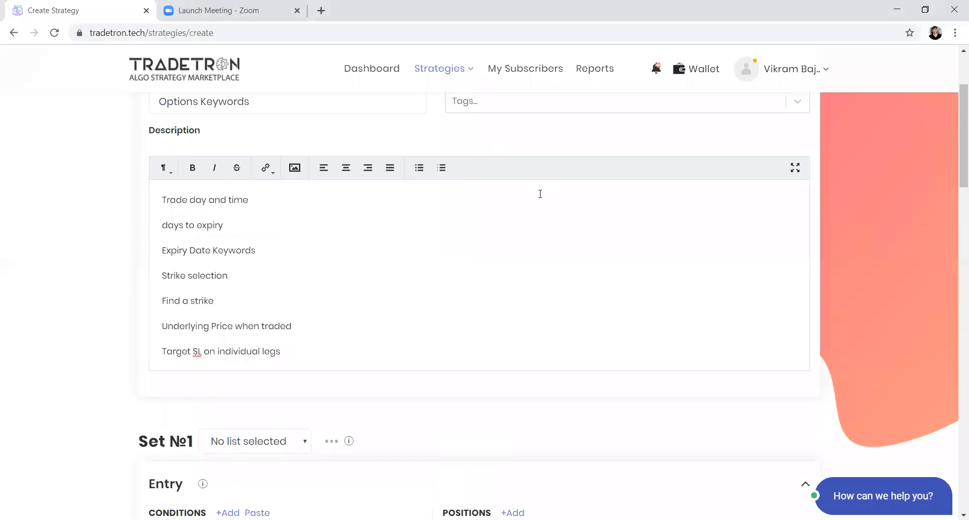
scroll(287, 153, "up", 2)
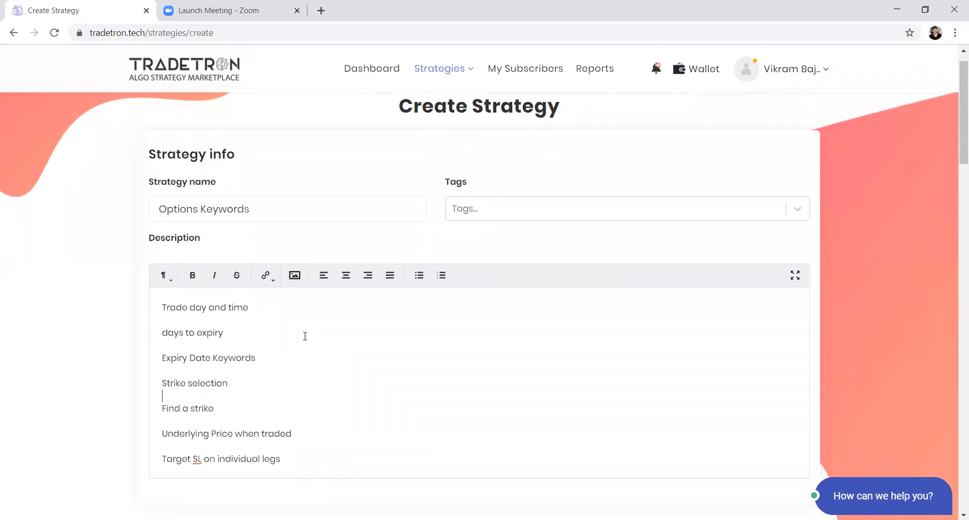
double_click(231, 307)
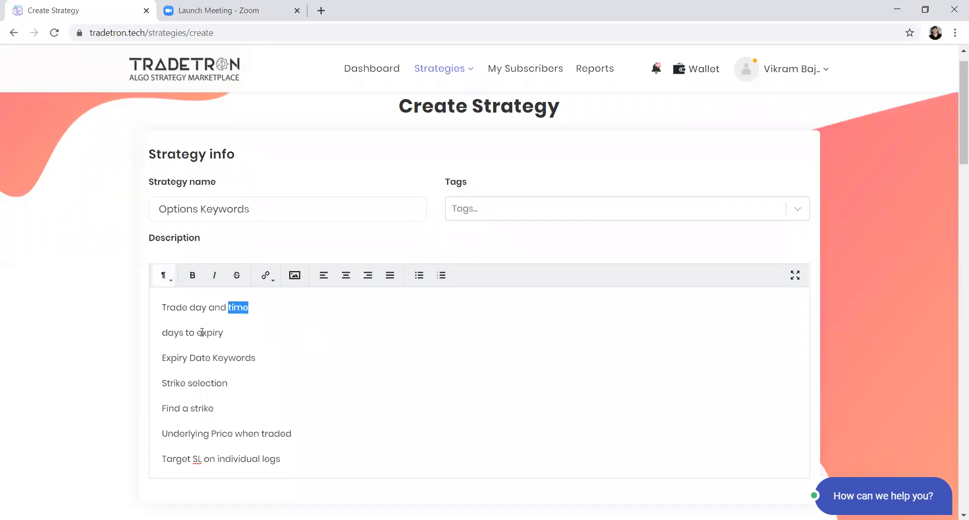
double_click(201, 332)
double_click(198, 379)
left_click(324, 415)
left_click(296, 431)
Step: Look over the Entry, Repair and Universal Exit sections of the strategy
scroll(432, 435, "down", 2)
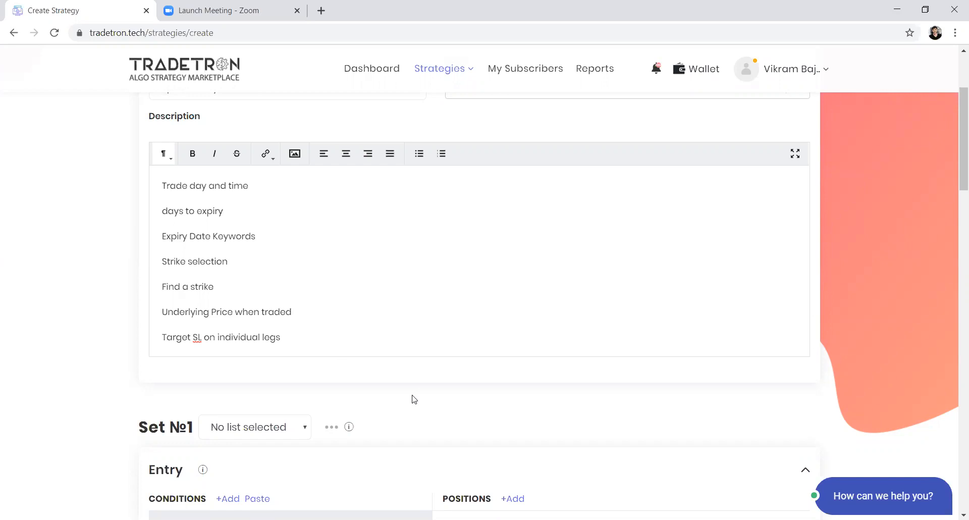
scroll(520, 394, "down", 4)
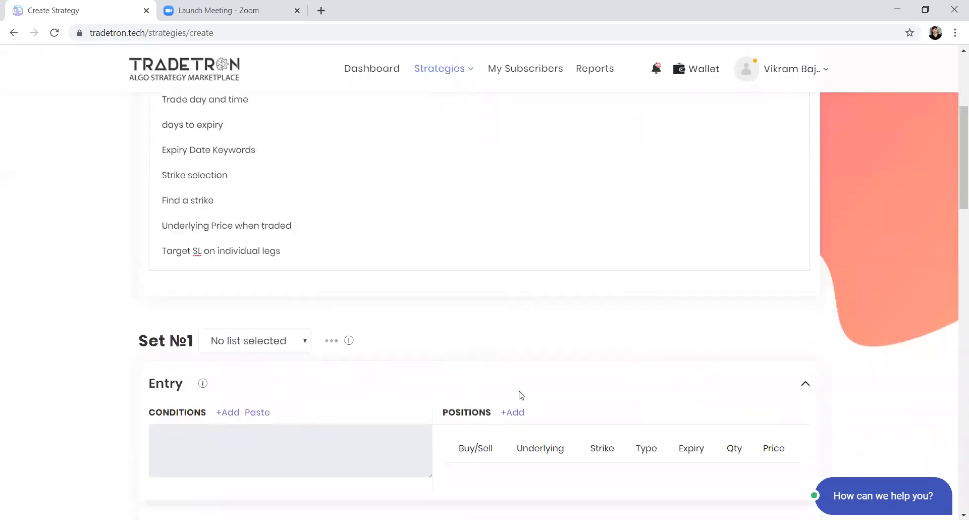
scroll(522, 394, "down", 3)
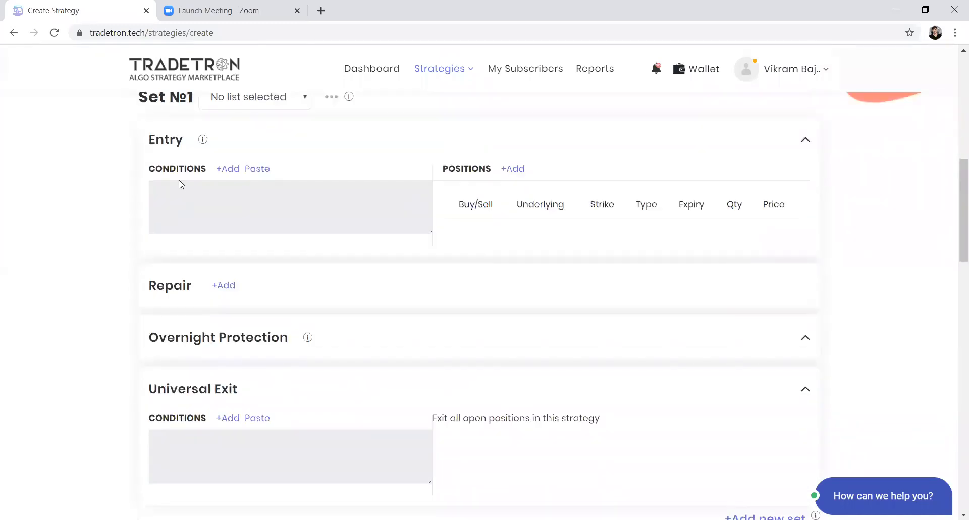
double_click(157, 140)
left_click_drag(159, 385, 196, 337)
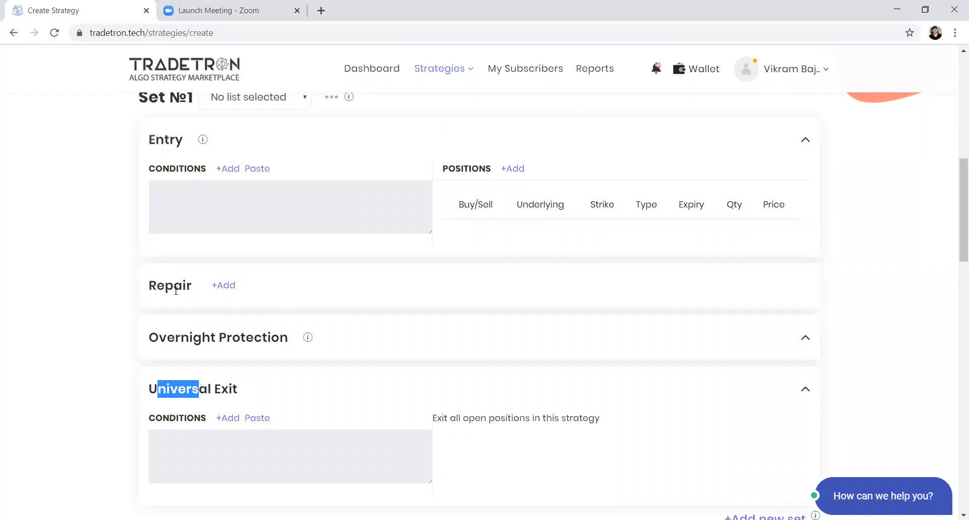
left_click_drag(165, 283, 176, 277)
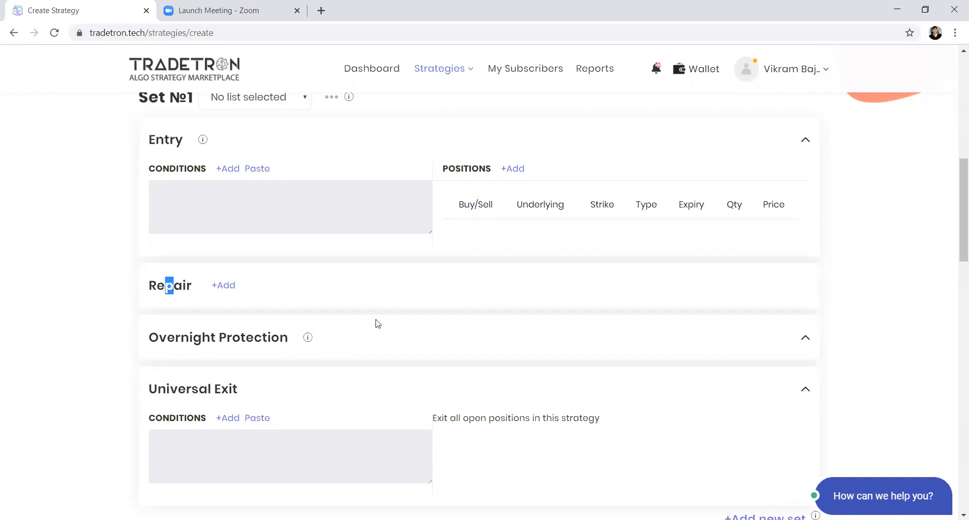
left_click(338, 394)
Step: Add a repair block to Set 1 and keep its type as Repair Once
left_click(227, 286)
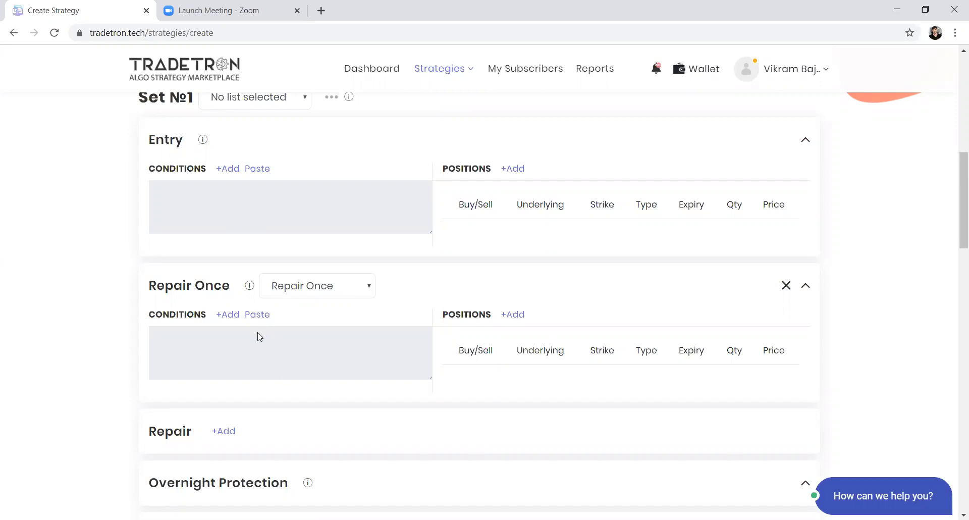
left_click(303, 293)
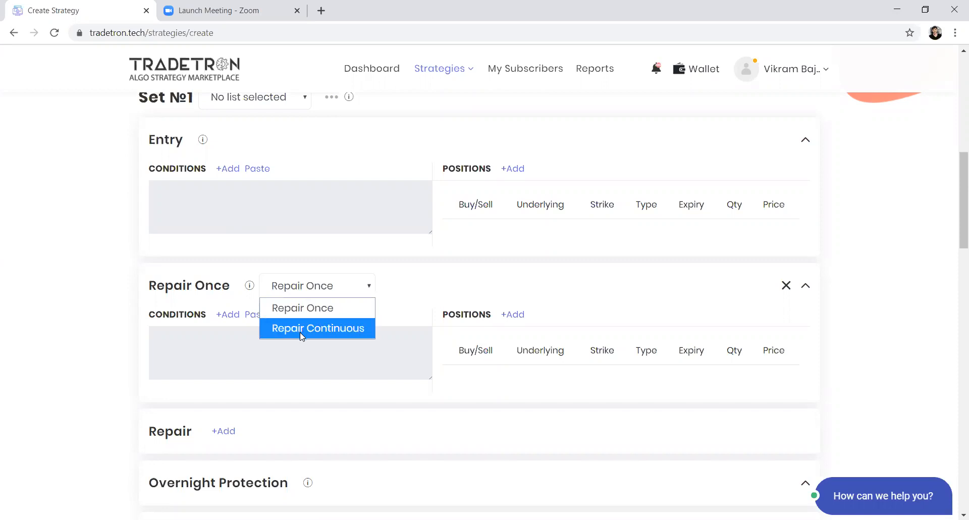
left_click(302, 313)
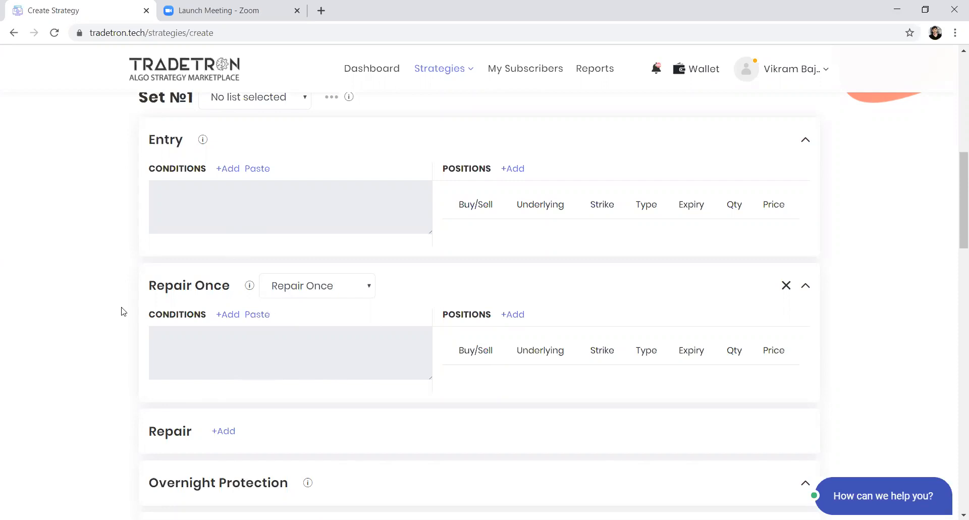
Step: Switch the Set 1 repair type to Repair Continuous and back to Repair Once
left_click(311, 299)
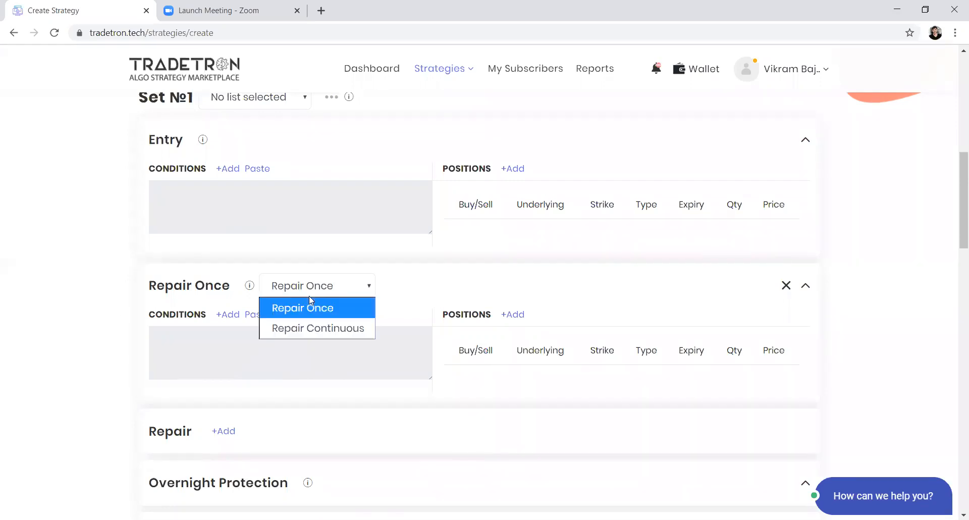
left_click(306, 324)
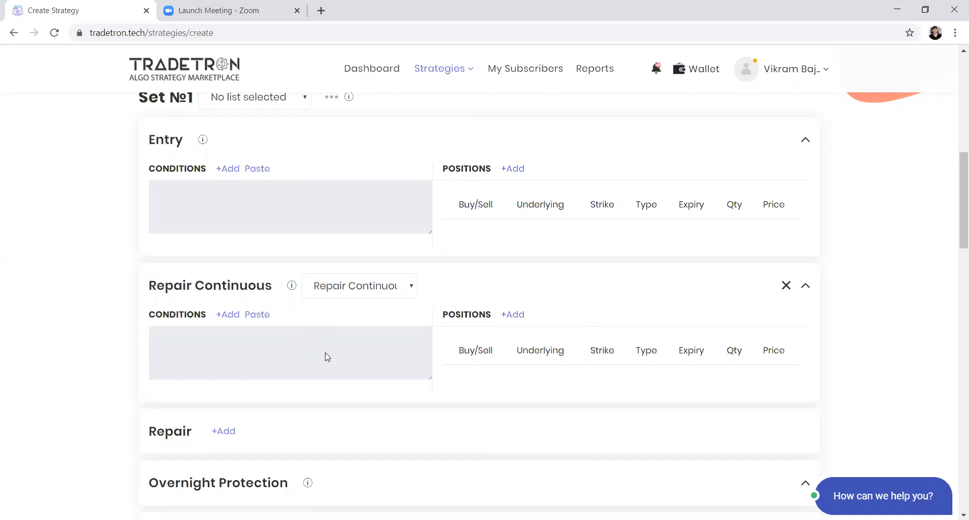
left_click(346, 298)
left_click(342, 306)
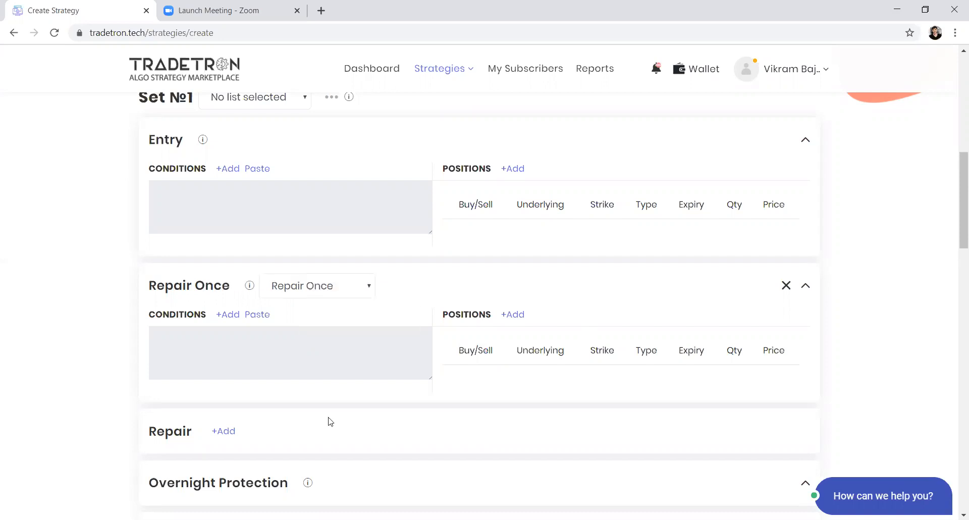
Step: Add a second set to the strategy and delete it again
scroll(330, 421, "down", 3)
scroll(707, 419, "down", 1)
left_click(747, 434)
scroll(697, 389, "down", 6)
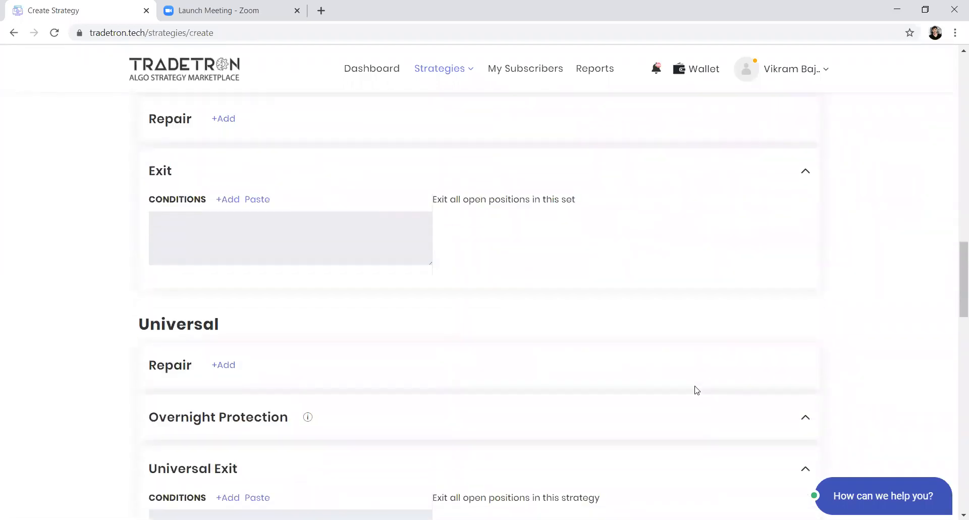
scroll(728, 314, "up", 1)
scroll(728, 314, "down", 3)
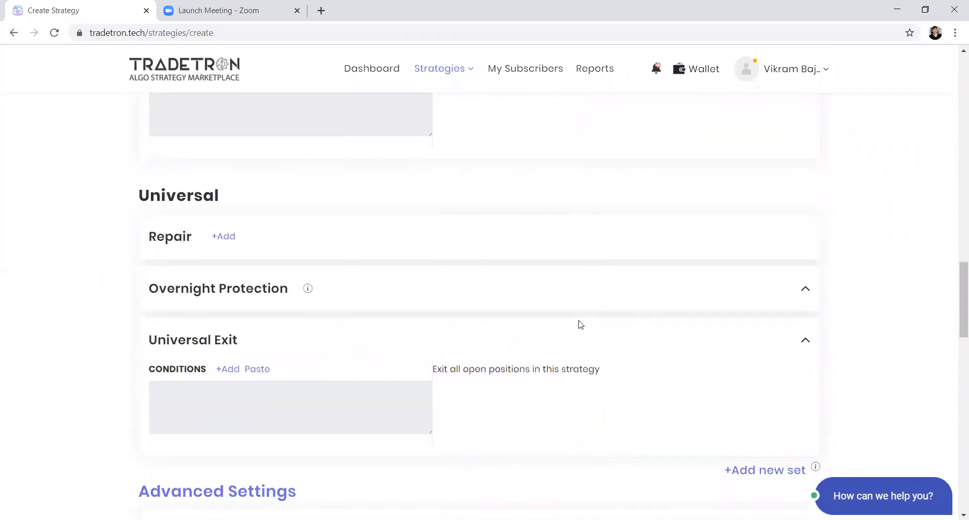
scroll(577, 324, "up", 8)
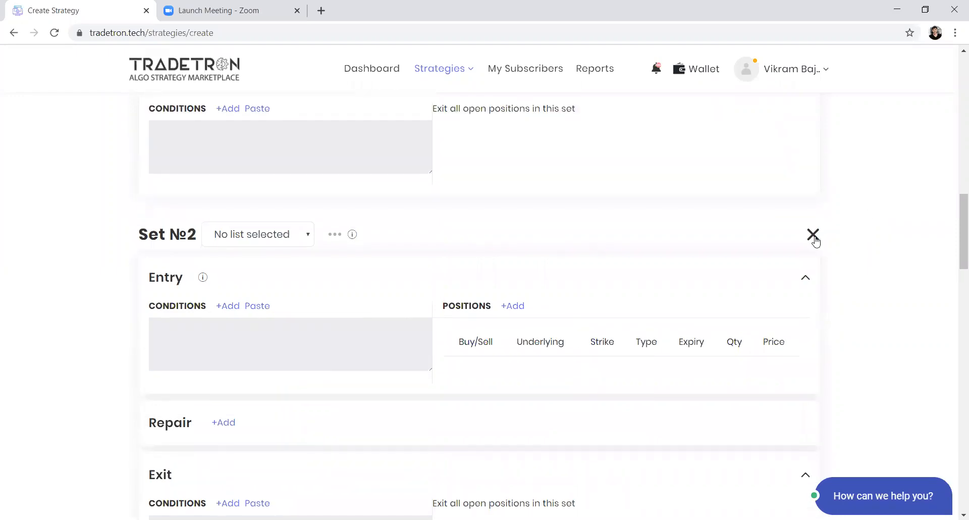
left_click(813, 235)
Step: Start a new entry condition for Set 1 with the Today keyword, using NSE as the exchange
scroll(617, 291, "up", 7)
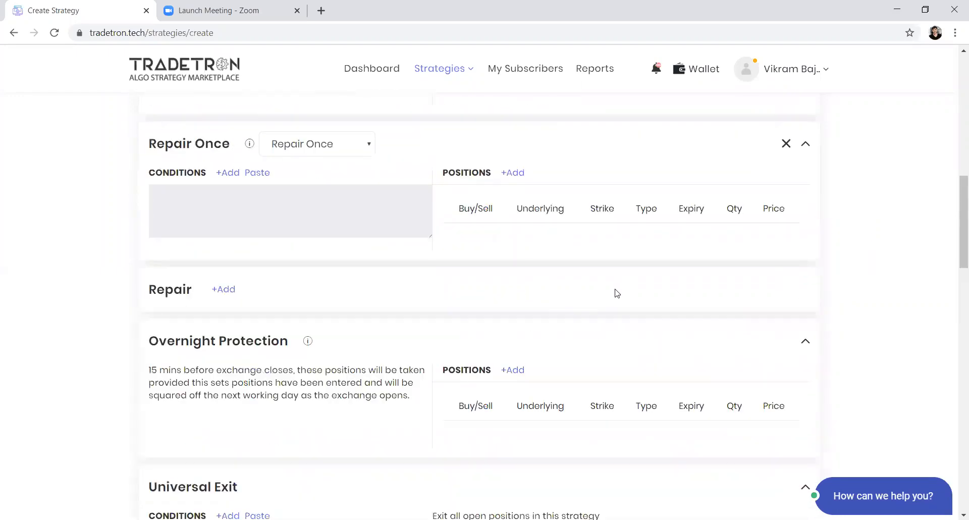
scroll(616, 292, "up", 6)
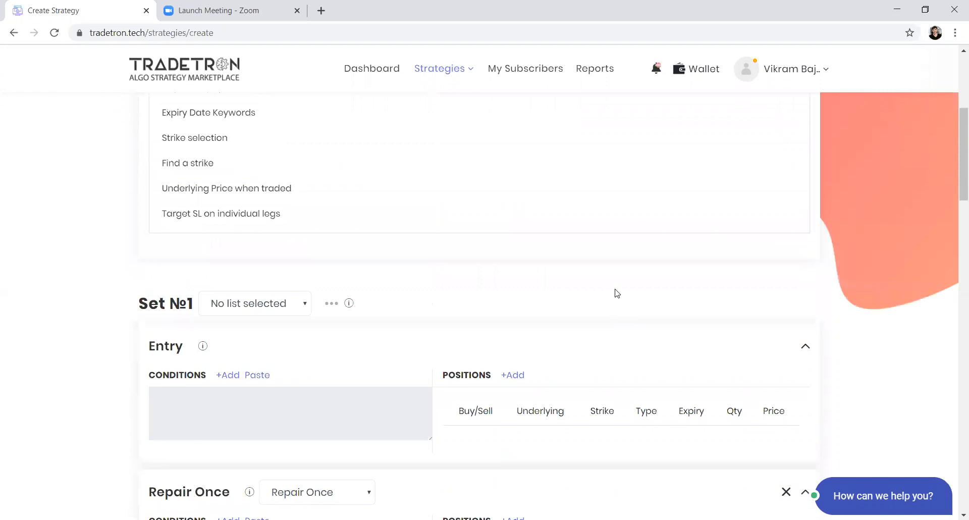
scroll(617, 292, "up", 1)
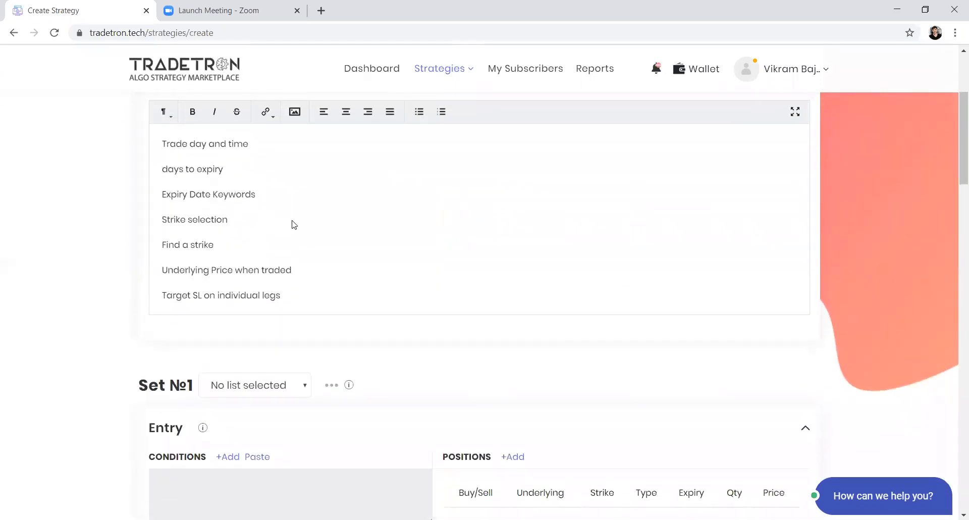
scroll(294, 224, "down", 2)
left_click(225, 401)
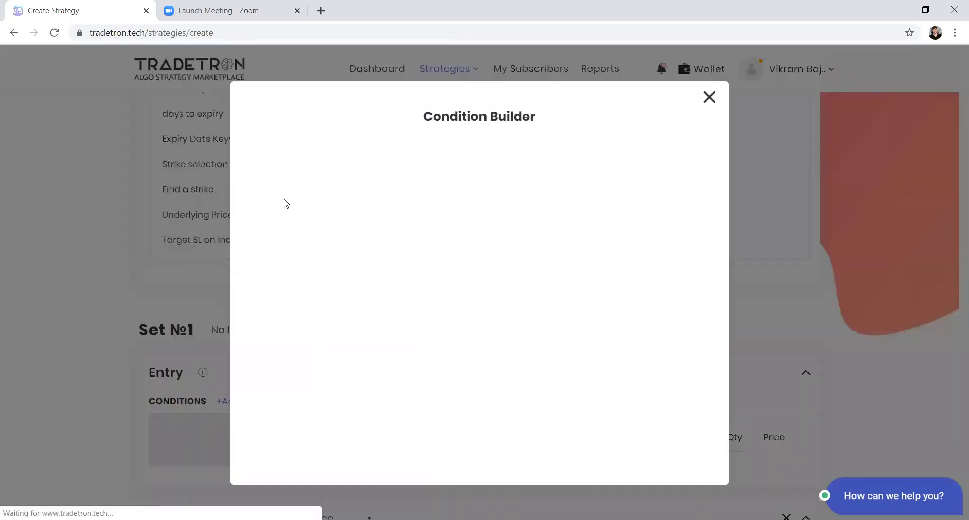
left_click(288, 188)
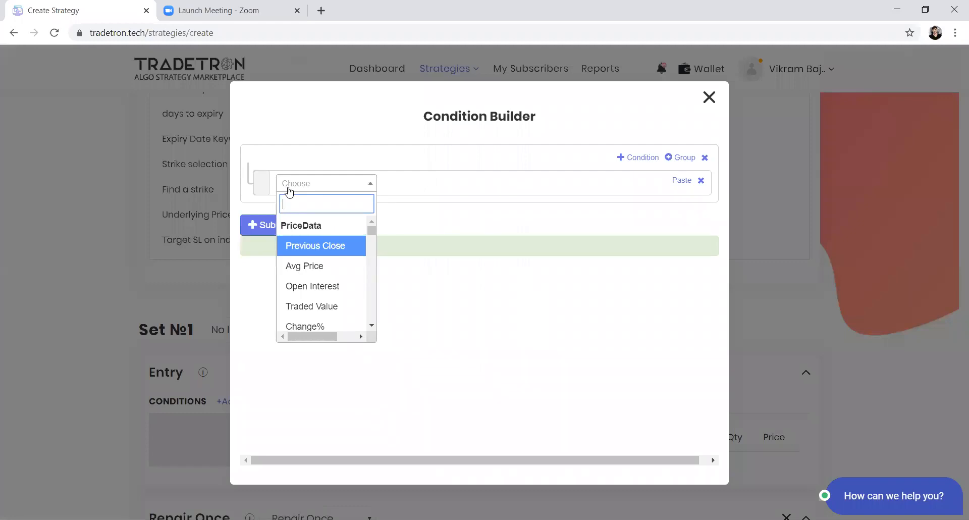
type("t")
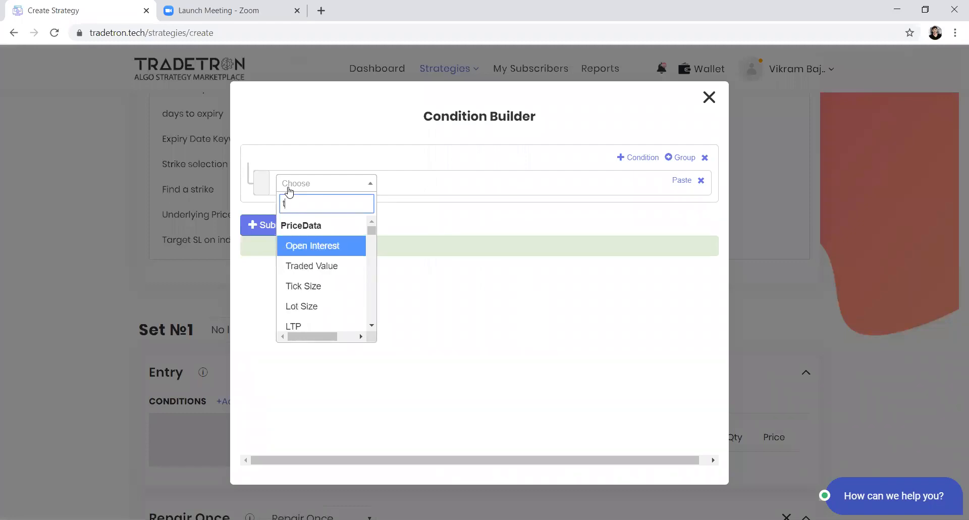
type("od")
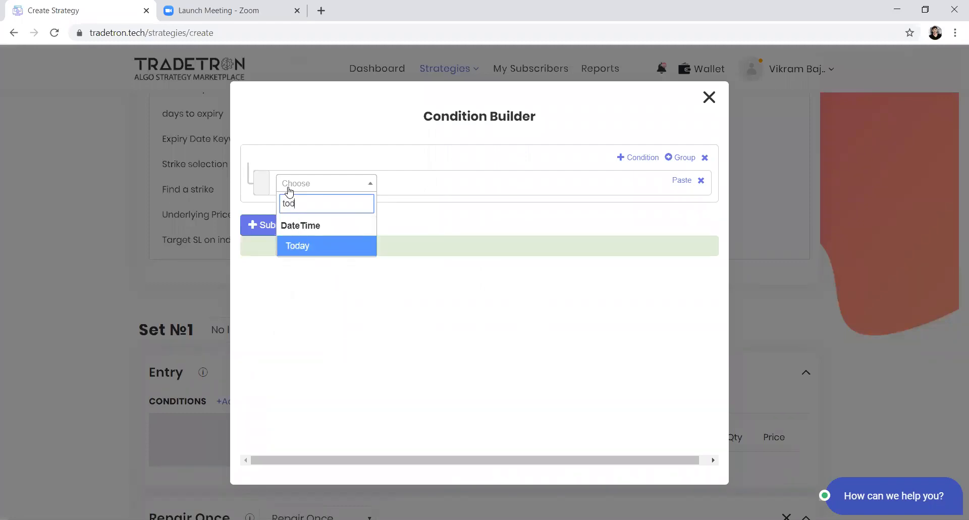
key("Return")
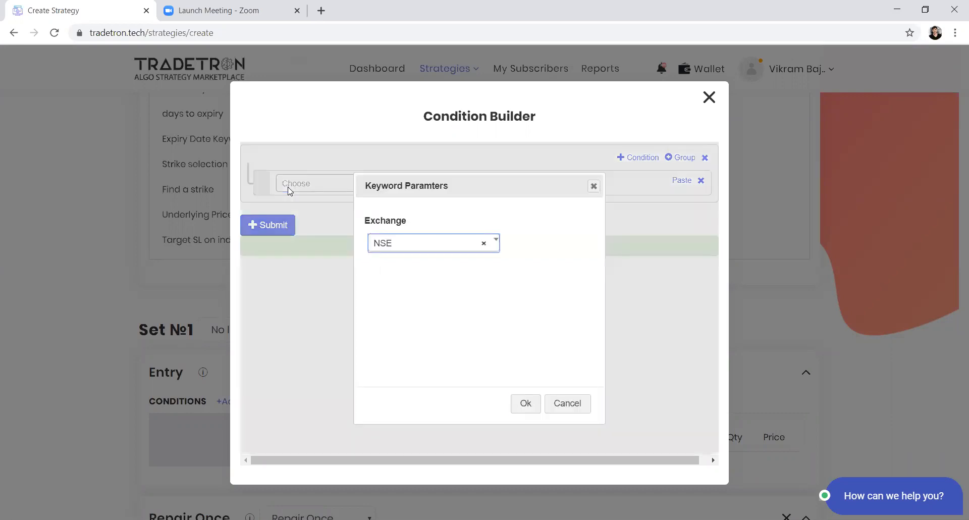
key("Return")
type("=")
key("Down")
key("Return")
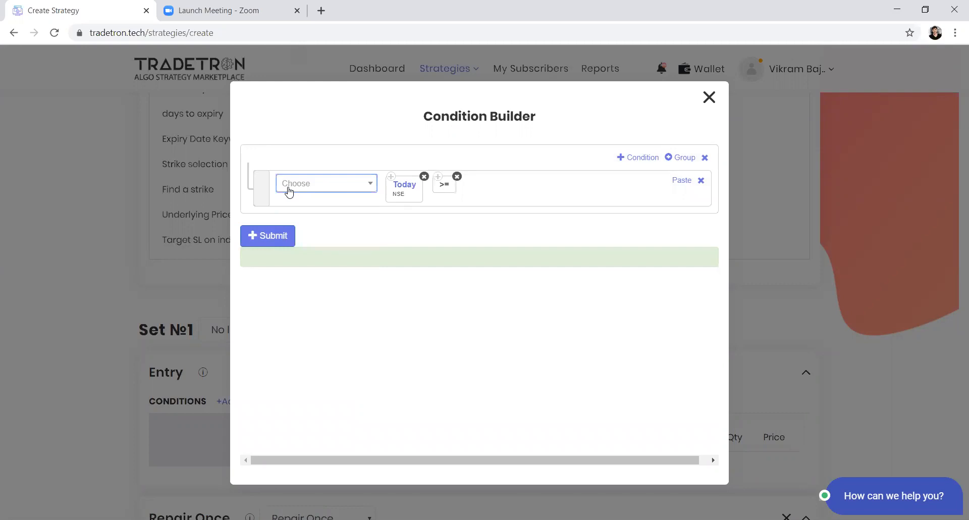
left_click(457, 176)
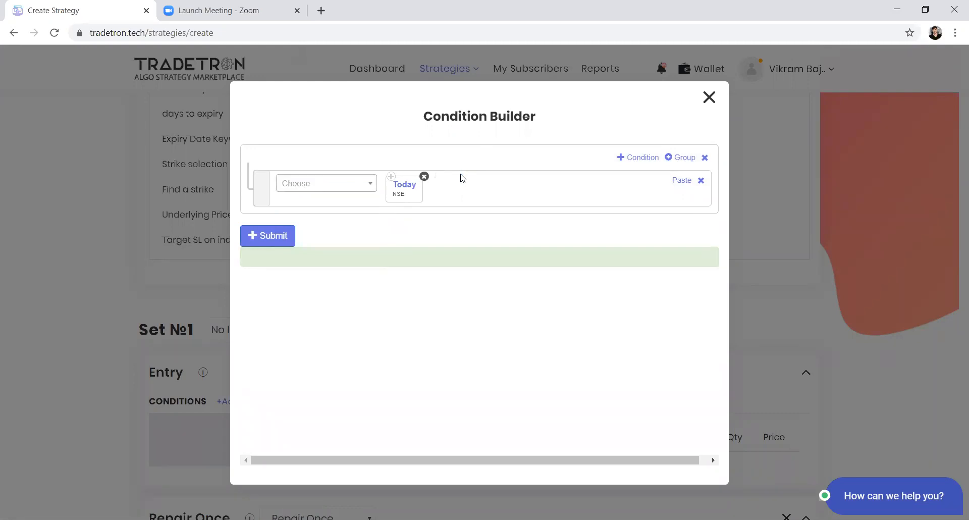
left_click(341, 188)
key("Down")
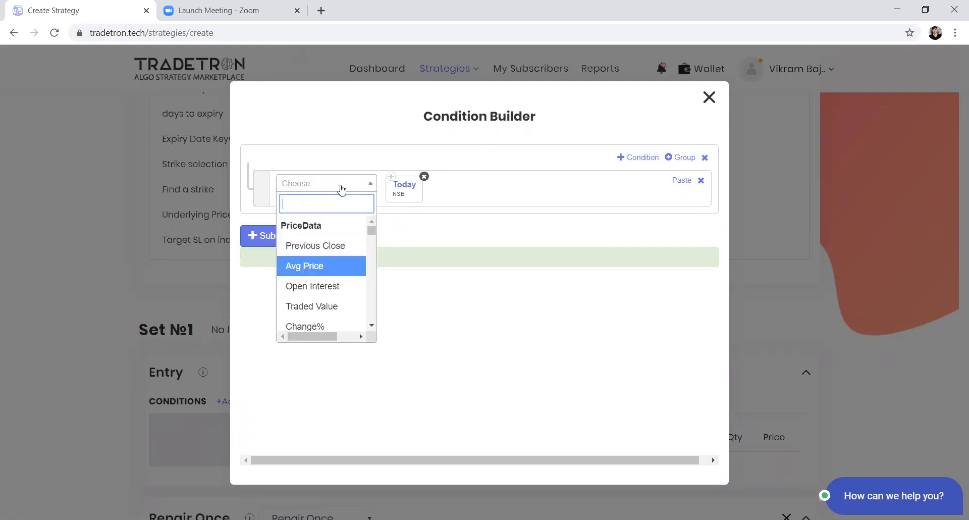
type(">")
key("Down")
key("Return")
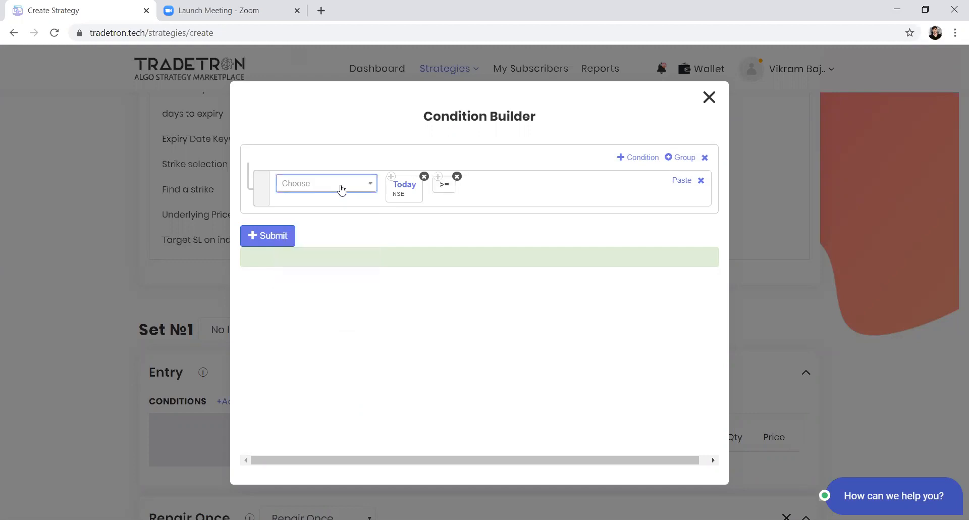
double_click(463, 175)
left_click(456, 177)
Step: Add the equals comparison after the Today keyword in the entry condition
left_click(351, 186)
type("=")
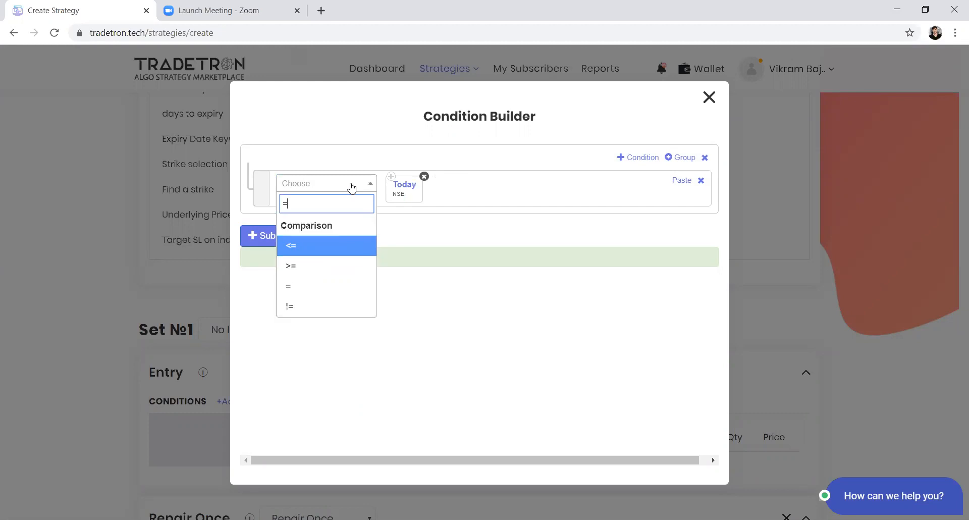
left_click(346, 290)
Step: Complete the comparison with the Current Week Expiry keyword, using NIFTY 50 as the underlying and 0 for Nth Expiry
left_click(360, 191)
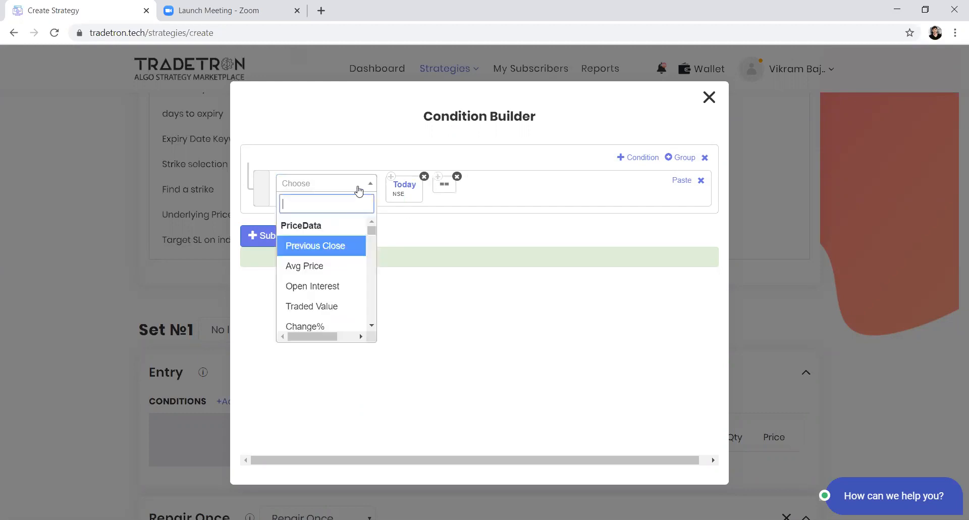
type("curr")
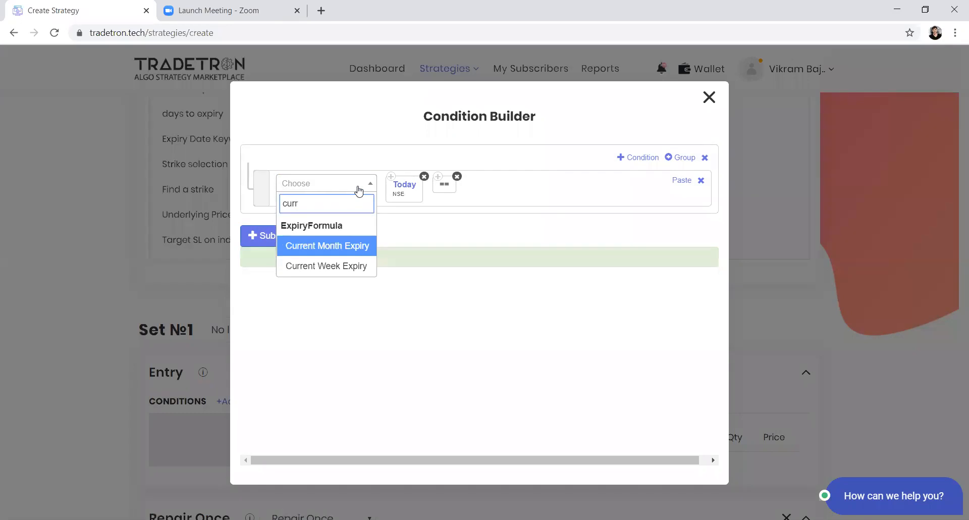
key("Down")
key("Return")
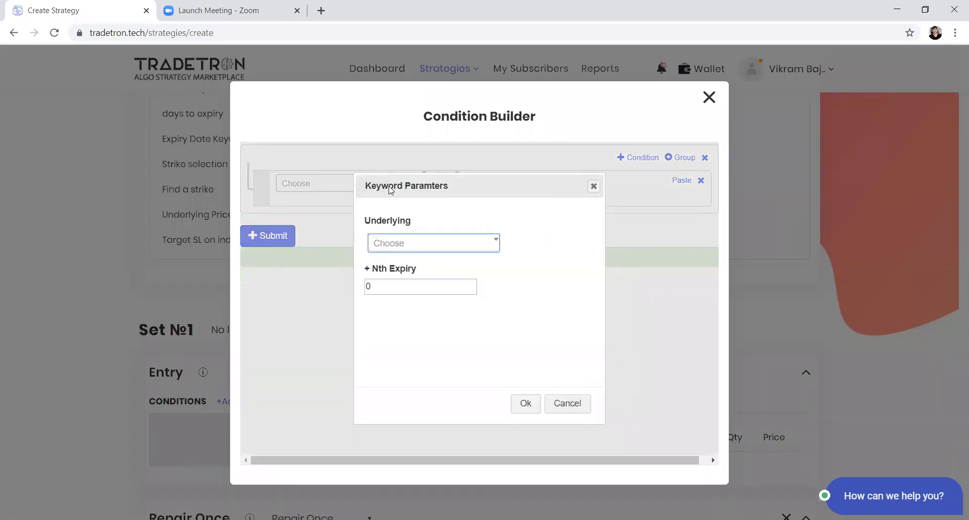
left_click(456, 245)
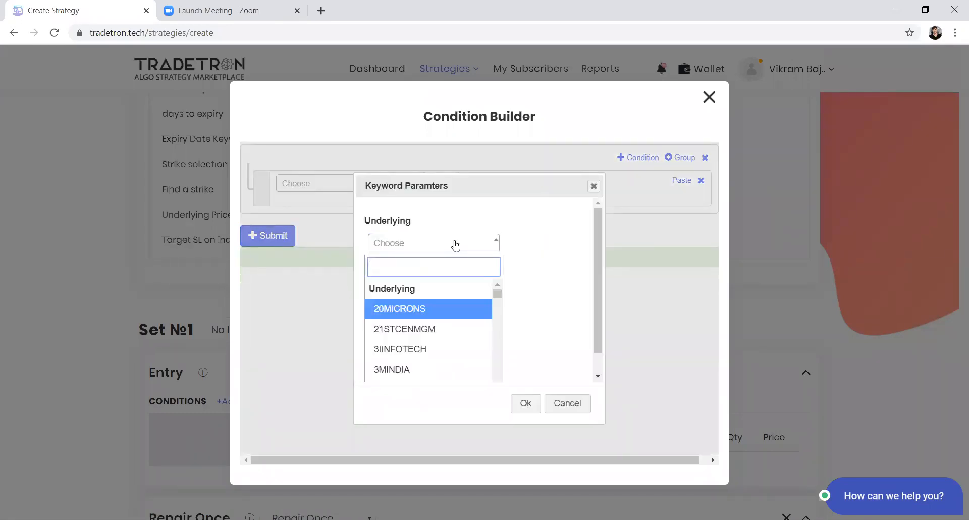
type("nifty")
key("Return")
key("Tab")
key("Tab")
key("Return")
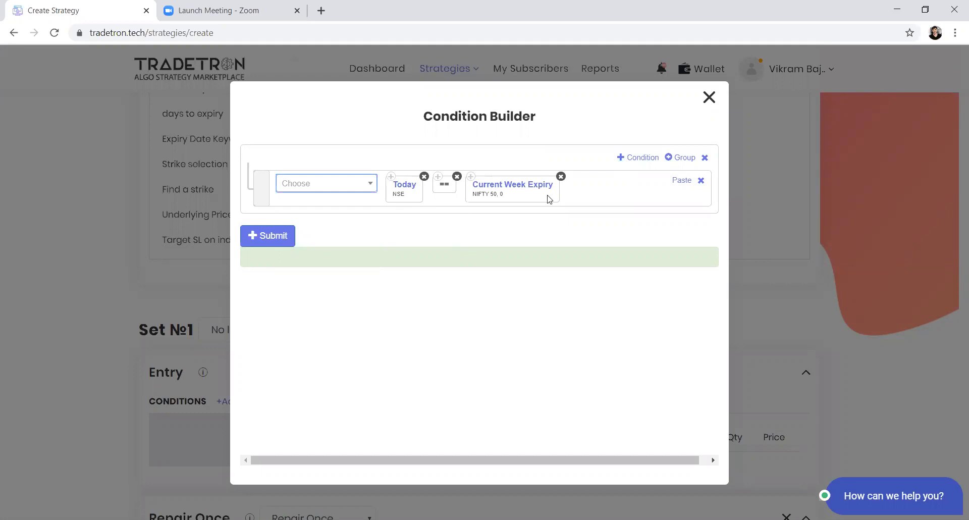
Step: Add a second condition to the entry rules and start it with the Days Difference keyword
left_click(645, 159)
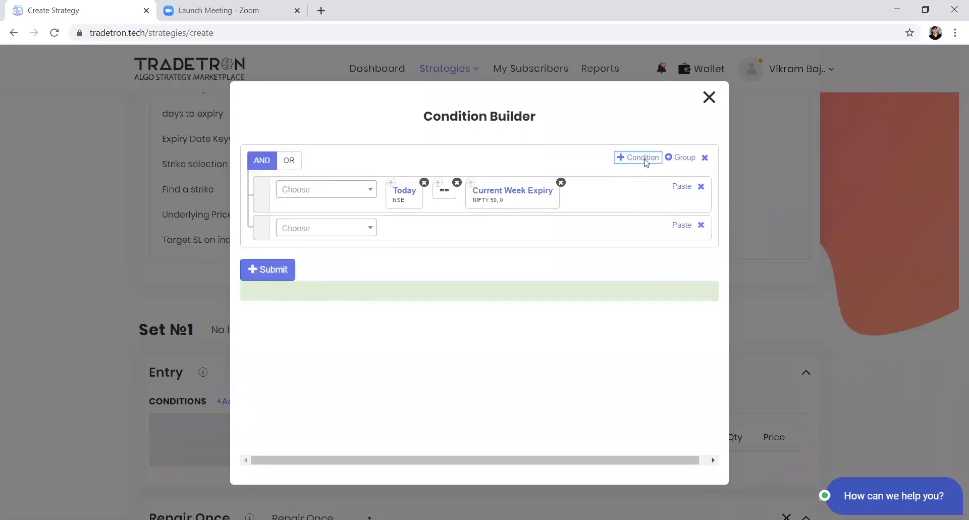
left_click(366, 232)
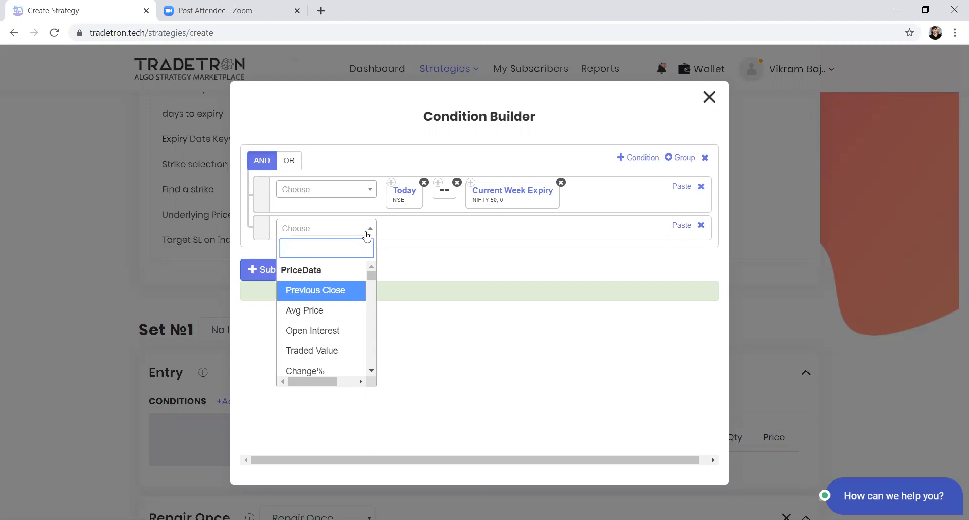
type("daay")
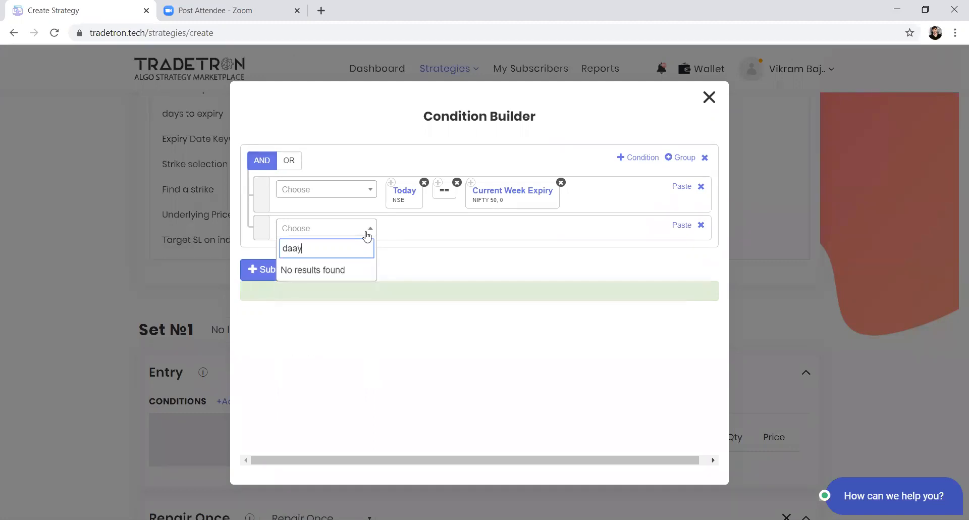
key("BackSpace")
key("BackSpace")
type("ys")
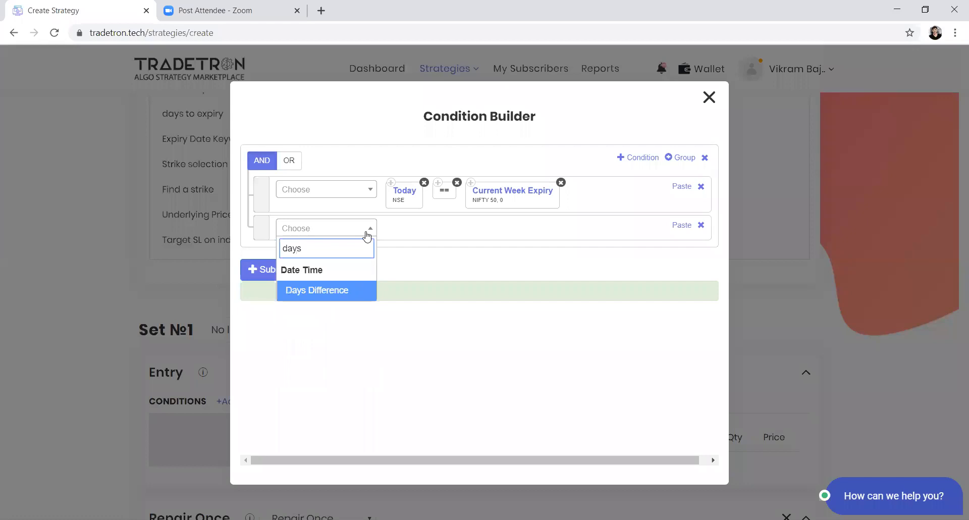
key("Return")
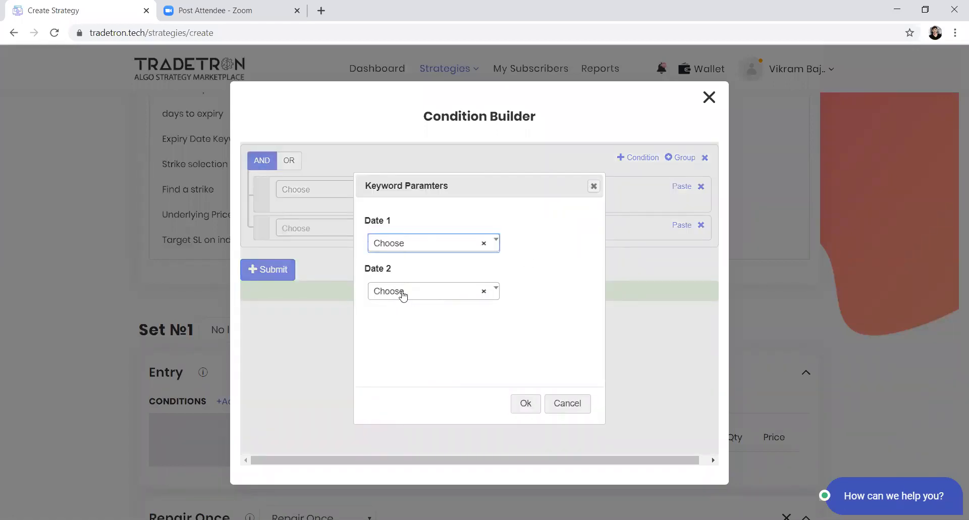
Step: Set Days Difference's Date 1 to Today and Date 2 to Current Month Expiry, and confirm the keyword
left_click(407, 249)
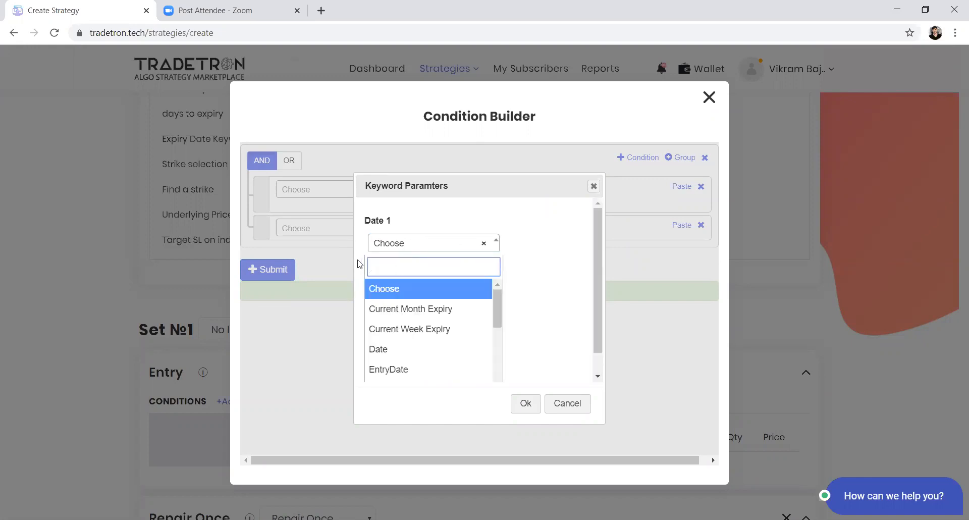
type("t")
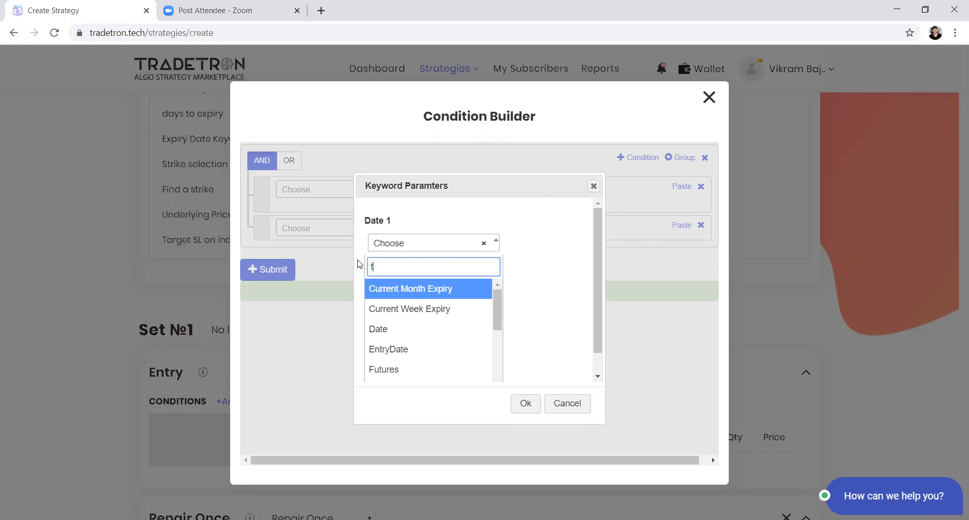
type("oday")
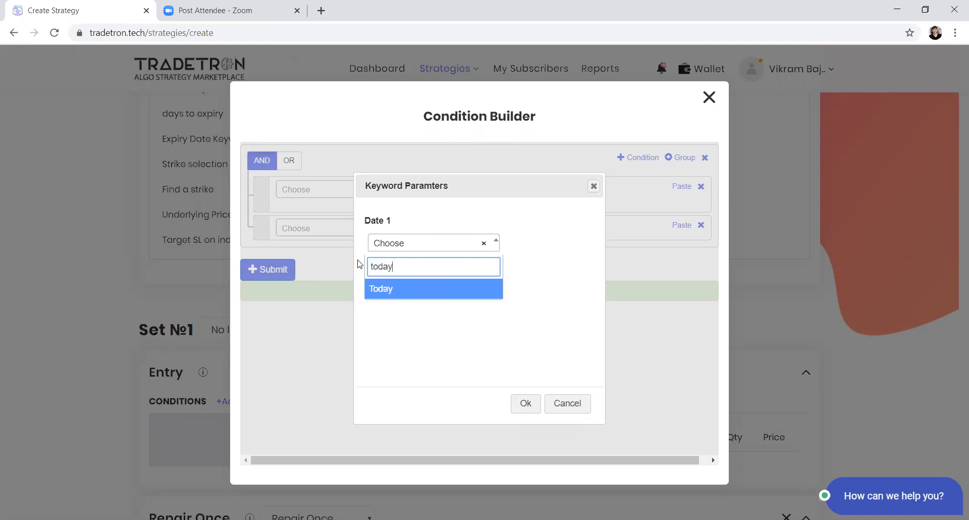
key("Return")
key("Return")
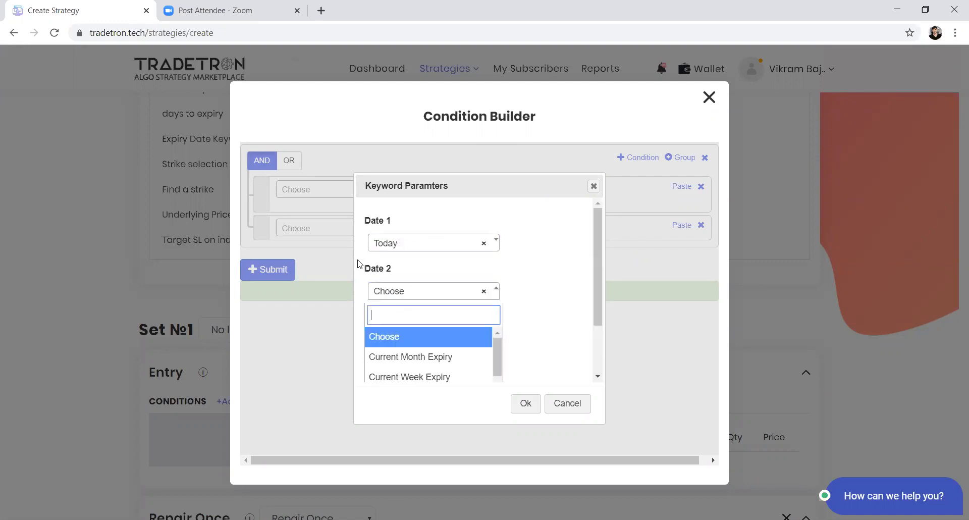
type("cur")
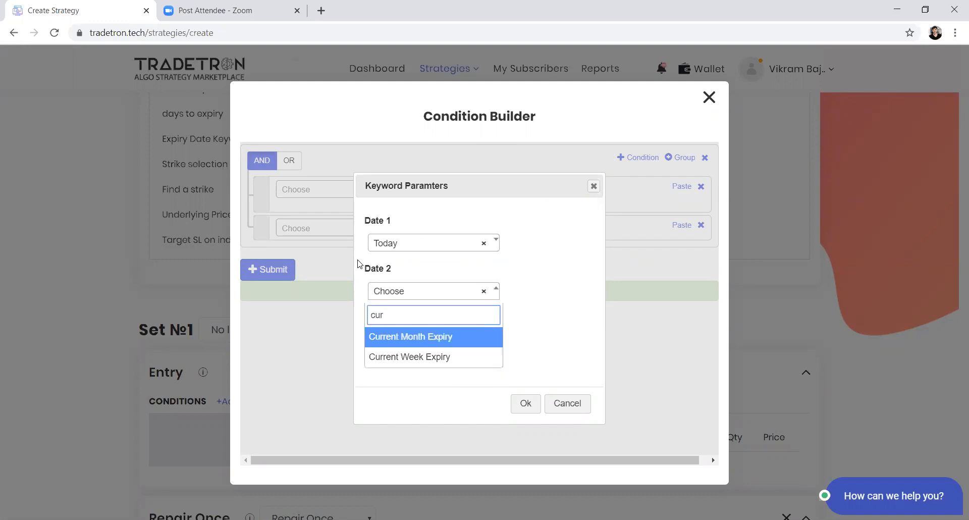
key("Return")
key("Tab")
key("Return")
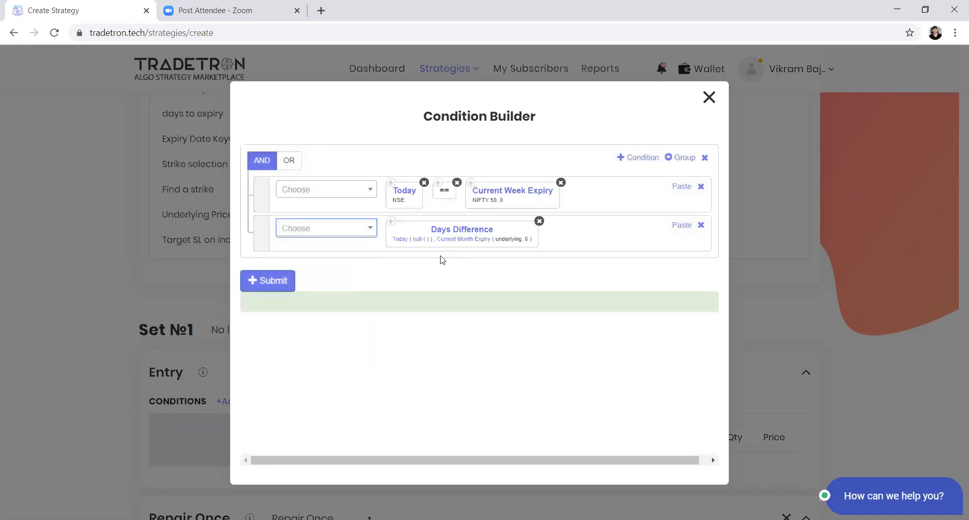
Step: Within Days Difference, use NSE as Today's exchange and NIFTY BANK as the Current Month Expiry underlying, with 0 for Nth Expiry
left_click(406, 238)
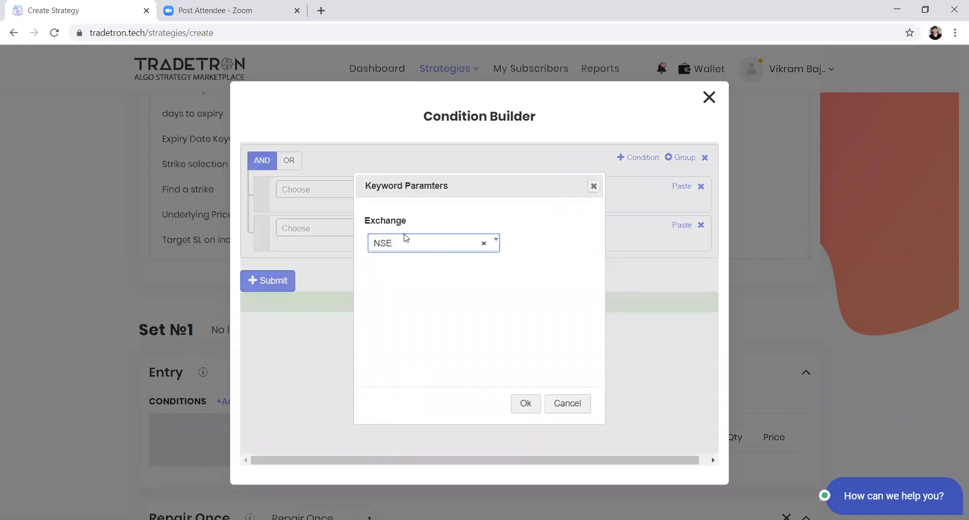
left_click(525, 403)
left_click(459, 241)
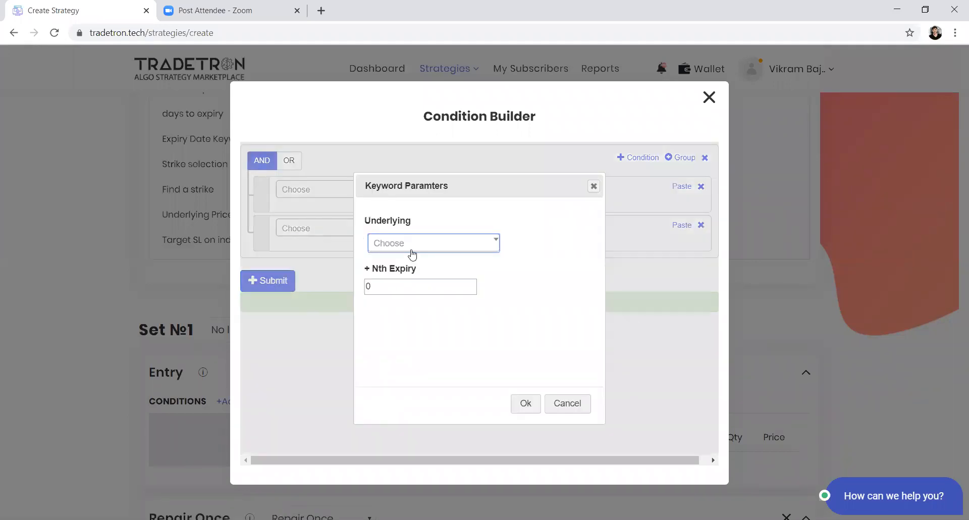
left_click(412, 244)
type("nifty")
key("Down")
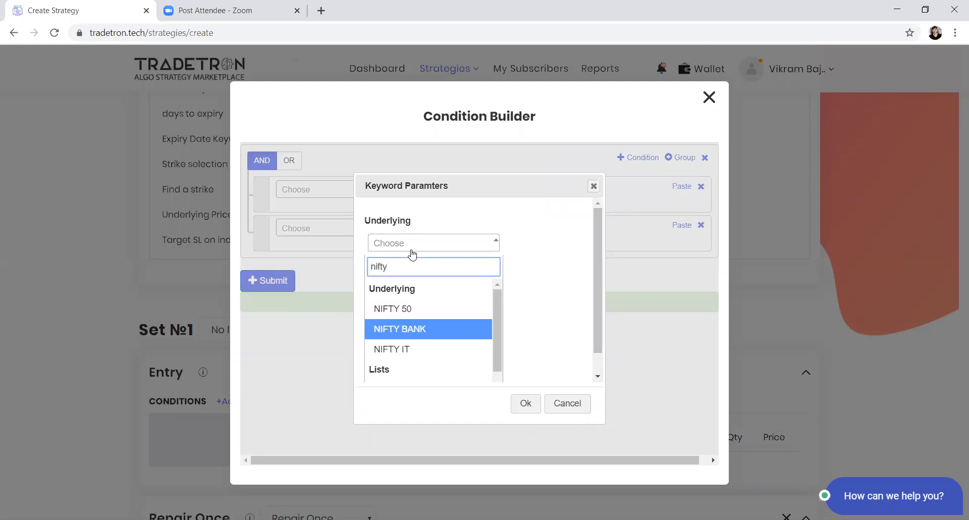
key("Return")
key("Tab")
key("Return")
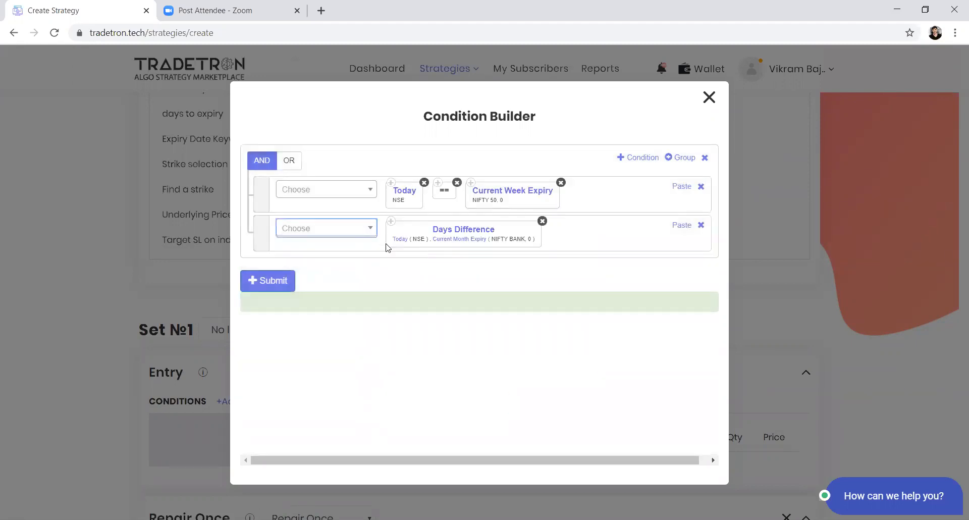
Step: Complete the Days Difference condition with a greater-than comparison to the Number keyword, valued at 10
left_click(356, 233)
type(">")
key("Return")
left_click(355, 234)
type("numb")
key("Return")
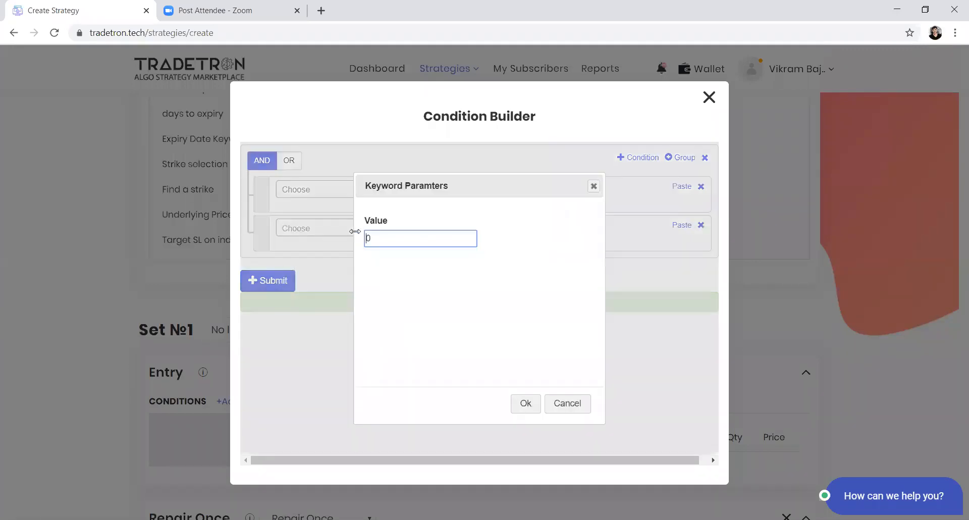
key("BackSpace")
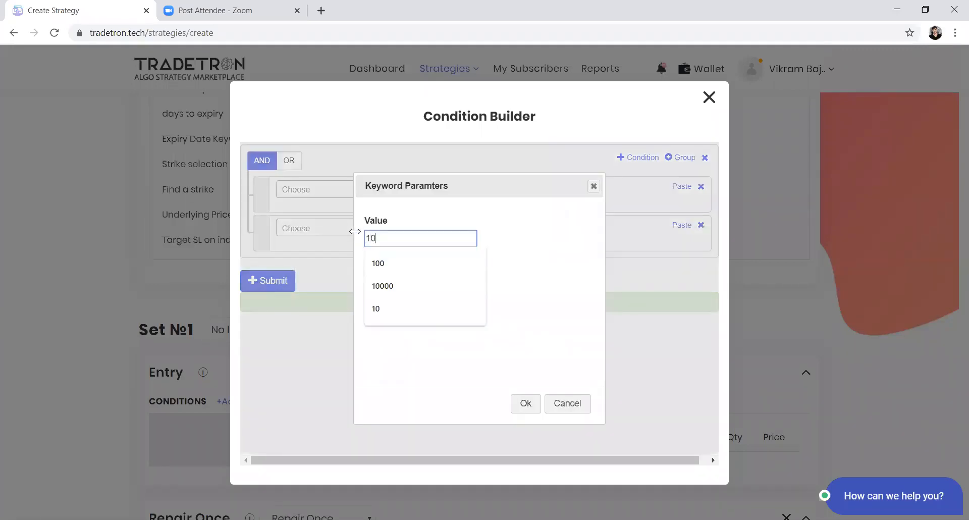
key("Return")
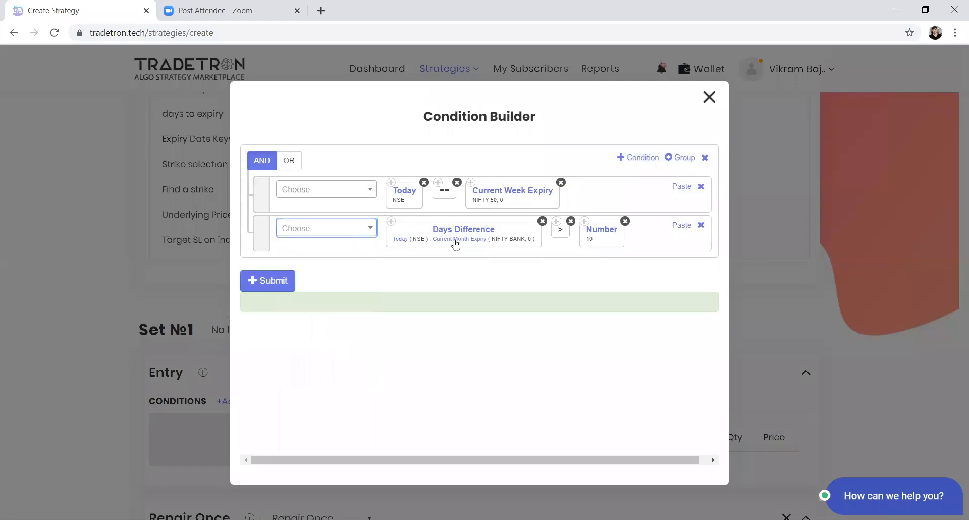
Step: Replace the greater-than sign in the Days Difference condition with a less-than sign, placed before the Number keyword
left_click(570, 221)
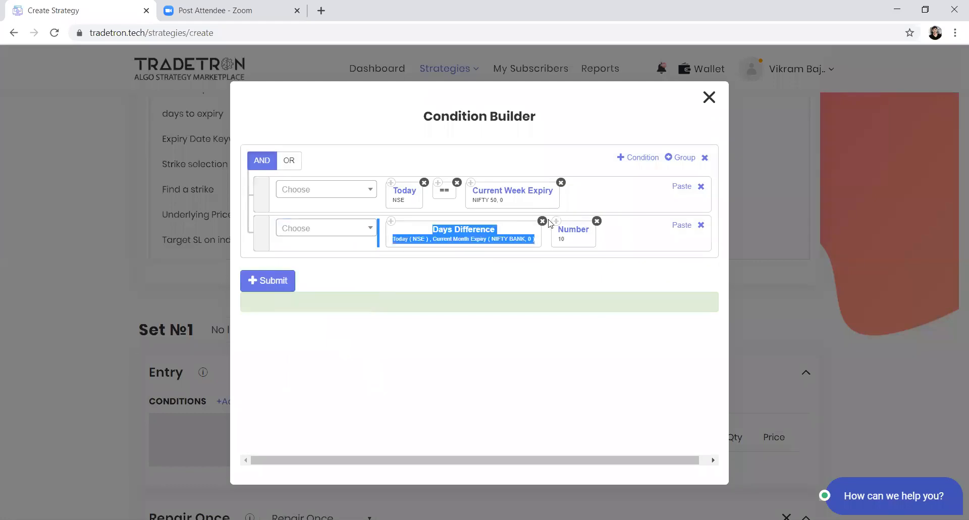
left_click(330, 230)
left_click(329, 230)
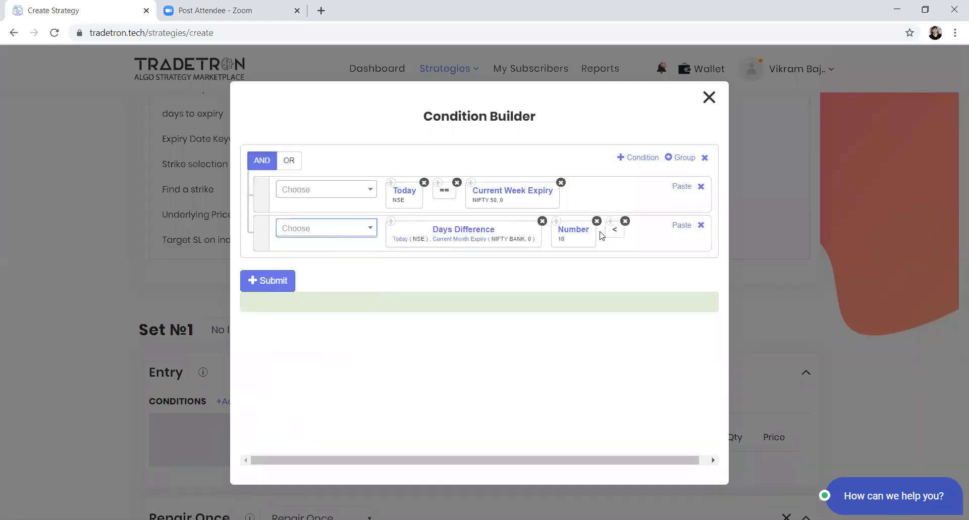
left_click_drag(586, 230, 563, 232)
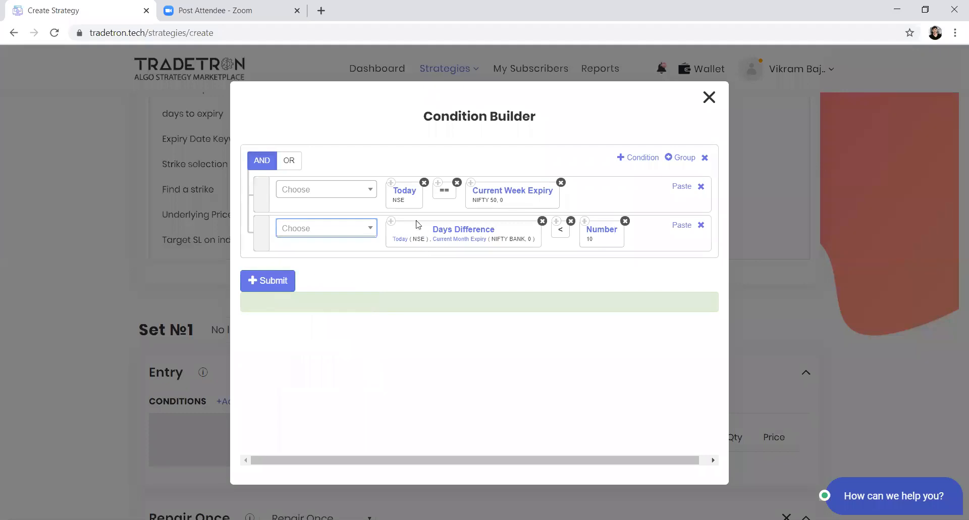
Step: Add a third condition starting with the Time keyword, using NSE as the exchange
left_click(640, 157)
left_click(360, 268)
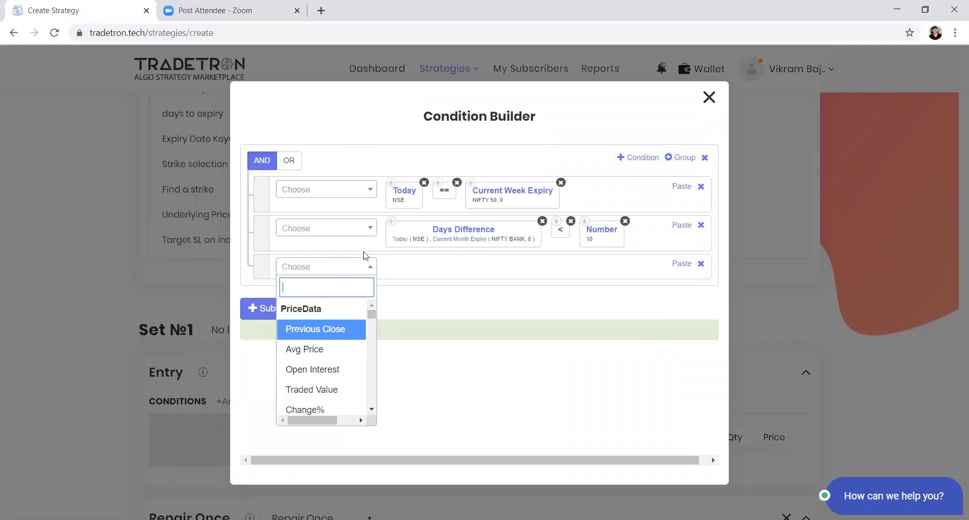
type("time")
key("Return")
key("Tab")
key("Return")
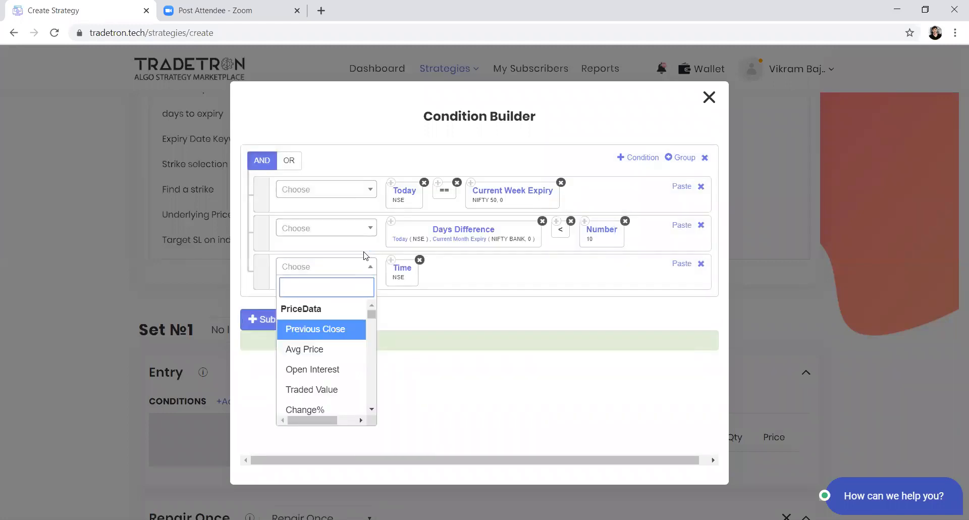
Step: Complete the Time condition with a greater-than comparison to the Number keyword, valued at 1200
type(">")
key("Return")
type("number")
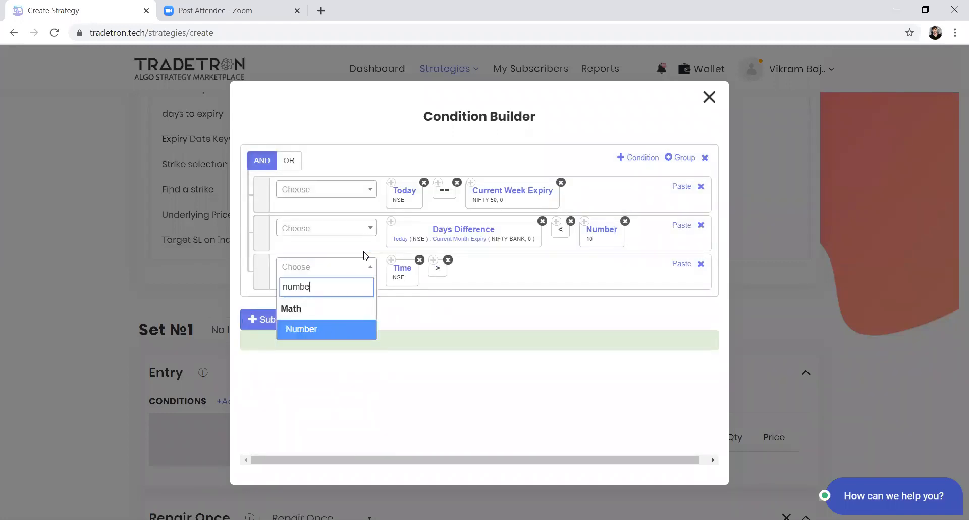
key("Return")
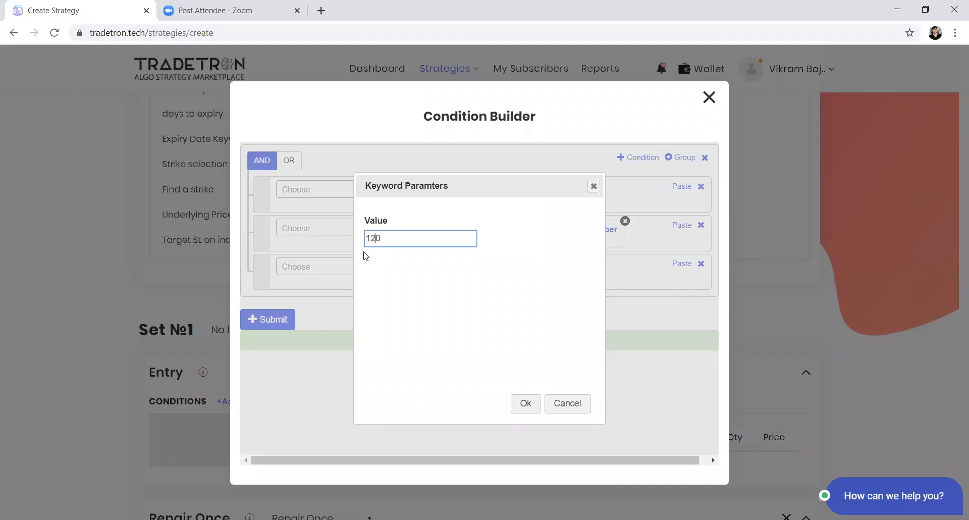
type("120")
key("Return")
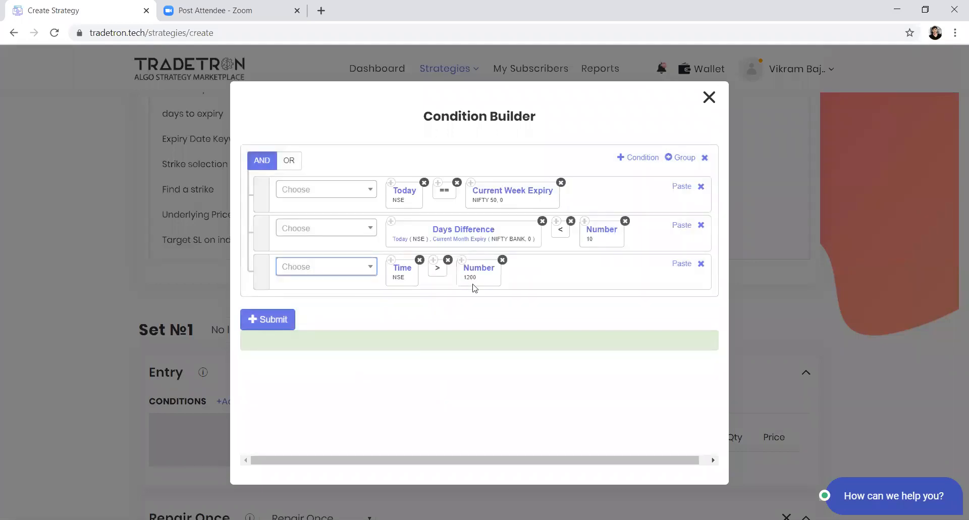
Step: Set the Number value in the Time condition to 1330
left_click(479, 272)
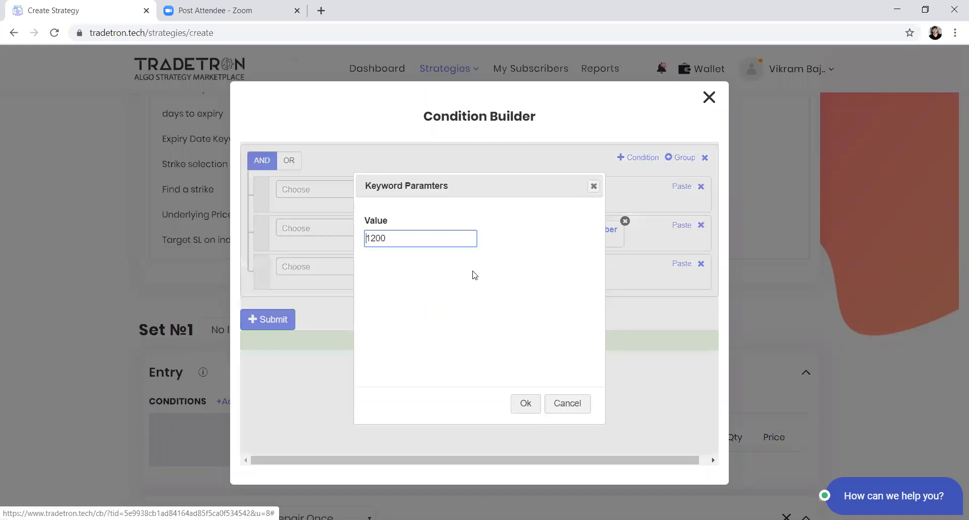
left_click_drag(373, 239, 397, 239)
type("133")
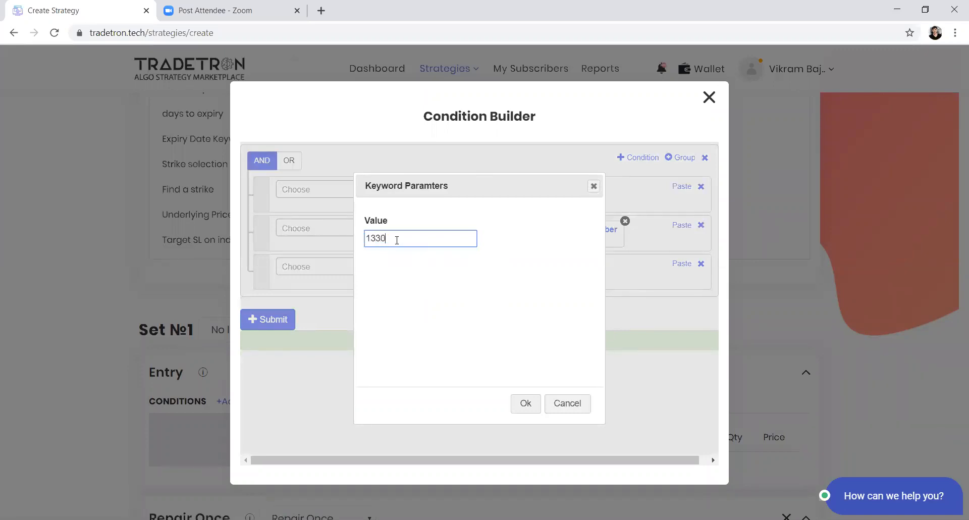
left_click(519, 407)
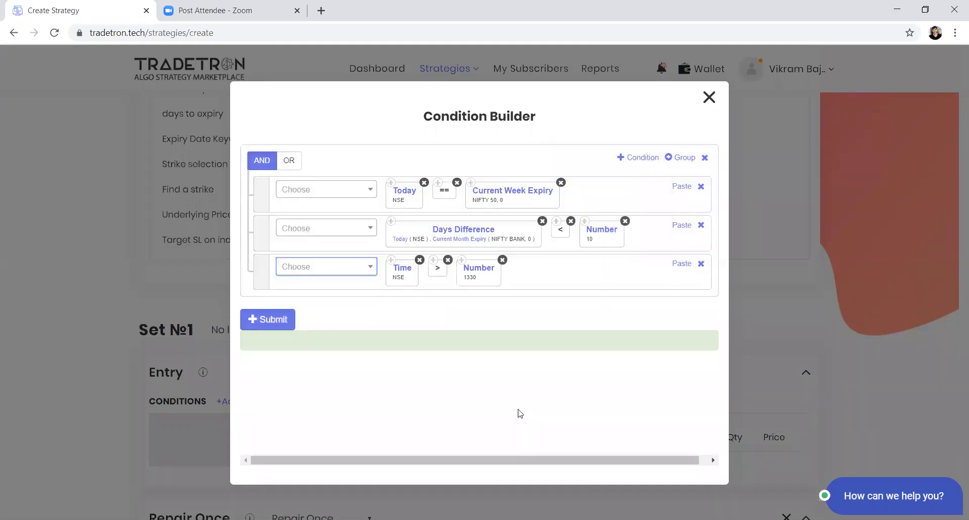
Step: Switch the main group to OR and back to AND, and add a nested group with three condition rows
left_click(288, 161)
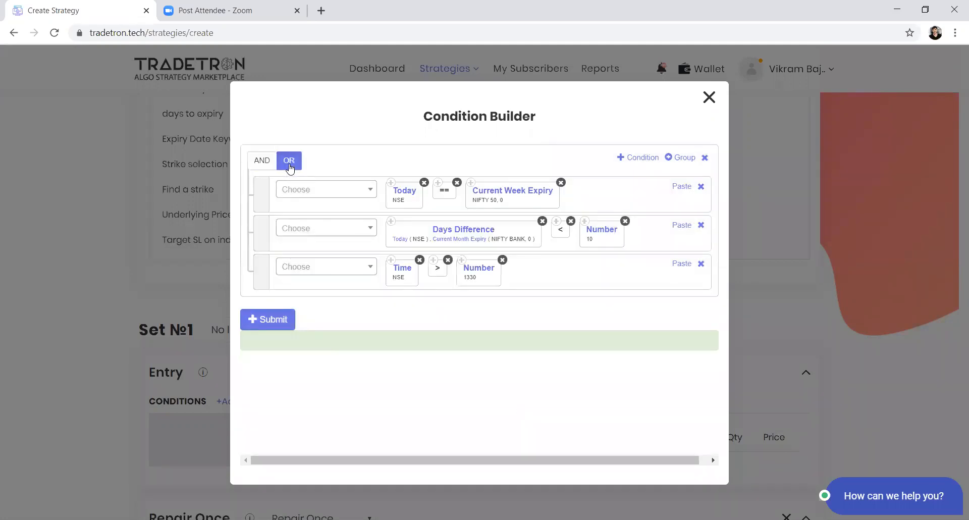
left_click(262, 160)
left_click(682, 157)
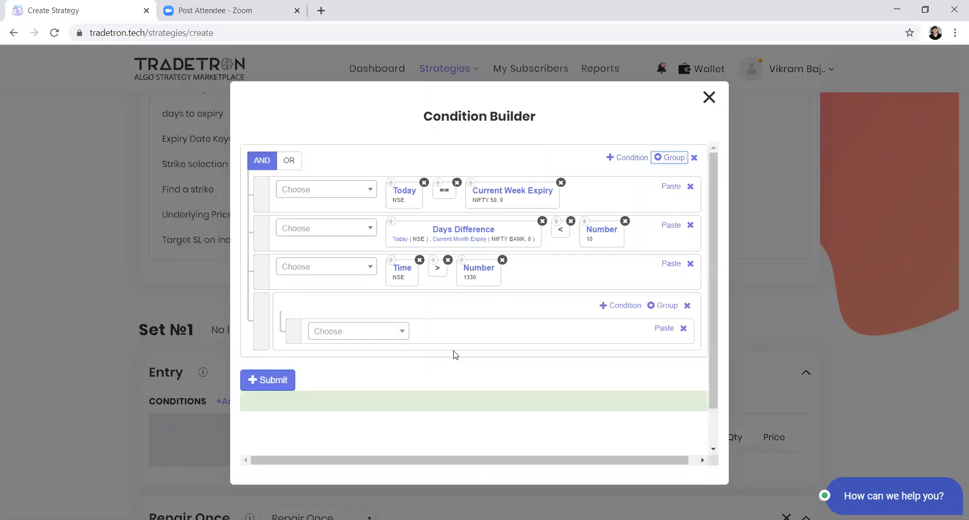
left_click(608, 312)
left_click(608, 312)
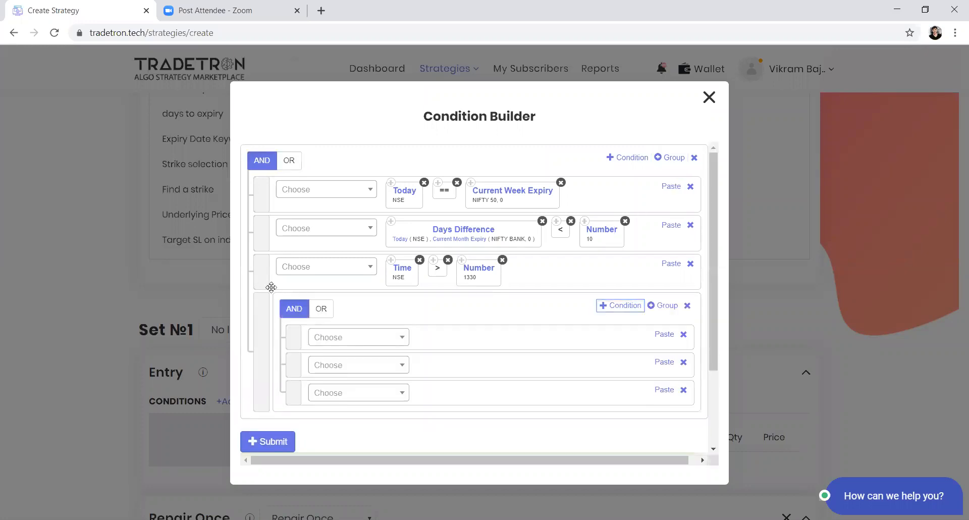
Step: Set the nested group's logical operator to OR
left_click(329, 312)
left_click_drag(293, 342, 295, 383)
left_click(307, 312)
left_click(313, 310)
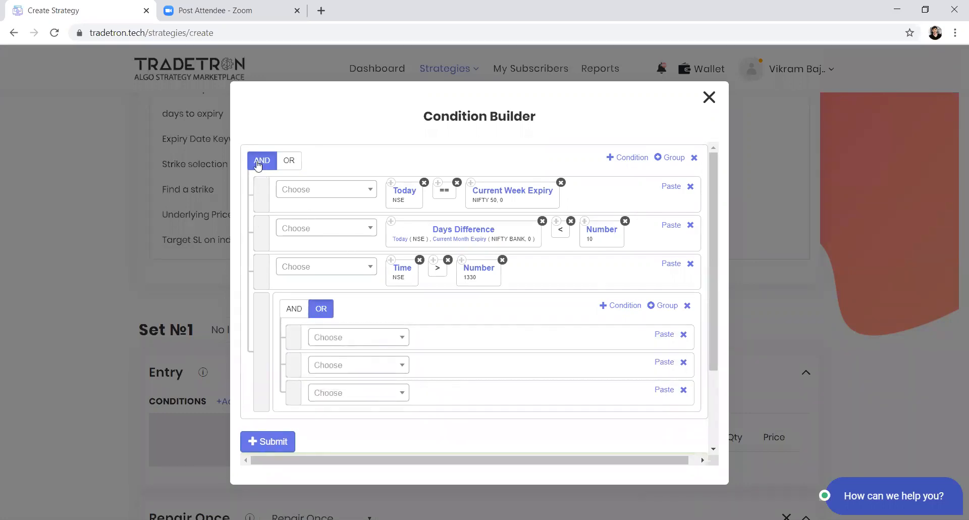
Step: Move the Days Difference condition into the nested OR group and one empty condition row out to the main AND group
left_click_drag(262, 226, 274, 252)
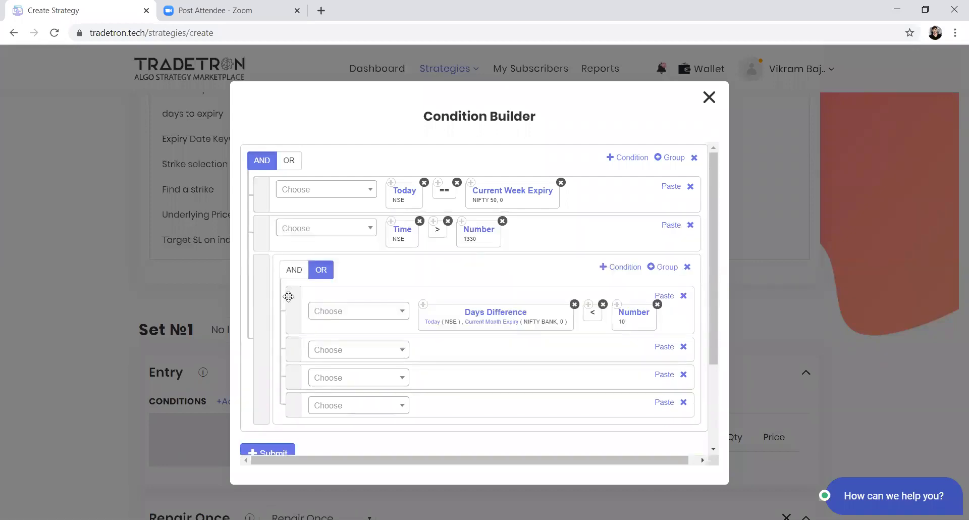
left_click_drag(294, 343, 260, 263)
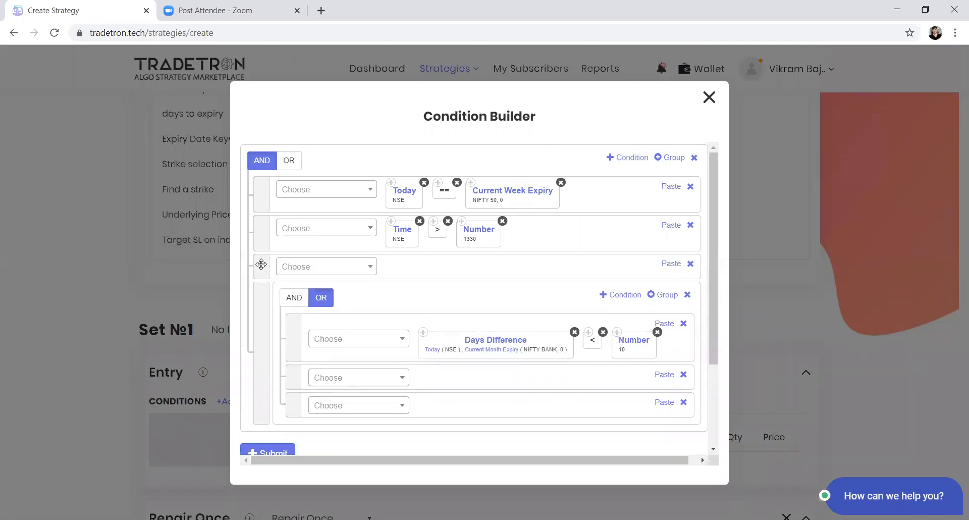
Step: Set the main group's logical operator to OR and the nested Days Difference group's operator to AND
left_click(294, 162)
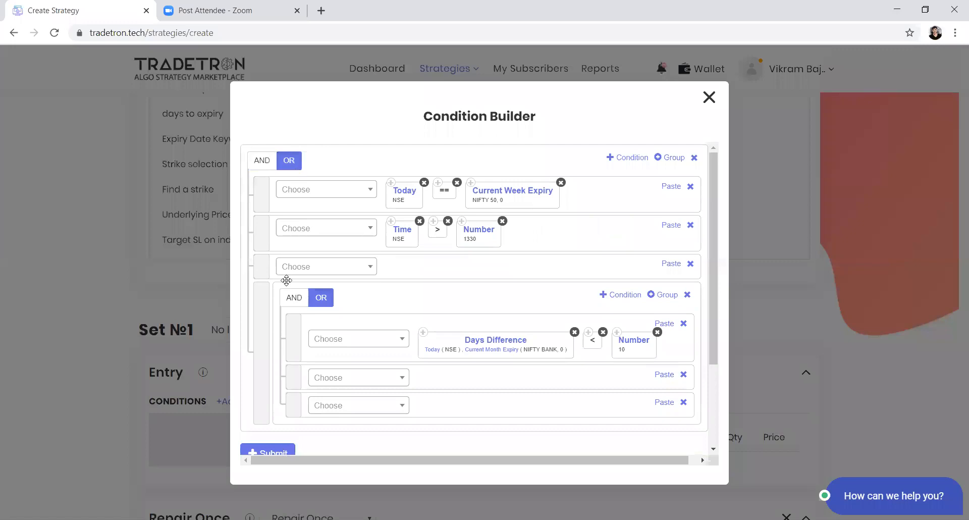
left_click(294, 299)
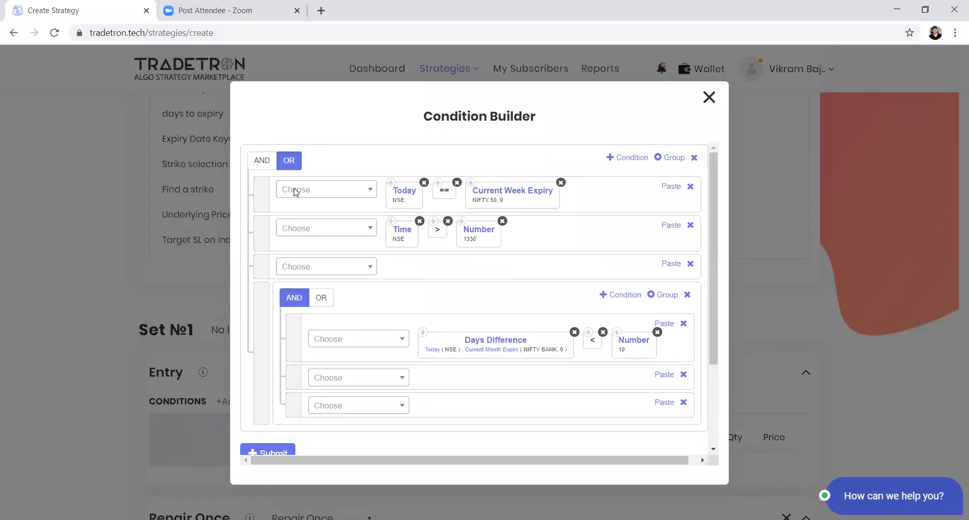
Step: Add a second nested AND group holding the Time and Today conditions, and remove its empty condition rows
left_click(671, 157)
left_click_drag(266, 439, 290, 272)
left_click_drag(269, 209, 305, 275)
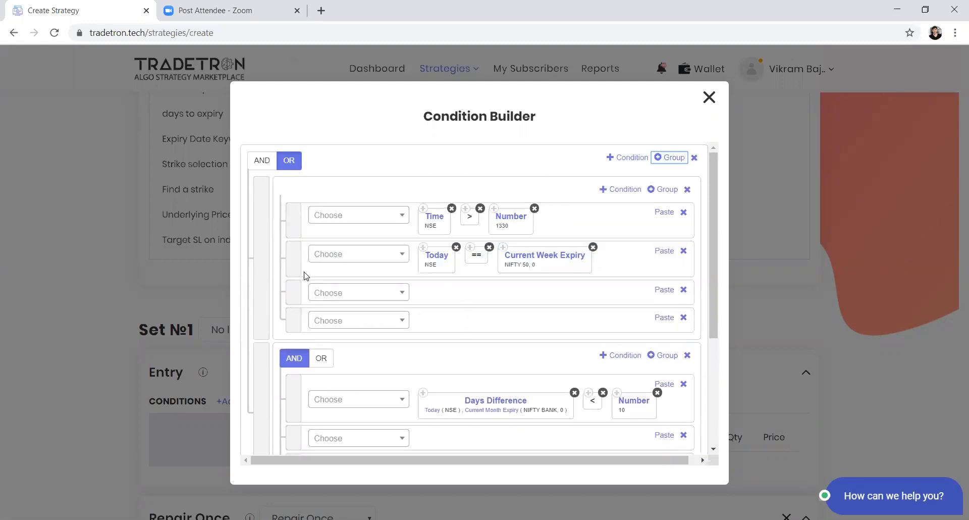
left_click(684, 289)
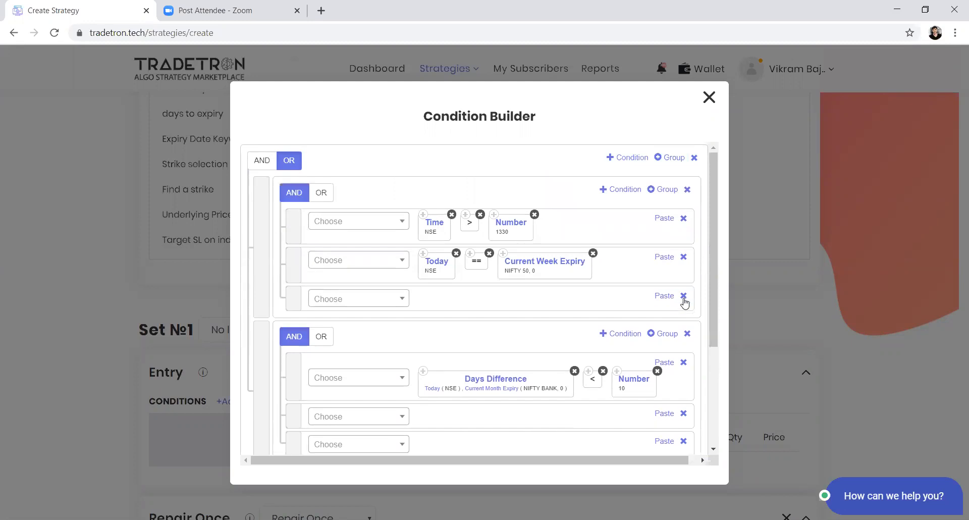
left_click(684, 296)
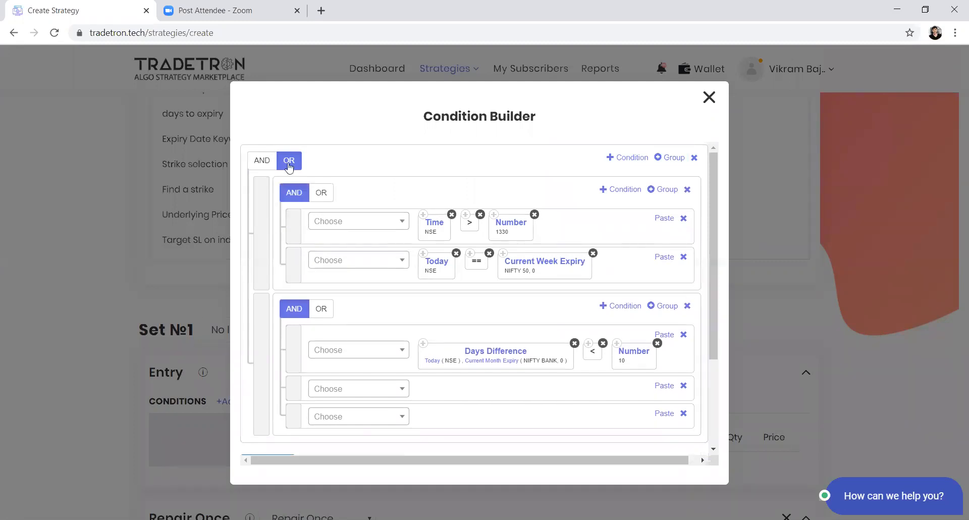
Step: Submit the grouped conditions as the Entry conditions of Set 1
left_click_drag(264, 229, 258, 323)
scroll(419, 451, "down", 3)
left_click(246, 337)
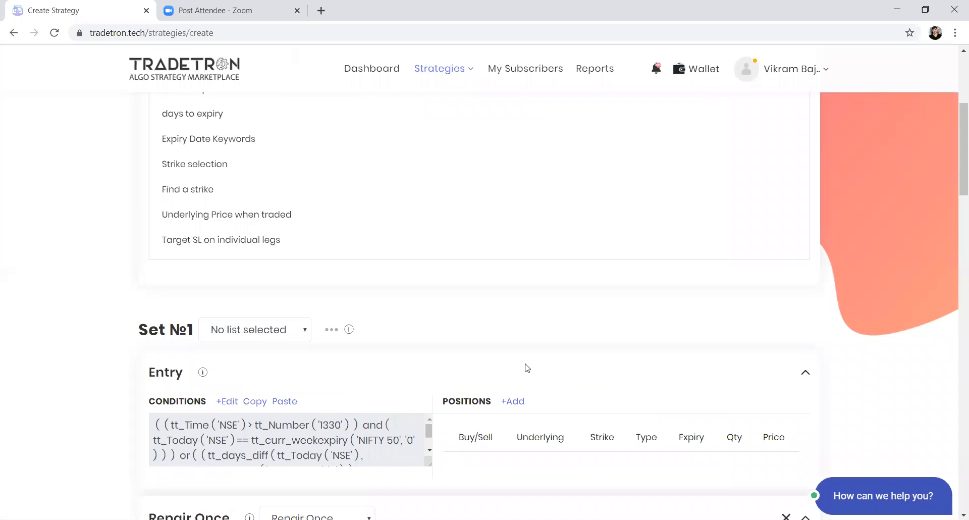
scroll(401, 264, "up", 1)
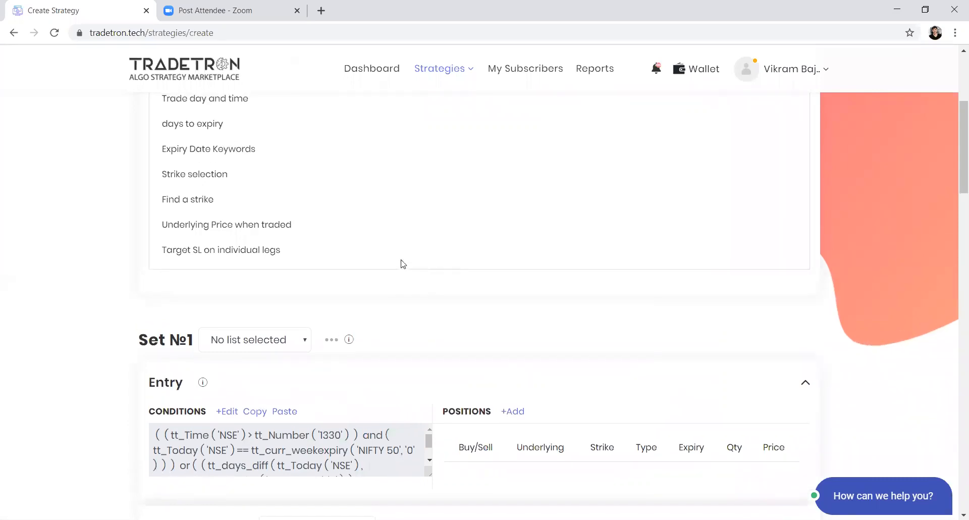
scroll(402, 264, "up", 1)
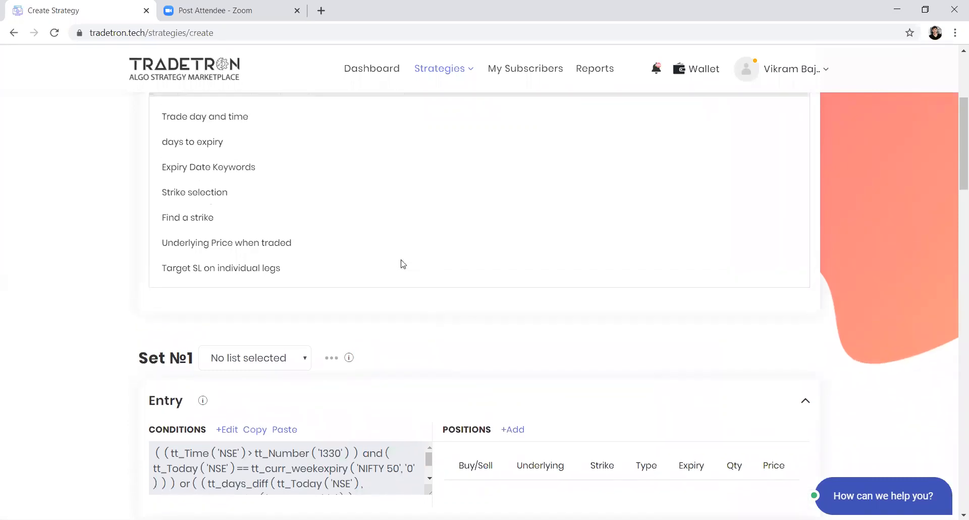
left_click(512, 431)
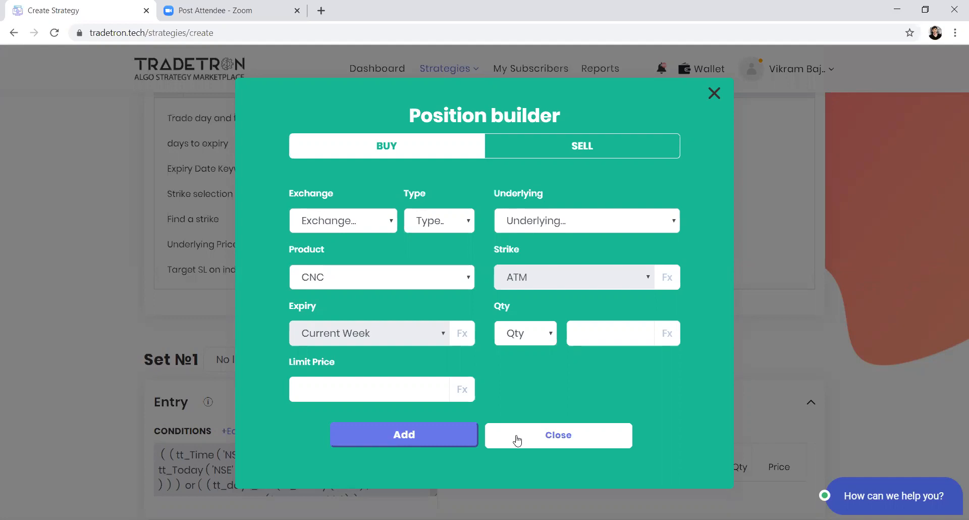
left_click(714, 93)
scroll(591, 387, "down", 3)
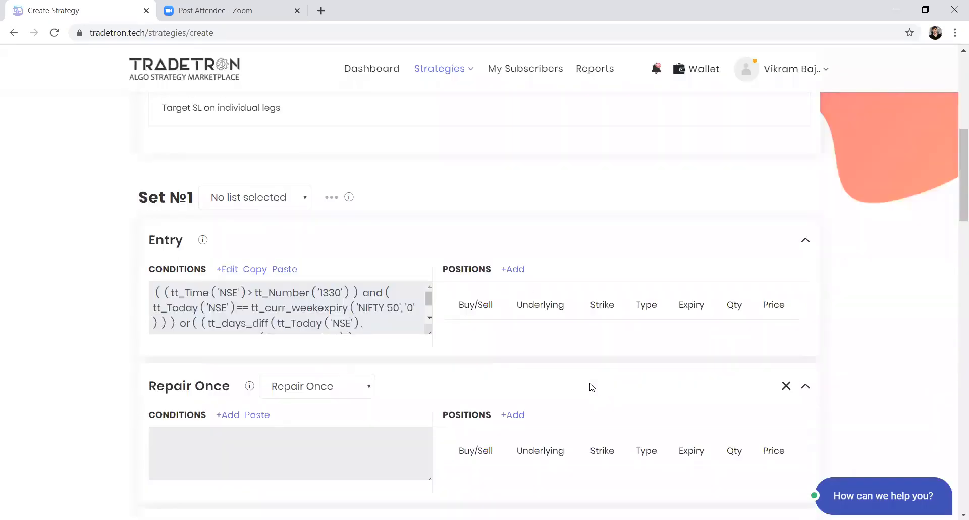
Step: Start a new Entry buy position with exchange NFO and type Call
left_click(518, 273)
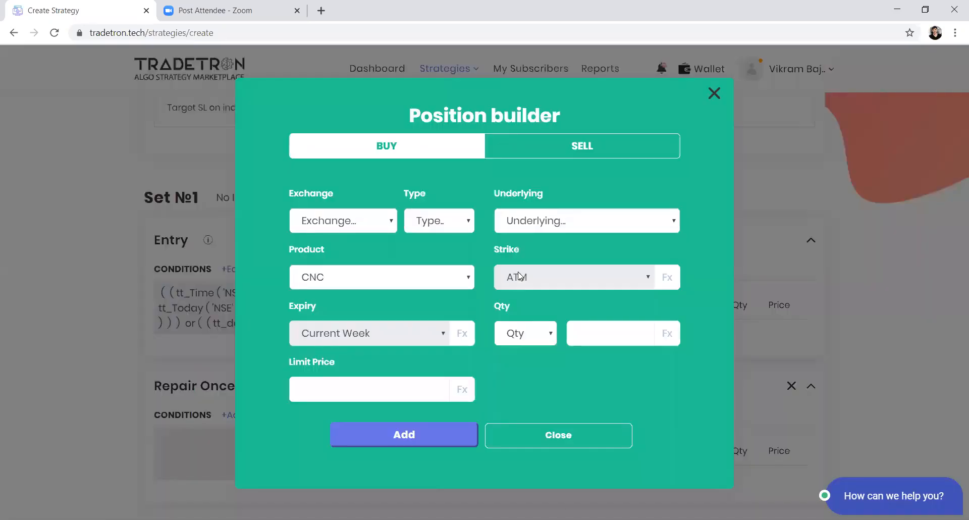
left_click(376, 230)
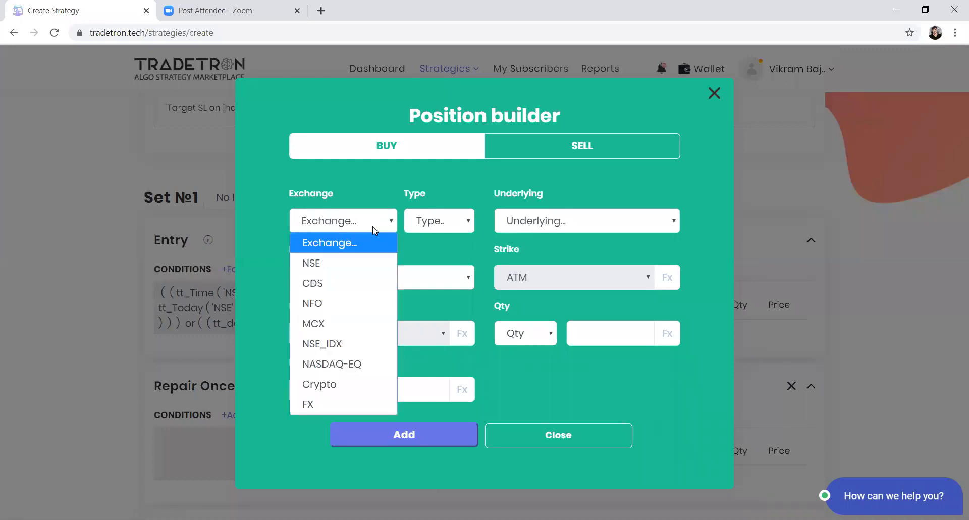
left_click(335, 302)
left_click(432, 228)
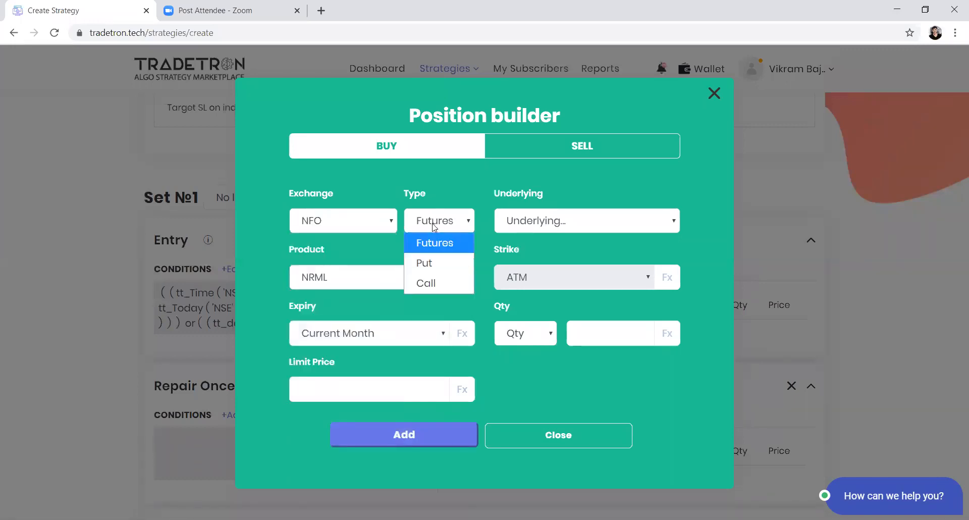
left_click(423, 262)
left_click(527, 230)
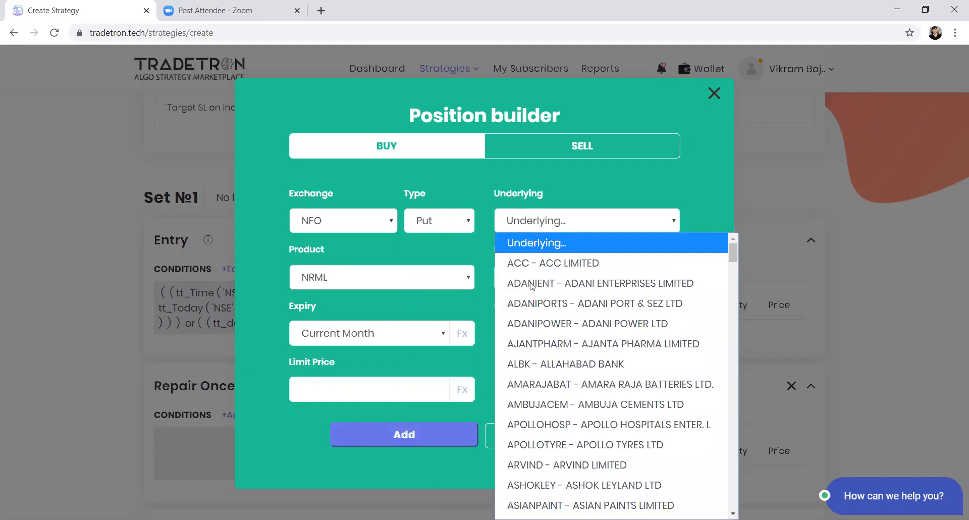
left_click(448, 222)
left_click(431, 282)
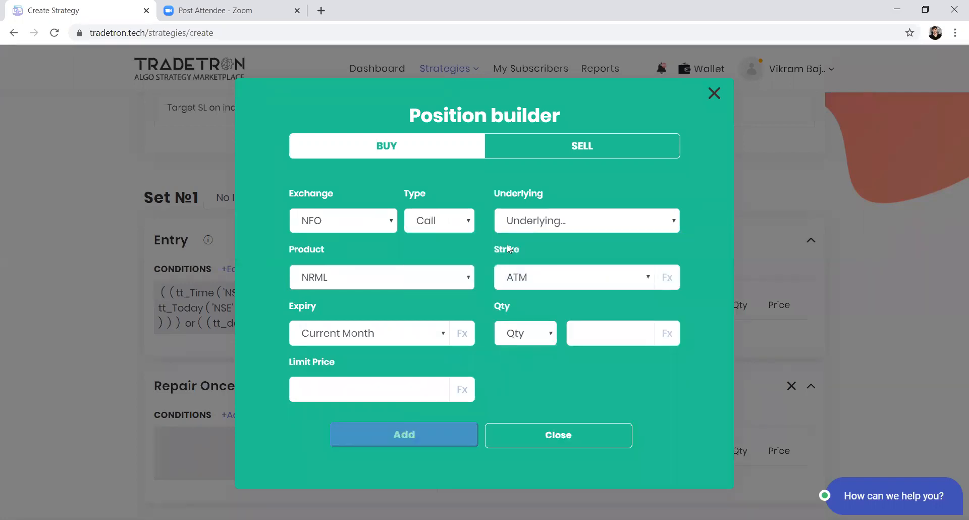
Step: Set the Call position's underlying to NIFTY 50 and its product to MIS
left_click(510, 228)
type("ni")
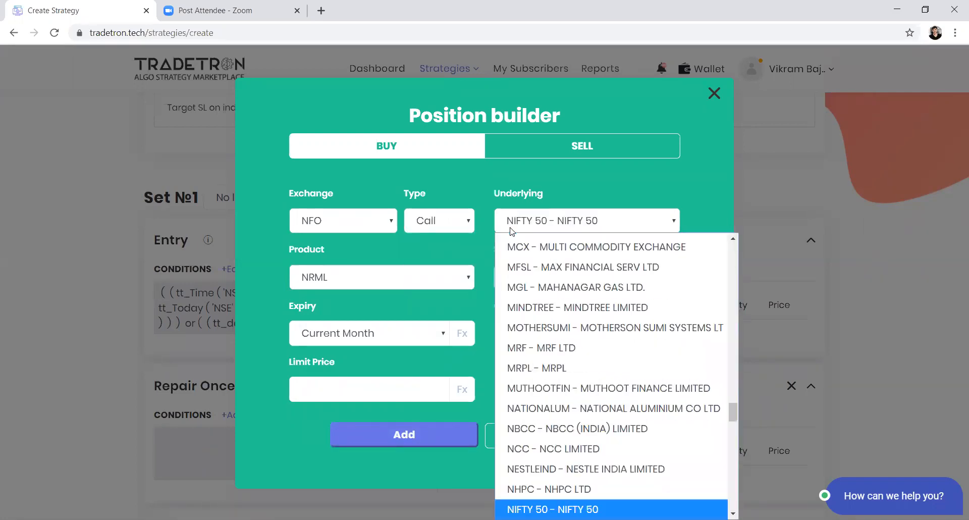
key("Return")
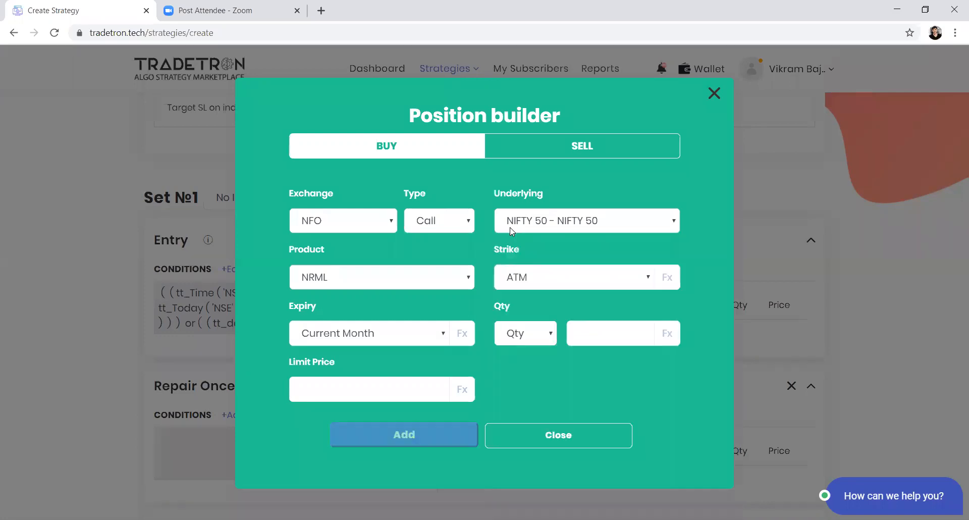
left_click(412, 283)
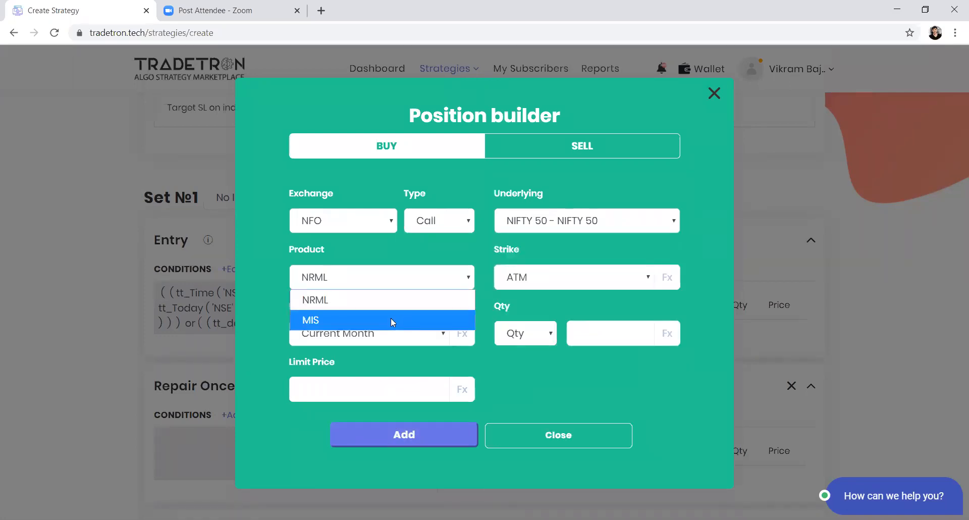
left_click(322, 319)
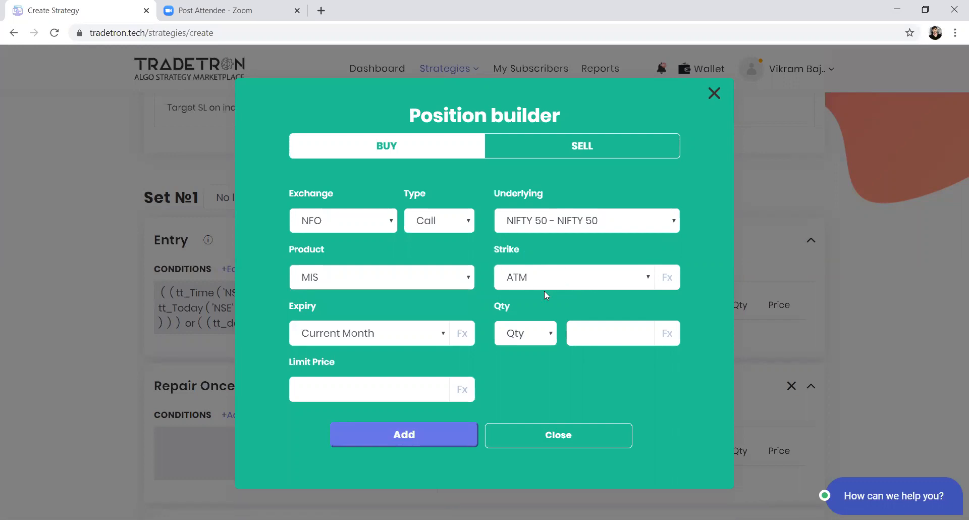
Step: Set the Call position's quantity to 1 lot and add the position to the Entry
left_click(530, 333)
left_click(508, 394)
left_click(574, 335)
type("1")
left_click(410, 440)
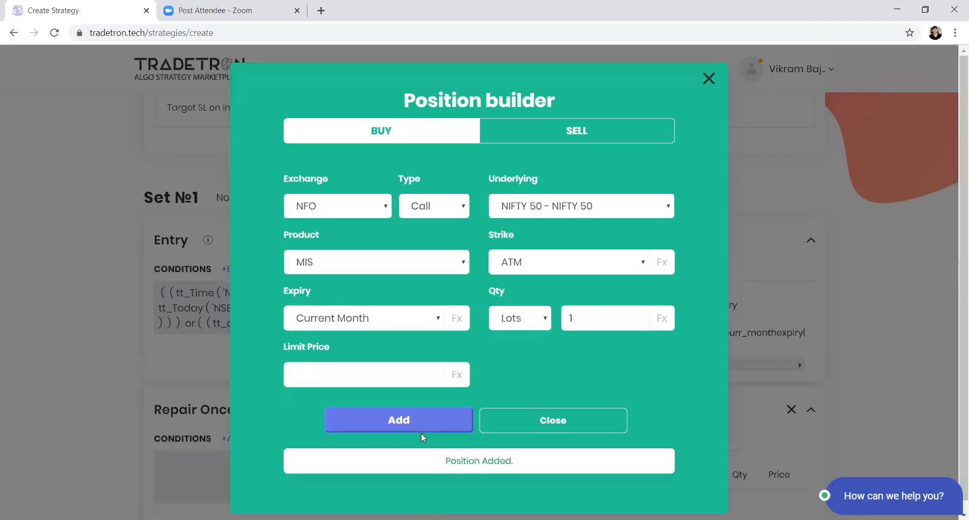
Step: Add a matching NIFTY 50 Put position to the Entry and close the position builder
left_click(438, 210)
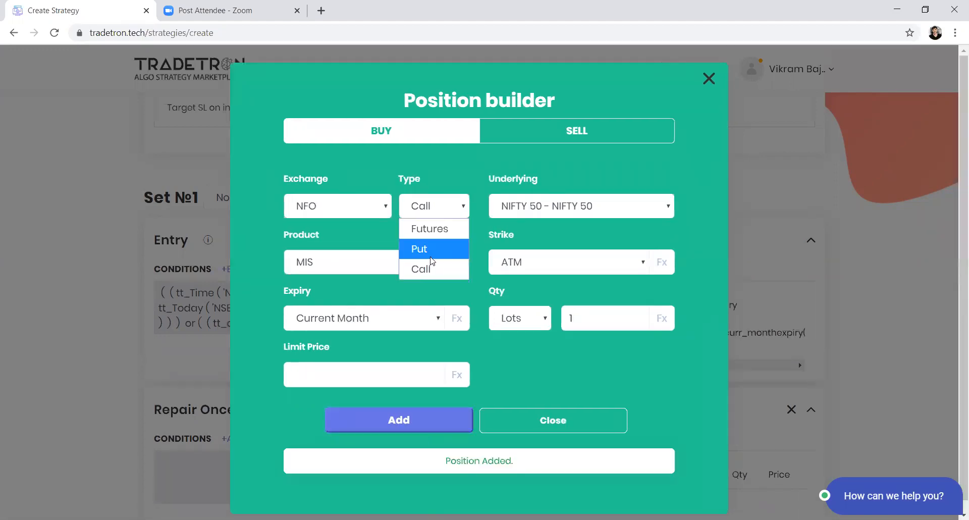
left_click(429, 252)
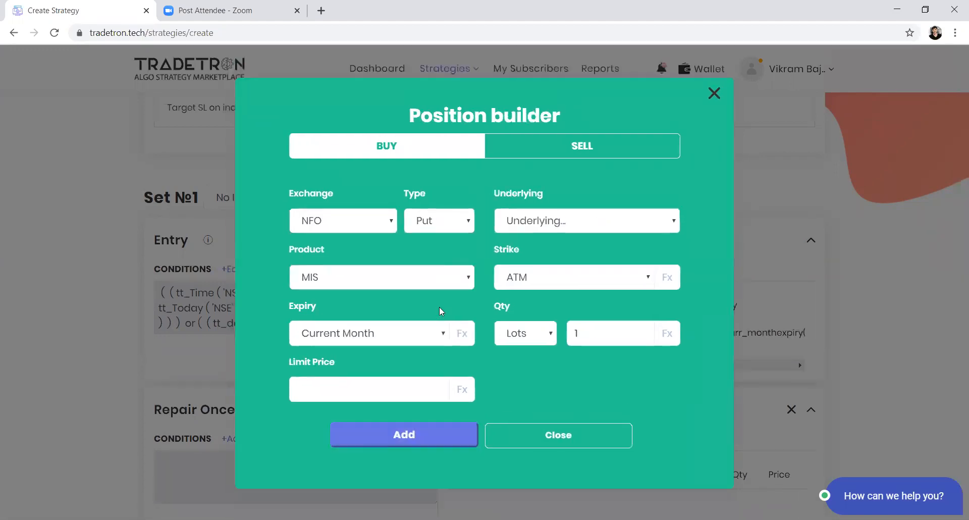
left_click(527, 228)
type("nifty")
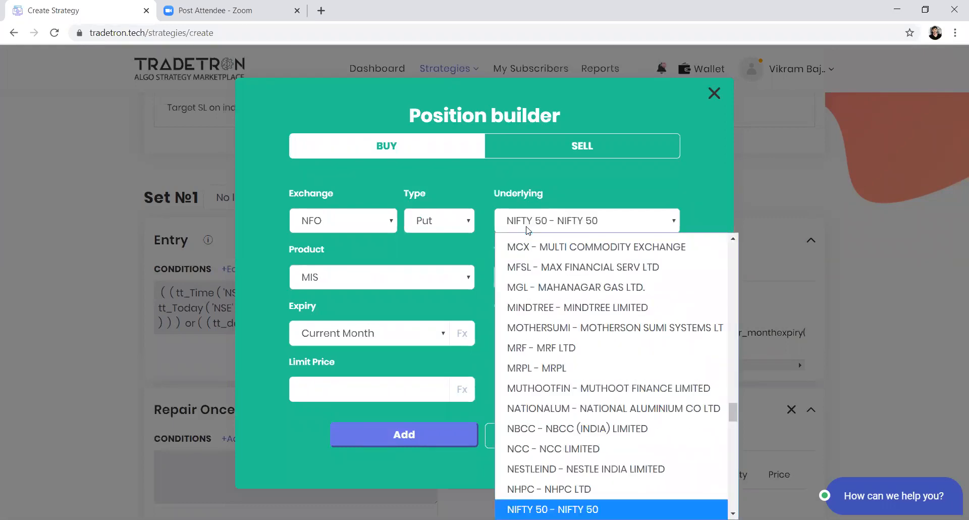
key("Return")
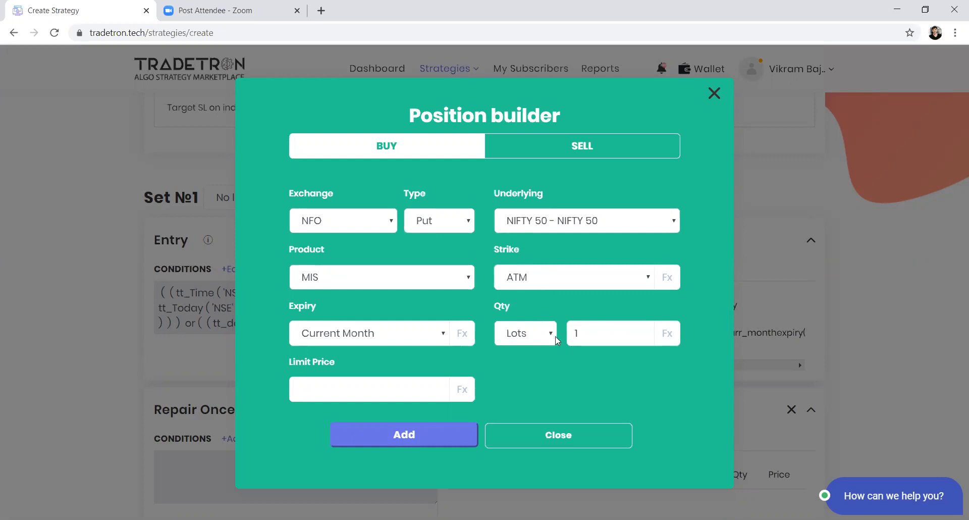
left_click(386, 433)
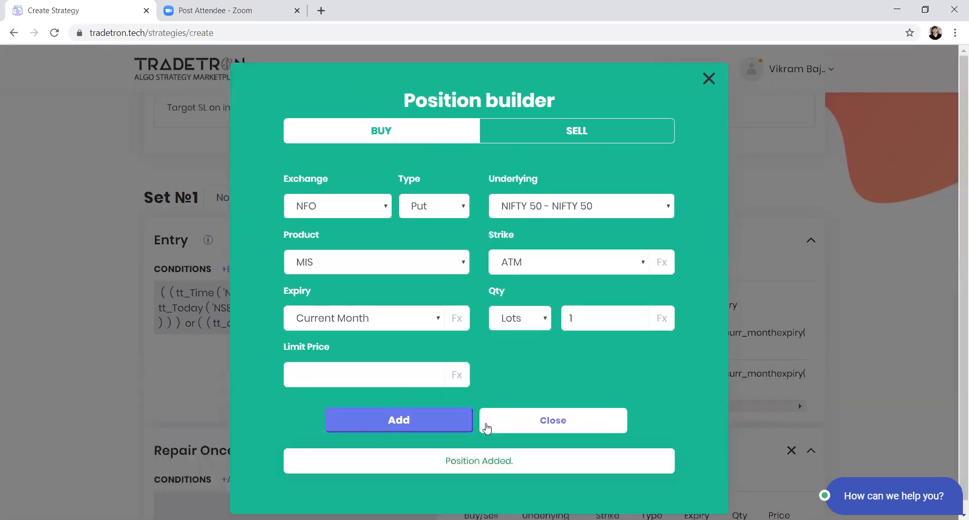
left_click(517, 428)
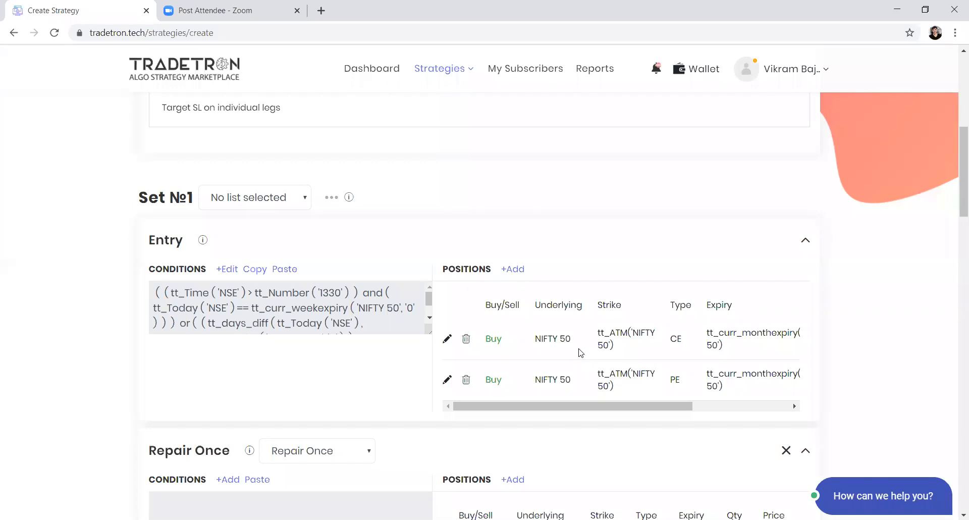
Step: Edit the Entry's Call position and set its Strike to Fx
left_click(448, 339)
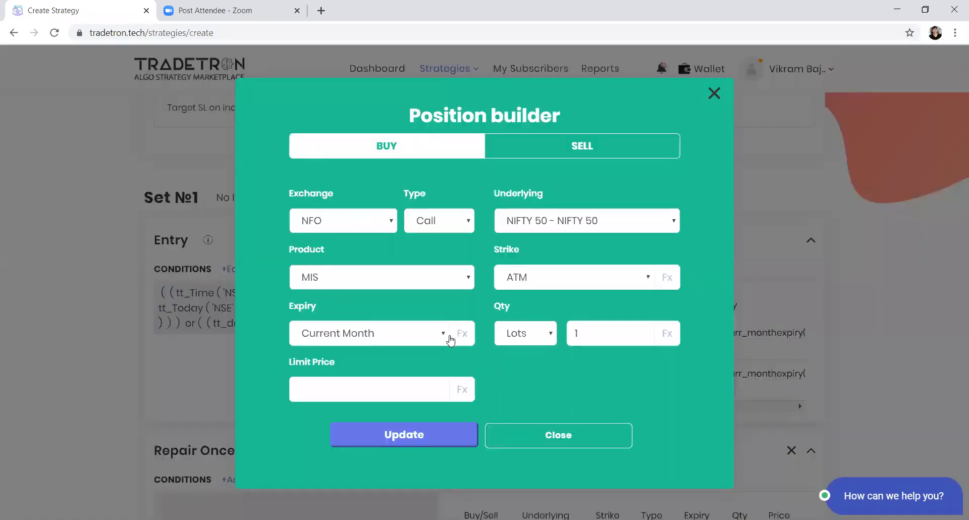
left_click(630, 274)
scroll(583, 140, "down", 1)
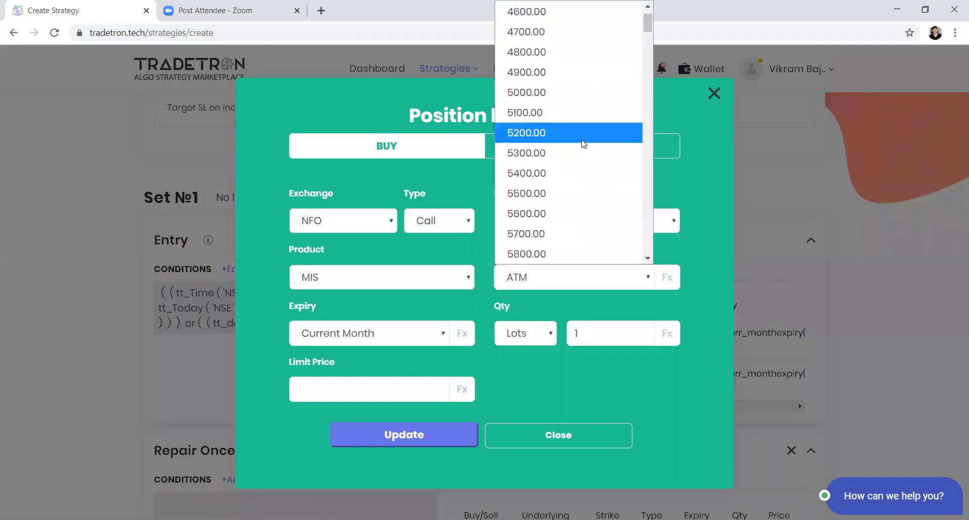
scroll(580, 142, "up", 1)
left_click(560, 35)
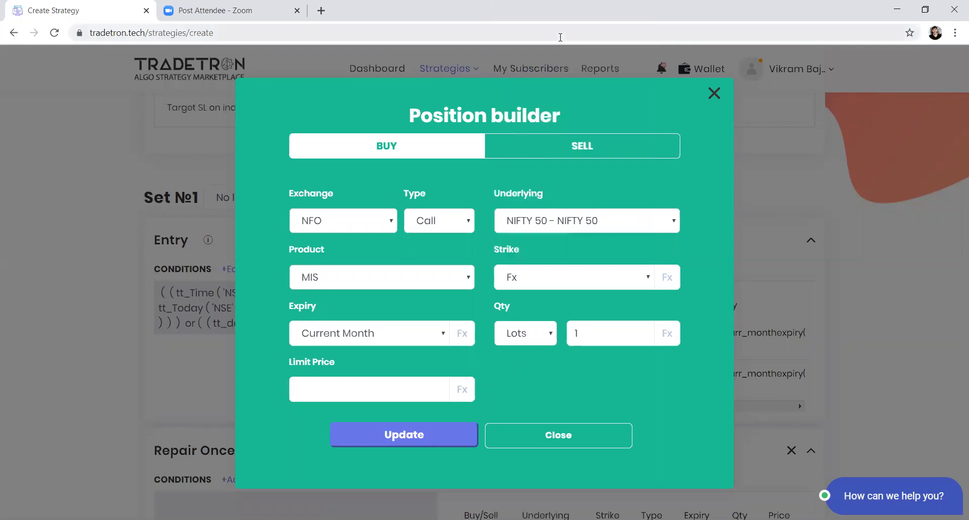
Step: Add the ATM keyword to the Call's strike formula with NIFTY 50 as the underlying
left_click(673, 284)
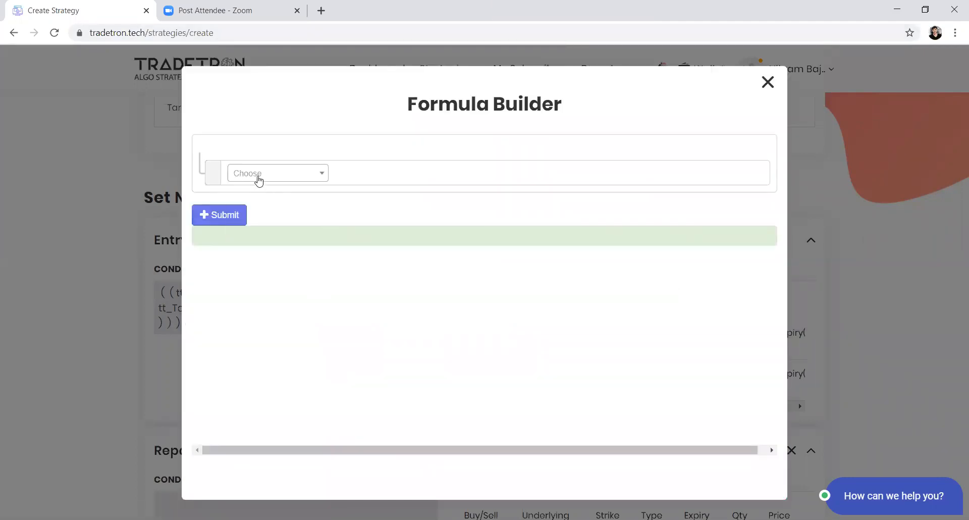
left_click(259, 180)
type("atm")
key("Return")
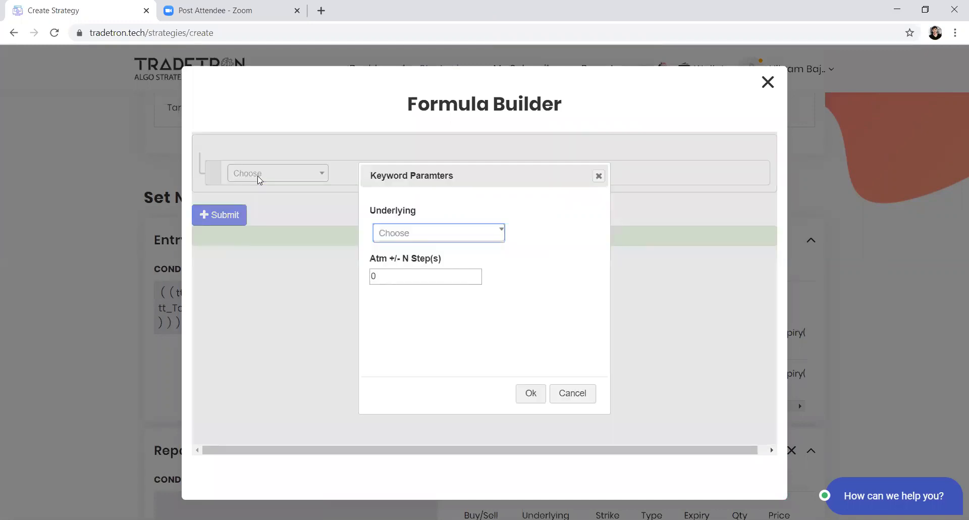
key("Down")
type("ni")
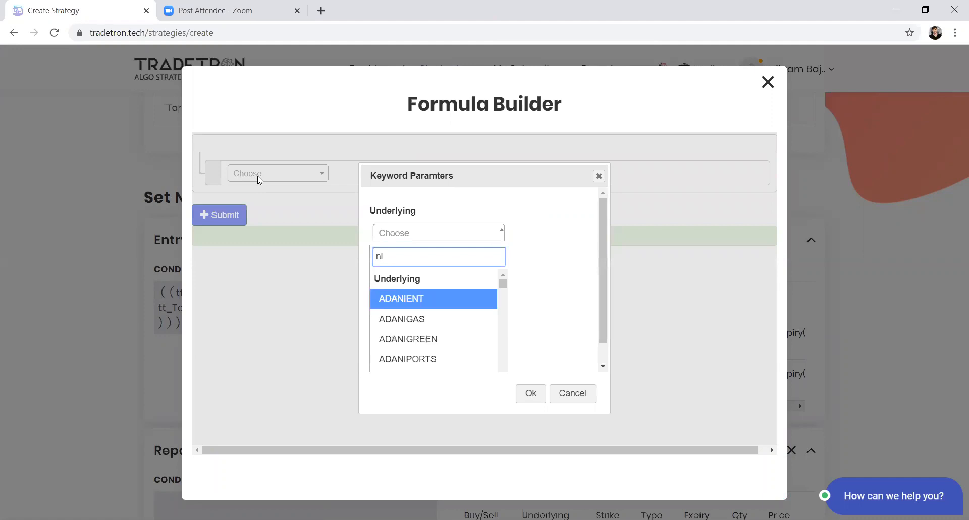
type("fty")
key("Return")
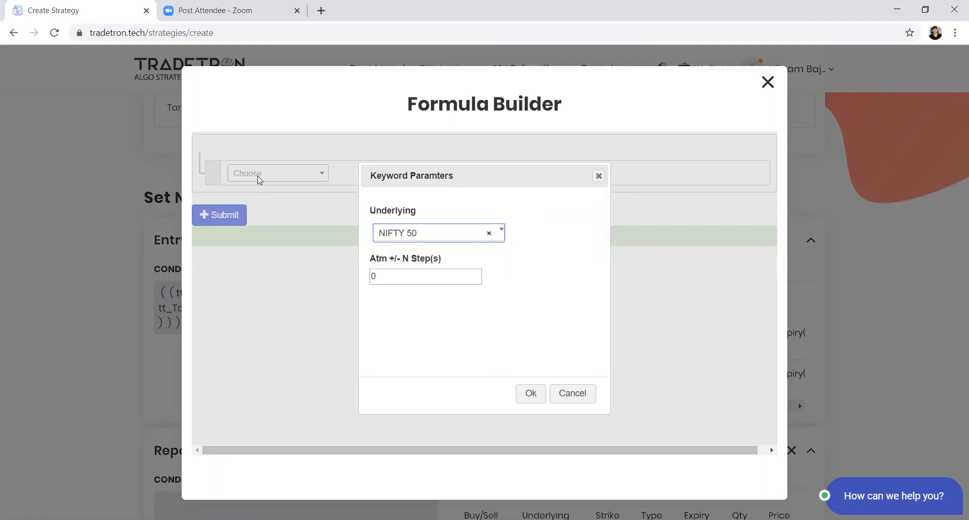
Step: Set the ATM keyword's Atm +/- N Step(s) to -2 and confirm its parameters
key("Tab")
type("2")
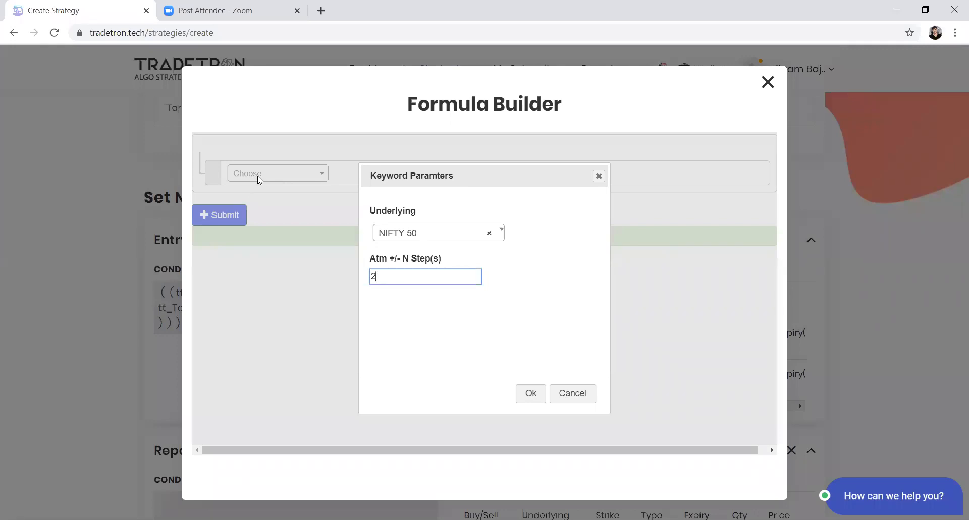
key("BackSpace")
type("1")
key("BackSpace")
type("-2")
left_click(525, 394)
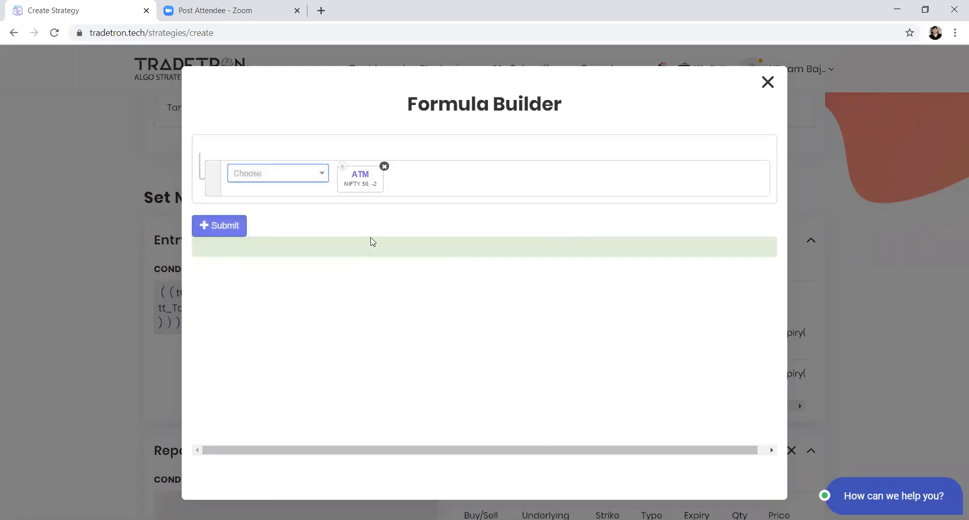
Step: Submit the Call's strike formula, update the position and close the position builder
left_click(217, 232)
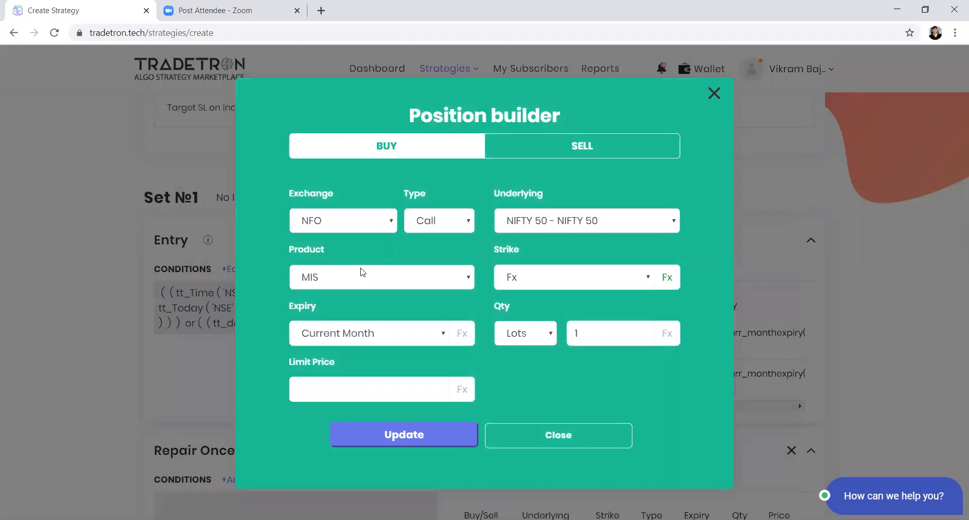
left_click(397, 434)
left_click(514, 430)
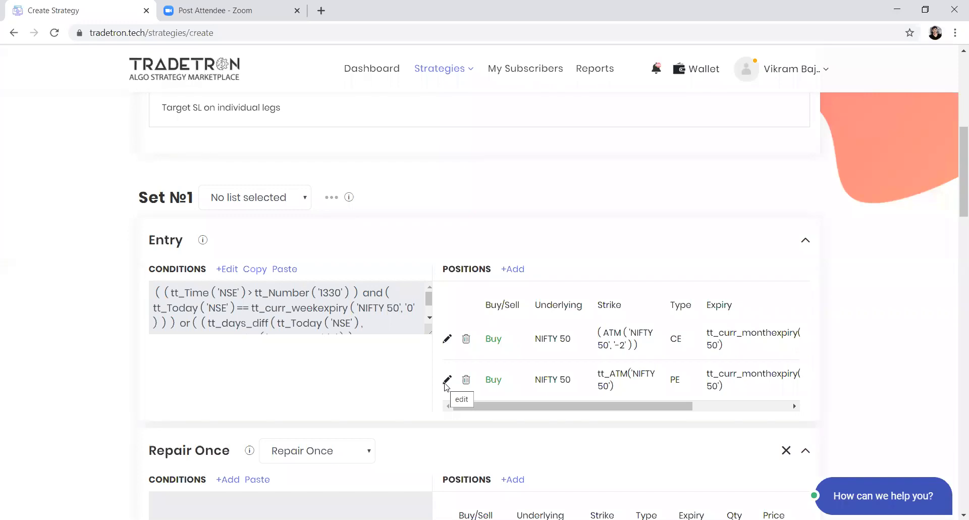
Step: Edit the Entry's Put position, set its Strike to Fx and open the strike formula
left_click(446, 382)
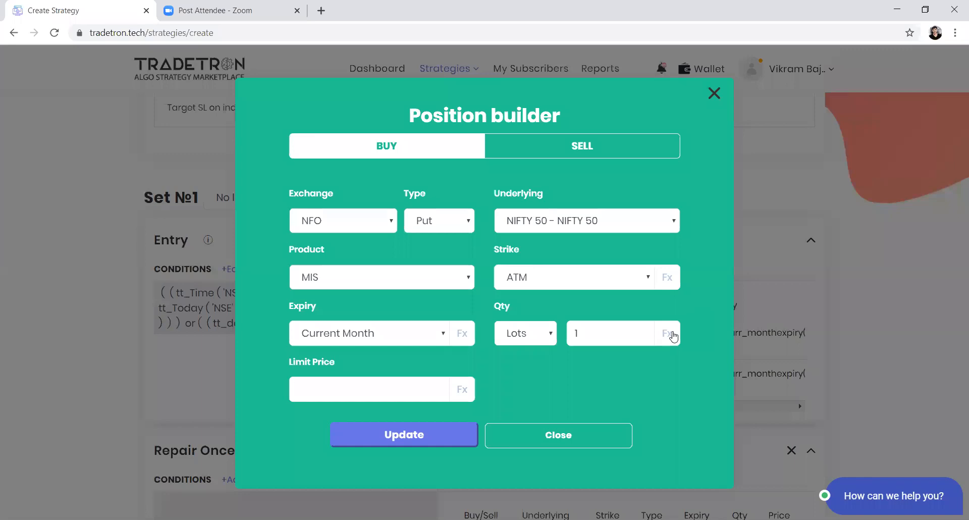
left_click(646, 277)
left_click(550, 32)
left_click(665, 277)
Step: Add the Find Strike keyword to the Put's strike formula with NIFTY 50 as the underlying
left_click(302, 176)
type("find")
key("Return")
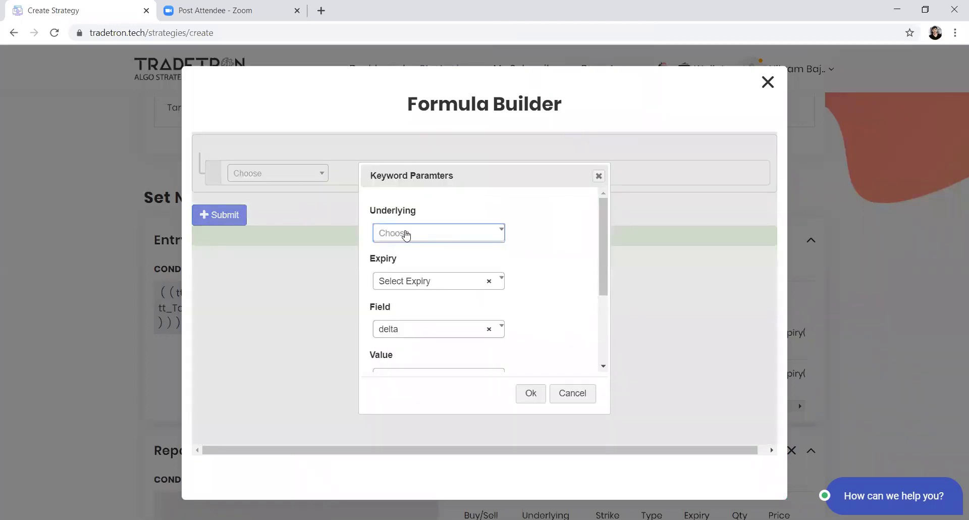
left_click(406, 236)
type("nifty")
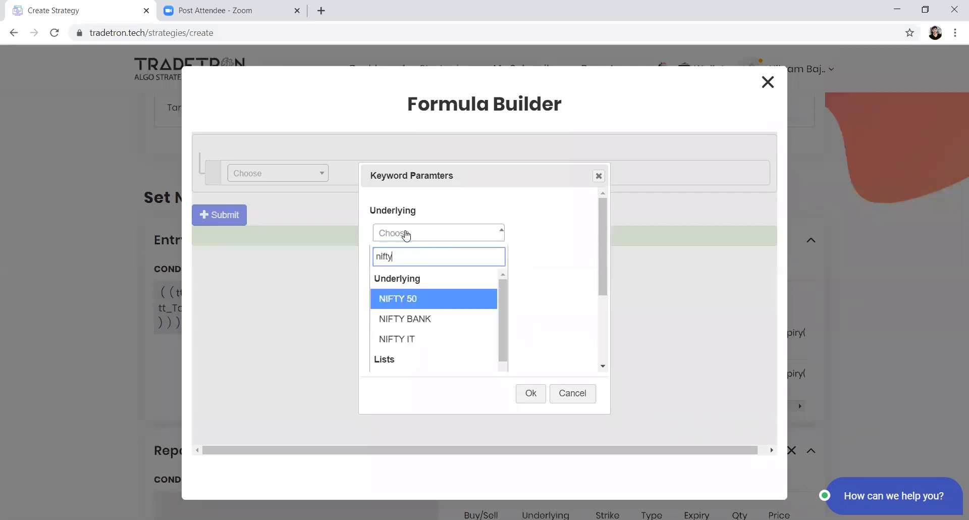
key("Return")
Step: Set the Find Strike keyword's Field to ltp and its Value to the Number keyword
key("Tab")
key("Tab")
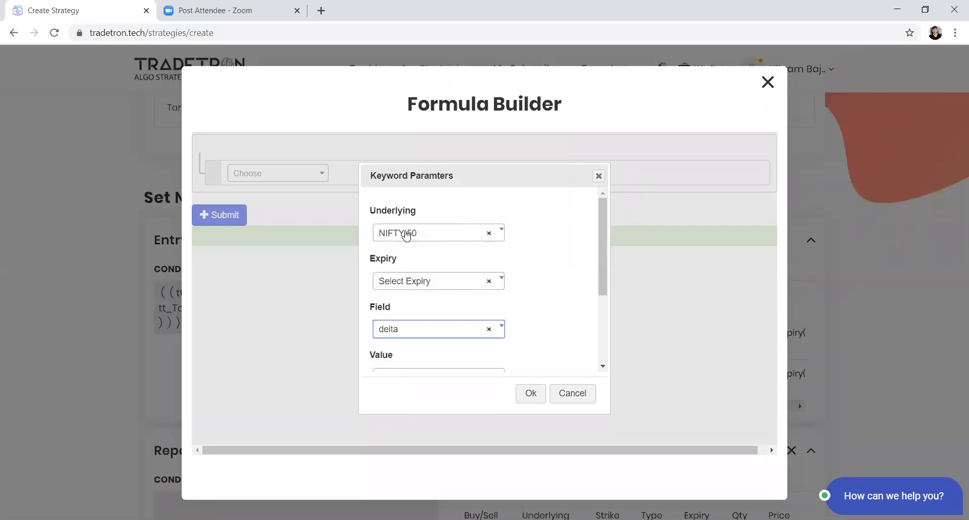
key("Down")
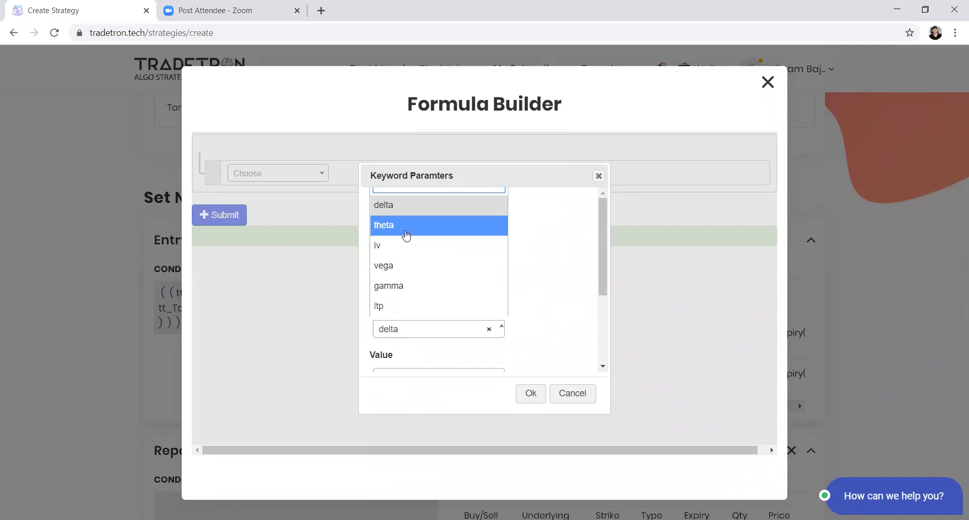
key("Up")
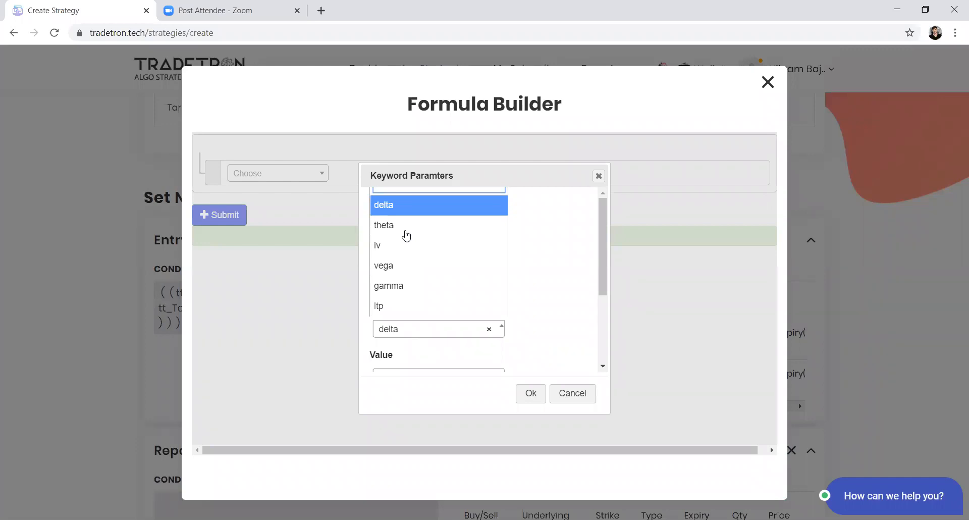
type("ltp")
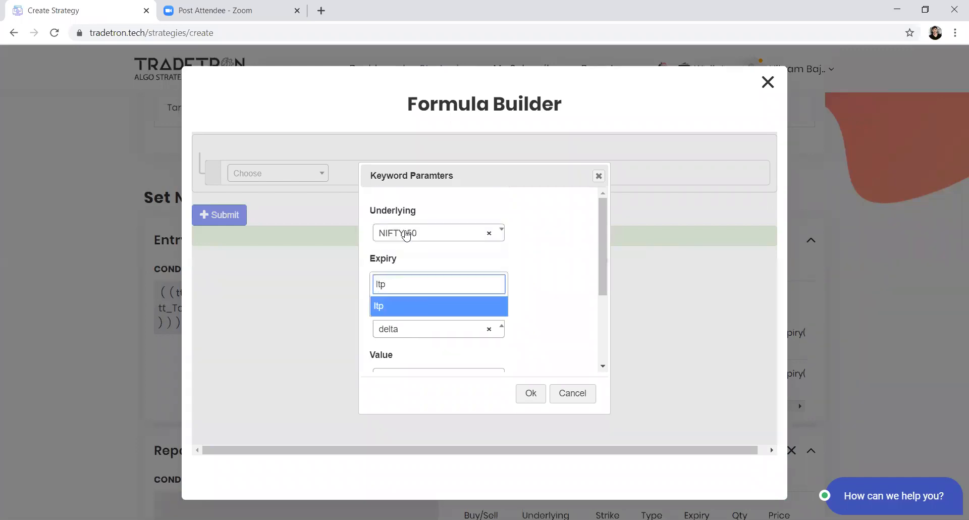
key("Return")
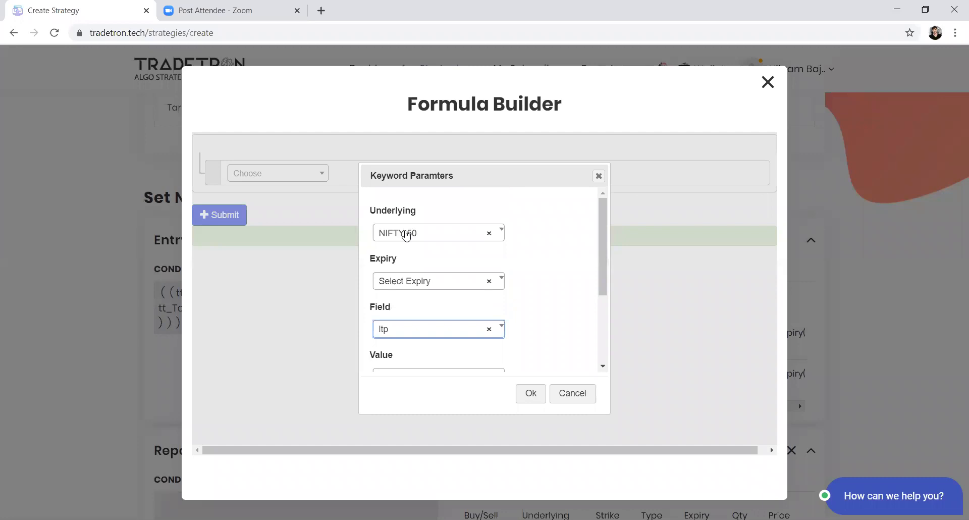
key("Tab")
key("Down")
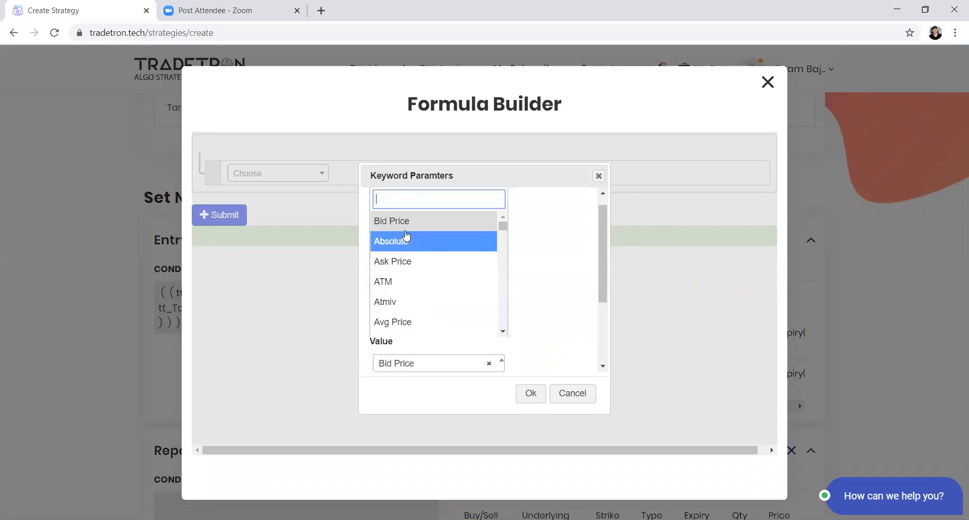
type("number")
key("Return")
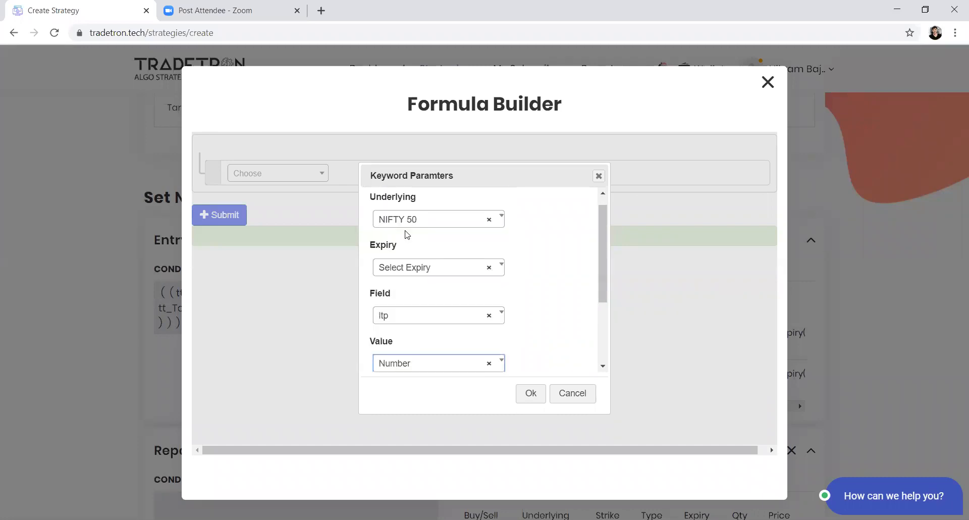
Step: Set Find Strike's Option_type to PE and Results to lesser, and confirm the keyword parameters
key("Tab")
key("Down")
key("Down")
key("Return")
key("Tab")
key("Return")
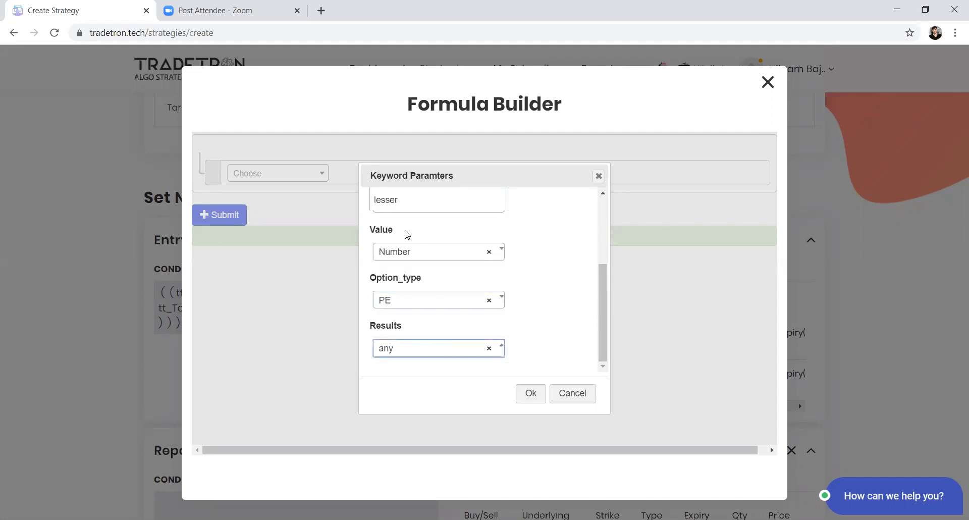
left_click(435, 353)
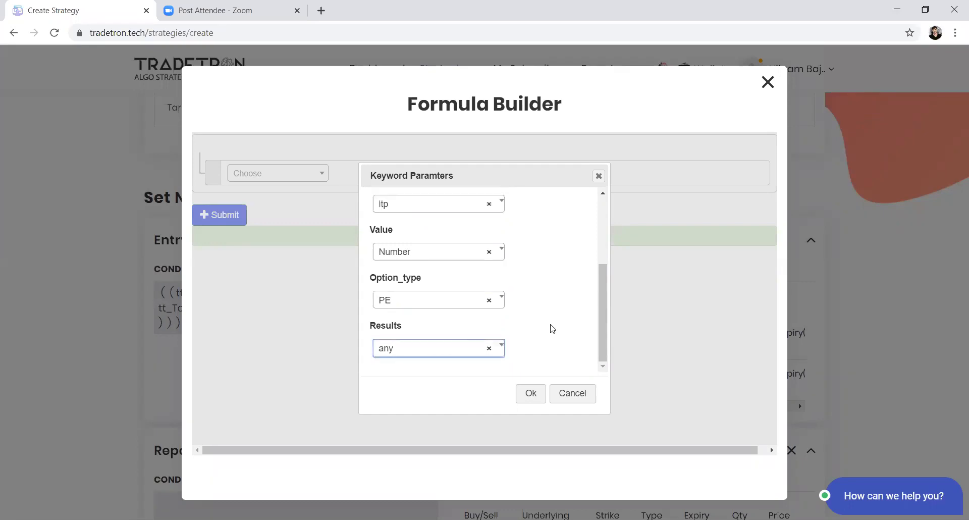
key("Return")
key("Down")
key("Down")
key("Return")
left_click(528, 394)
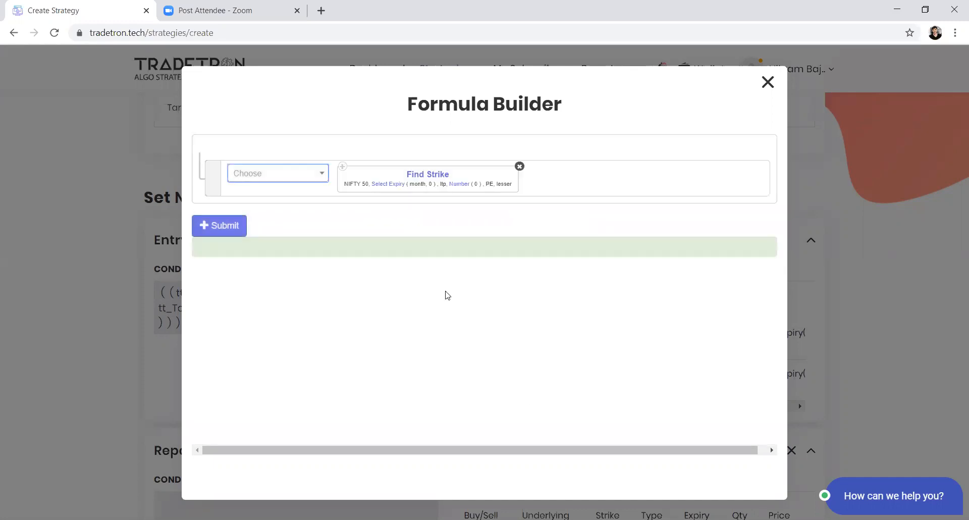
left_click(387, 184)
left_click(410, 233)
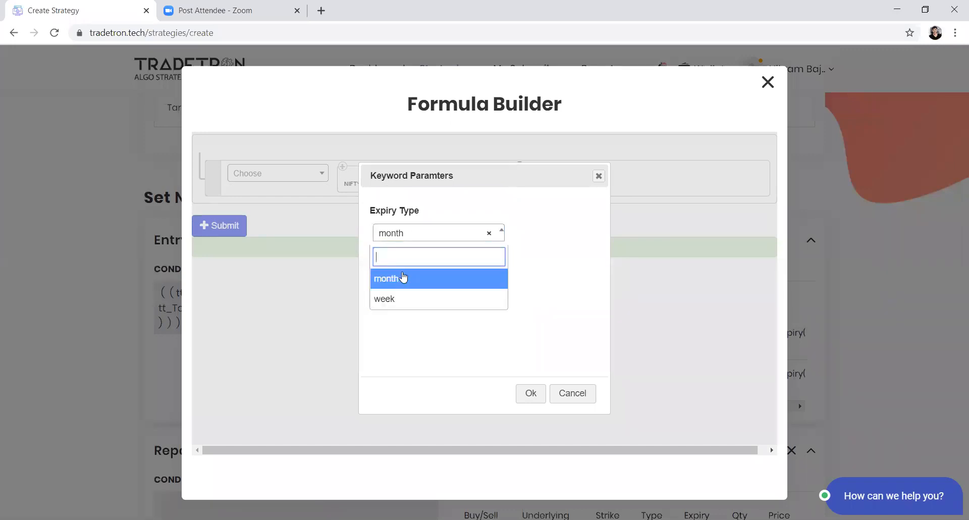
left_click(571, 393)
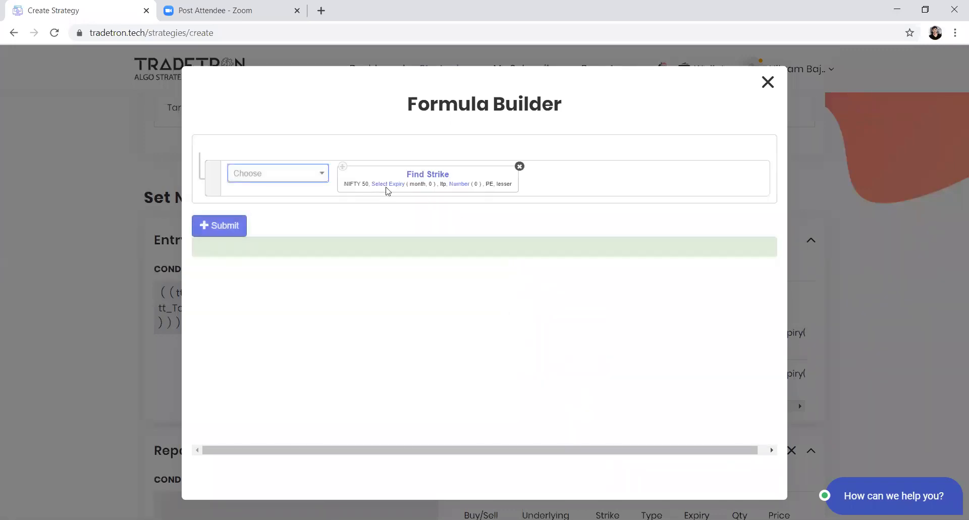
Step: Set the Number value inside the Find Strike keyword to 100
left_click(450, 185)
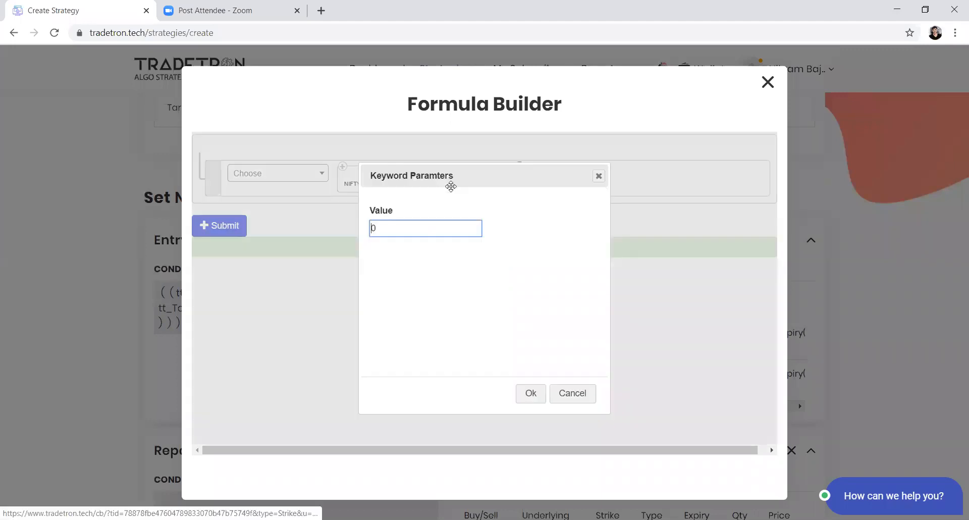
type("100")
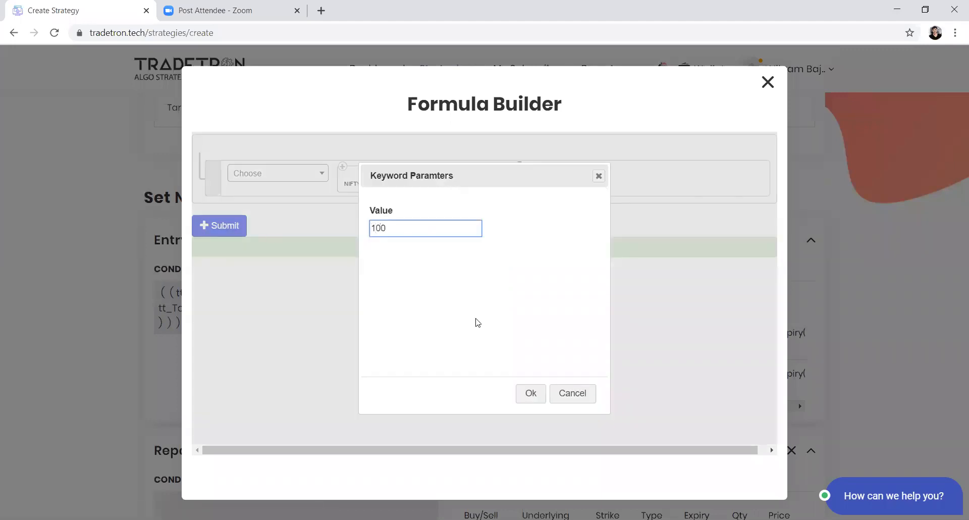
left_click(530, 392)
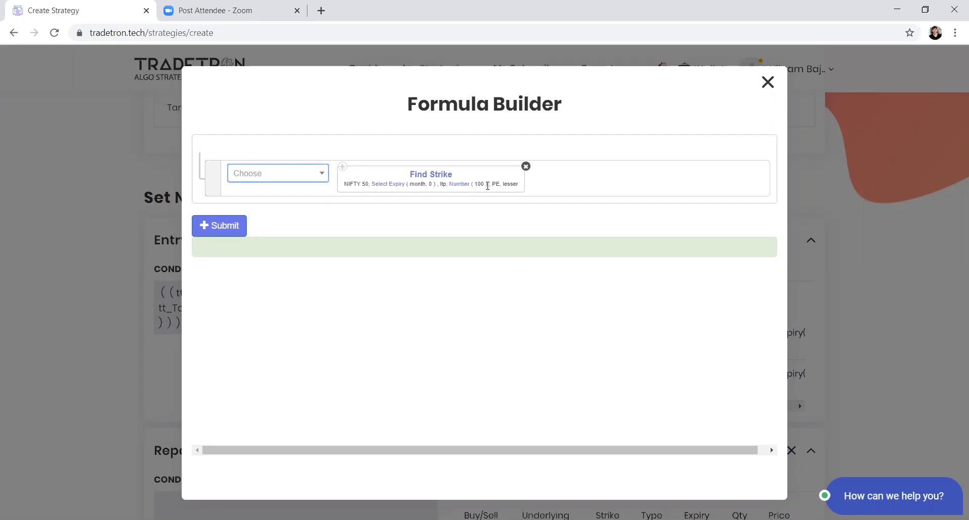
Step: Submit the Put's strike formula and save the updated position, closing the position builder
left_click(209, 227)
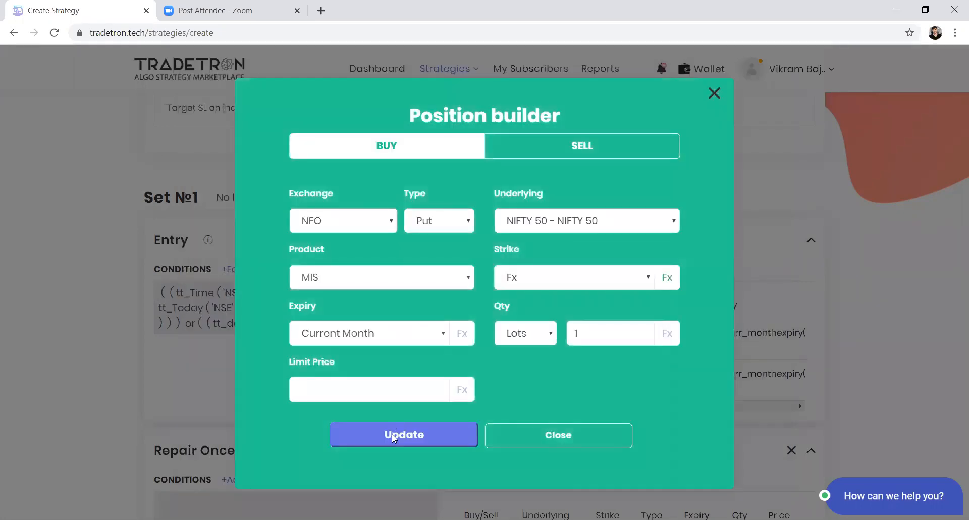
left_click(392, 434)
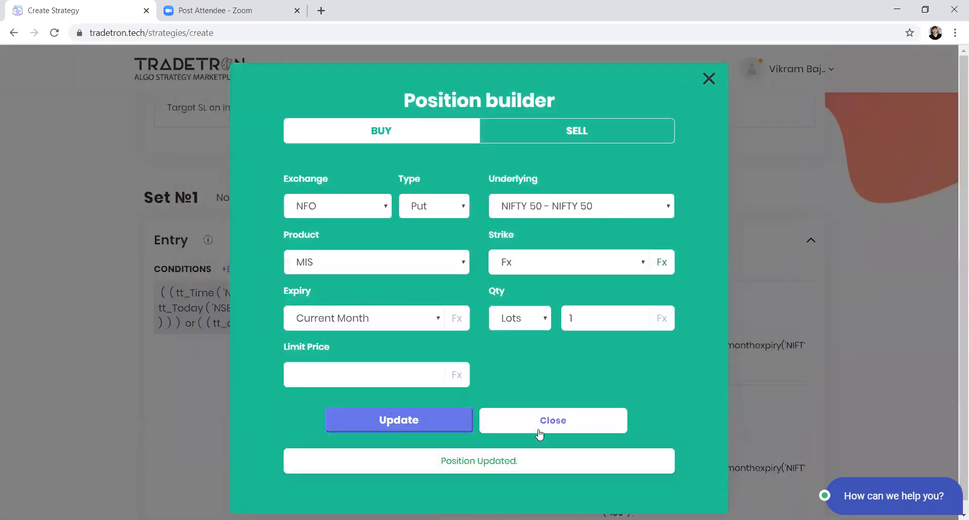
left_click(535, 418)
Step: Reopen the Put position's strike formula and change the Find Strike keyword's Field to delta
scroll(535, 410, "down", 1)
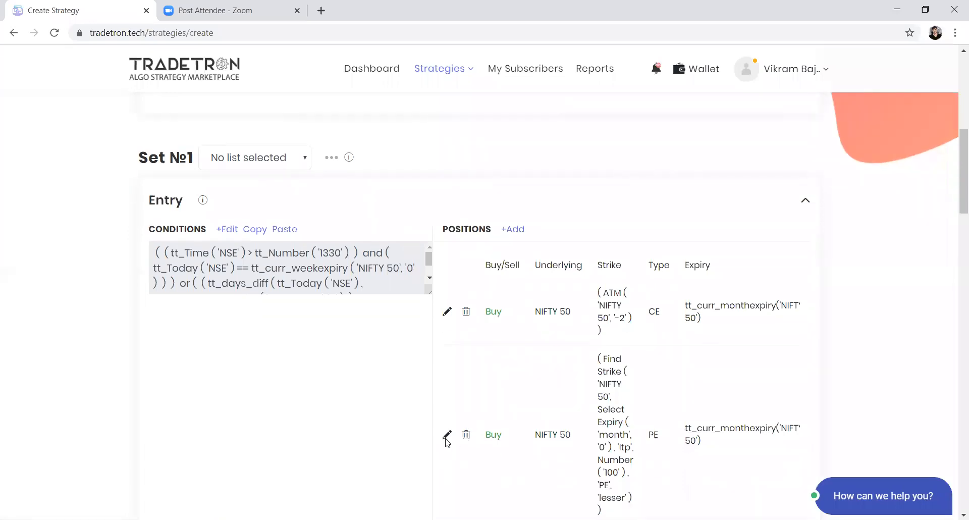
left_click(447, 435)
left_click(667, 277)
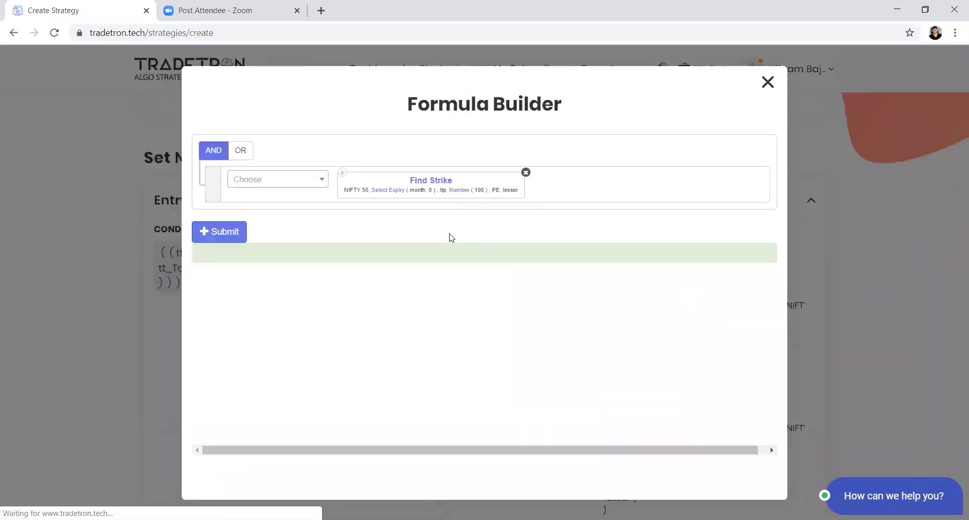
left_click(426, 182)
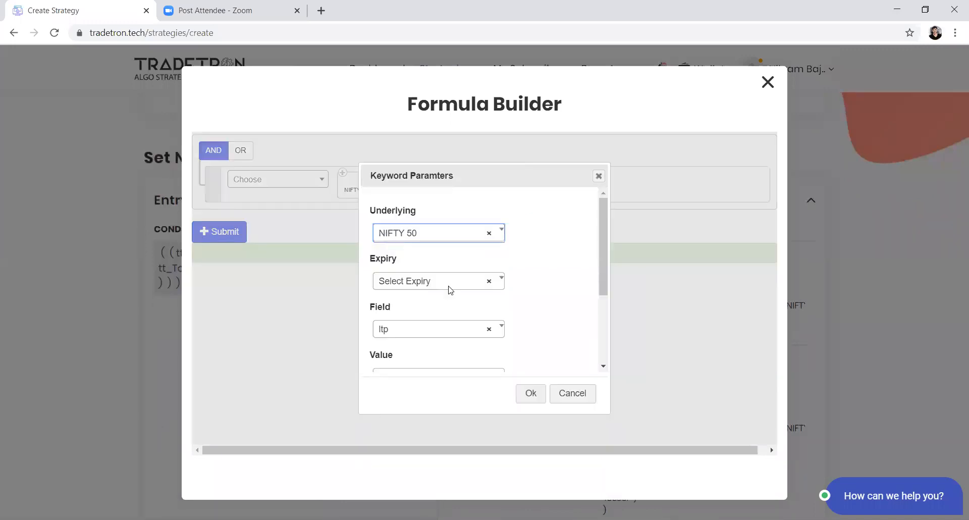
left_click(440, 323)
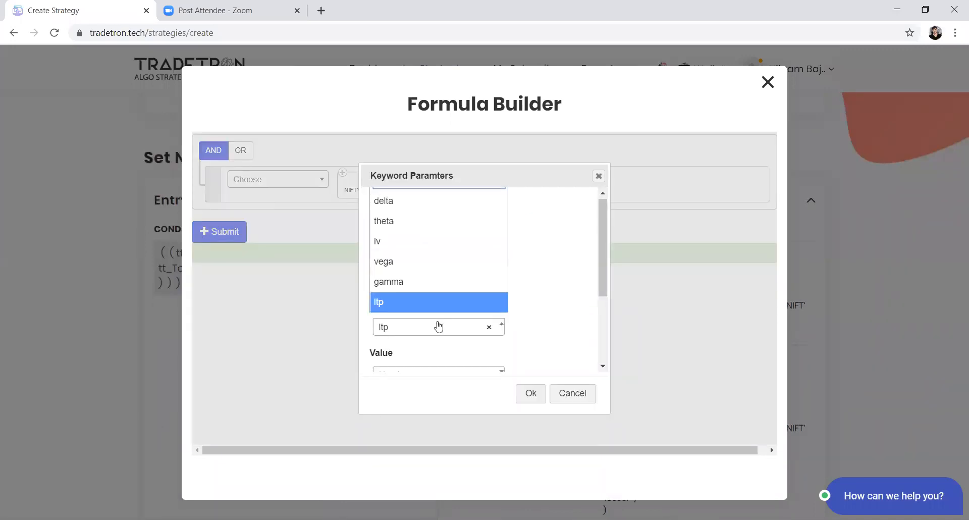
left_click(417, 207)
left_click(527, 393)
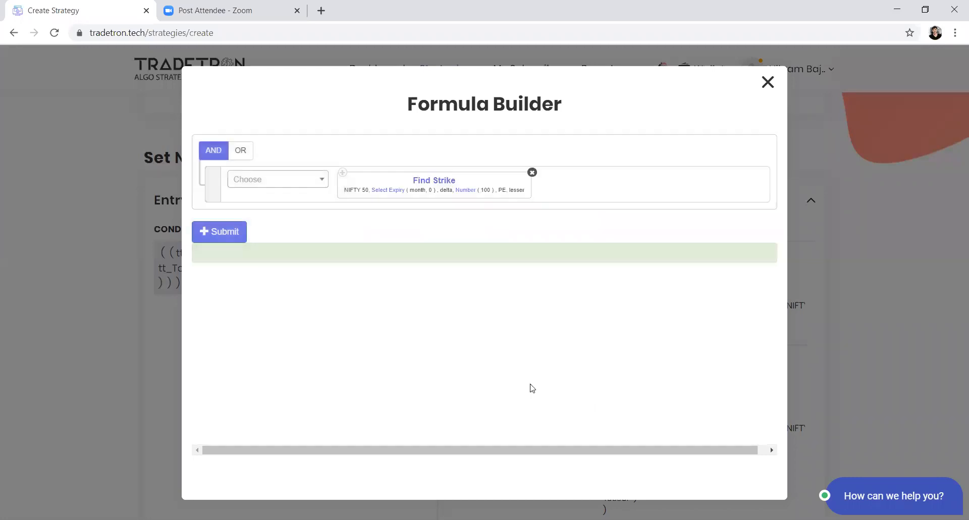
Step: Set Find Strike's Number value to -0.4 and submit the Put's strike formula
left_click(466, 191)
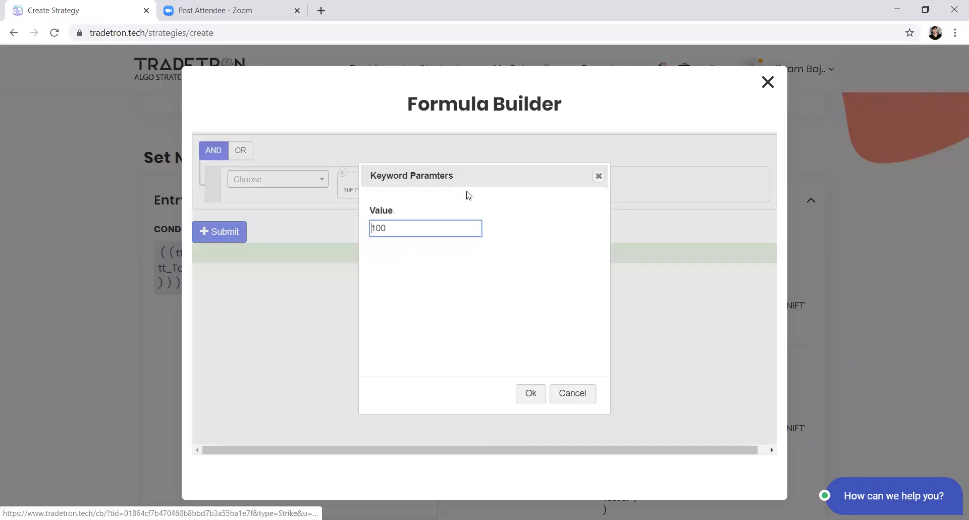
double_click(424, 229)
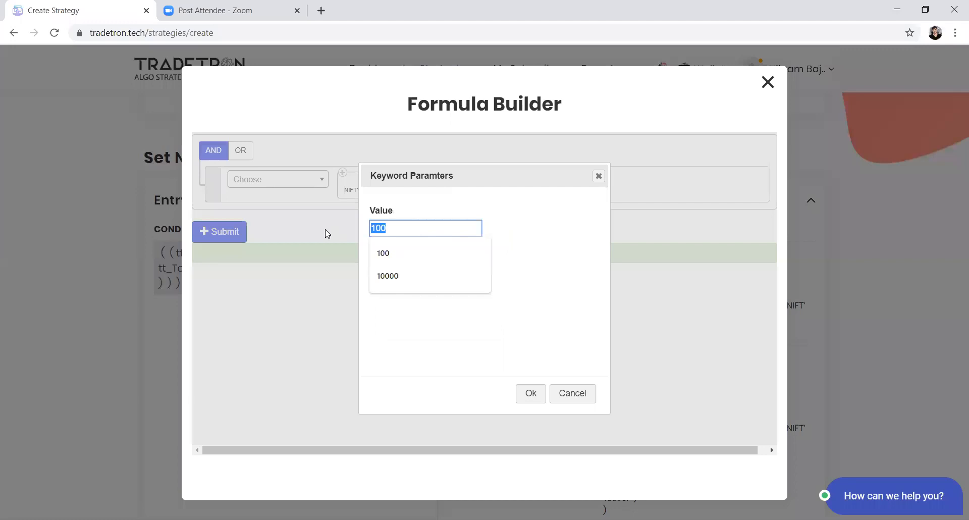
left_click_drag(325, 230, 932, 375)
key("BackSpace")
key("BackSpace")
key("BackSpace")
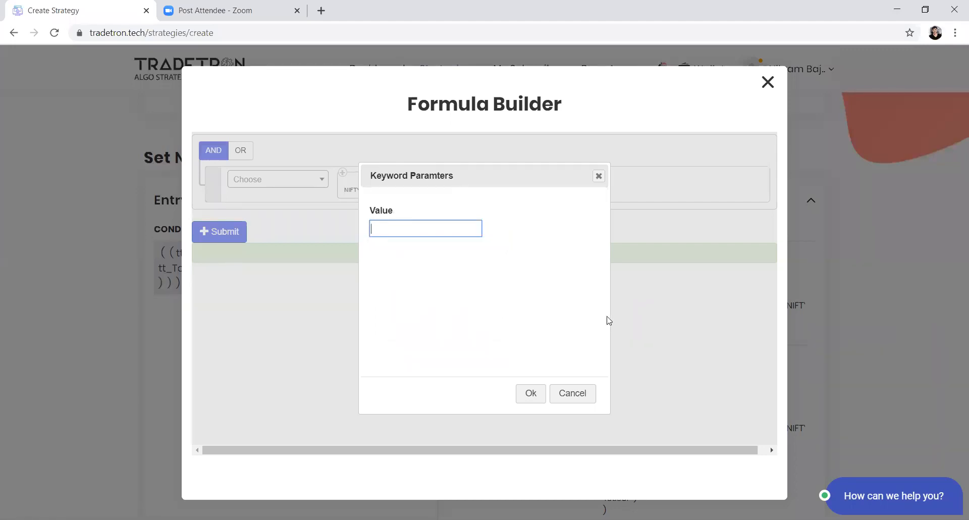
type("0.4")
key("Left")
key("Home")
type("-")
left_click(530, 396)
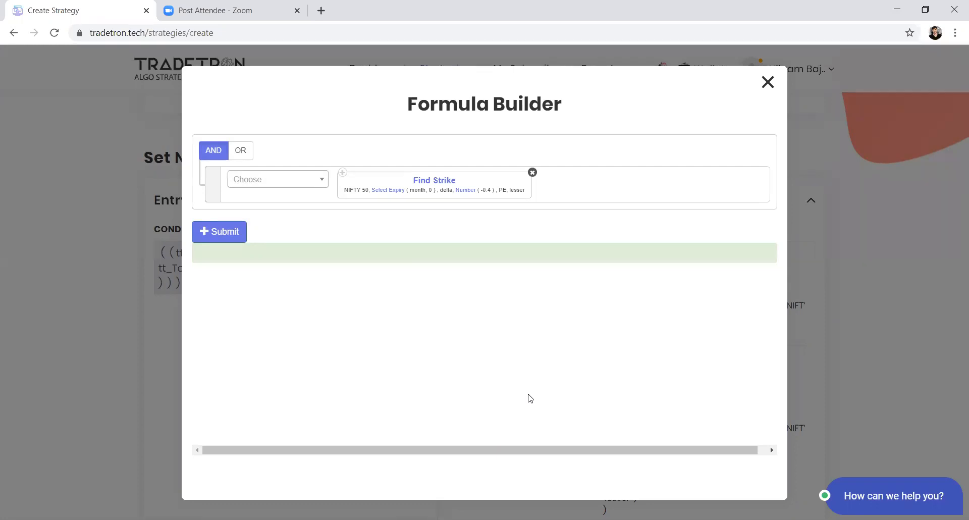
left_click(220, 239)
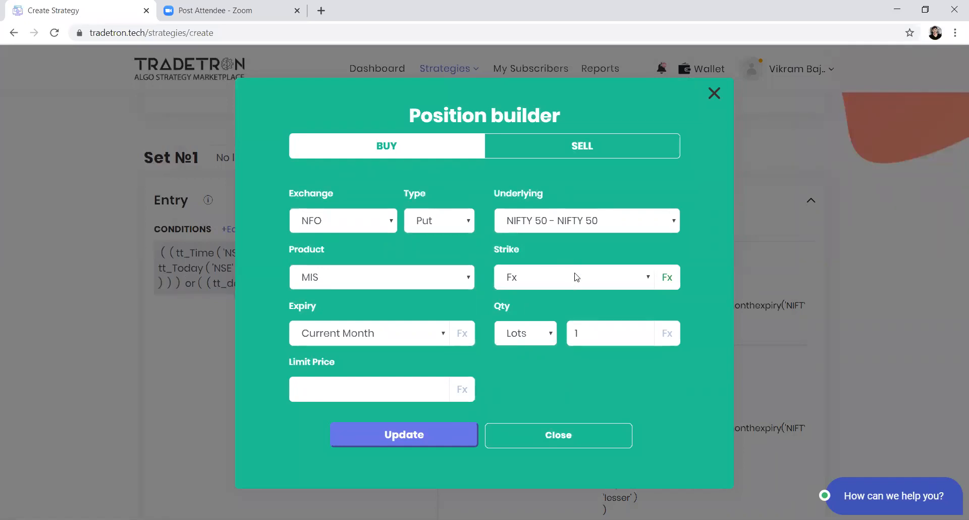
Step: Set the Put position's Expiry to Fx and open the expiry formula
left_click(435, 338)
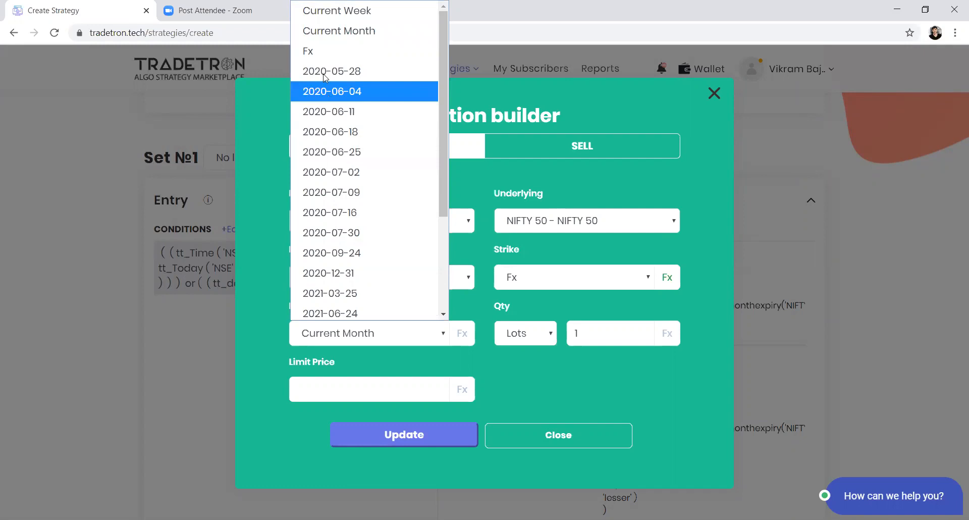
left_click(320, 57)
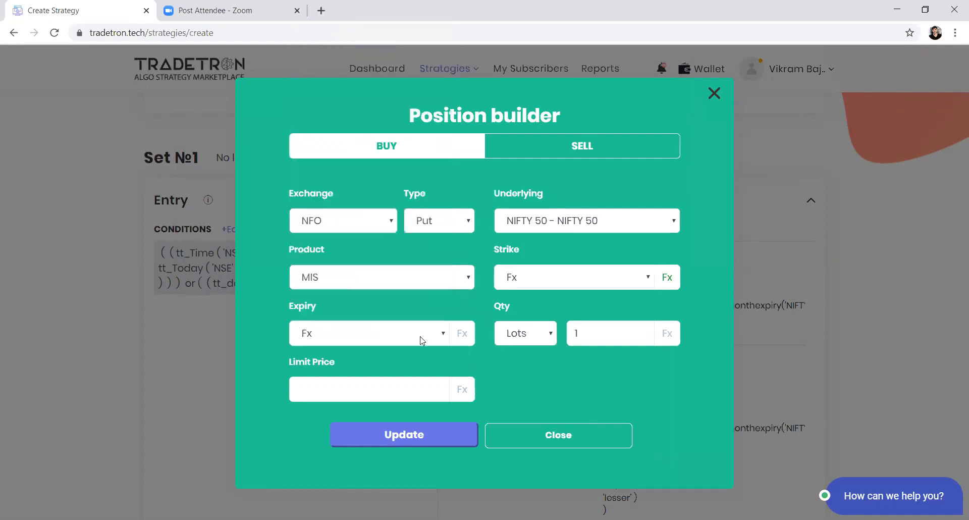
left_click(463, 341)
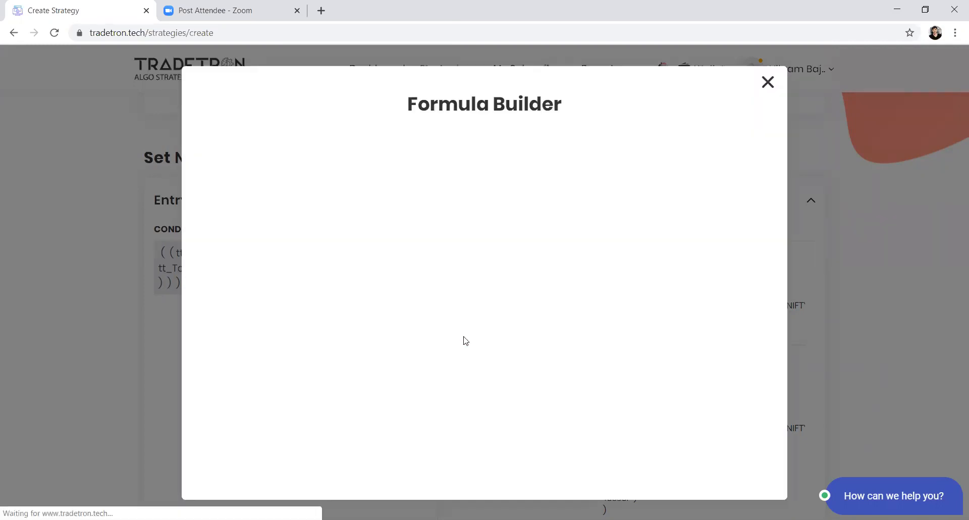
Step: Add the Current Week Expiry keyword to the Put's expiry formula with NIFTY 50 as Underlying
left_click(272, 181)
type("curr")
key("Down")
key("Return")
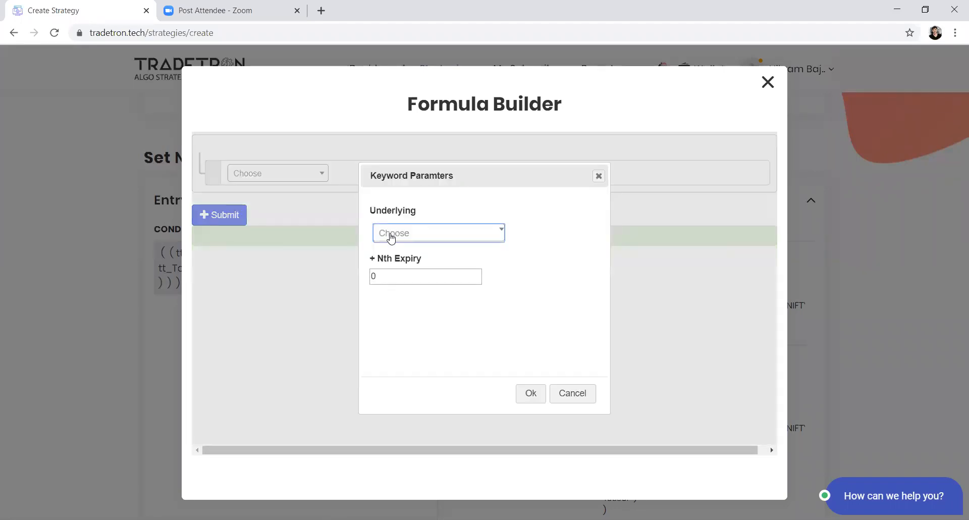
left_click(391, 237)
type("nifty")
key("Return")
Step: Try 1 and 2 as Current Week Expiry's Nth Expiry, settle on 0, and accept the keyword parameters
key("Tab")
type("1")
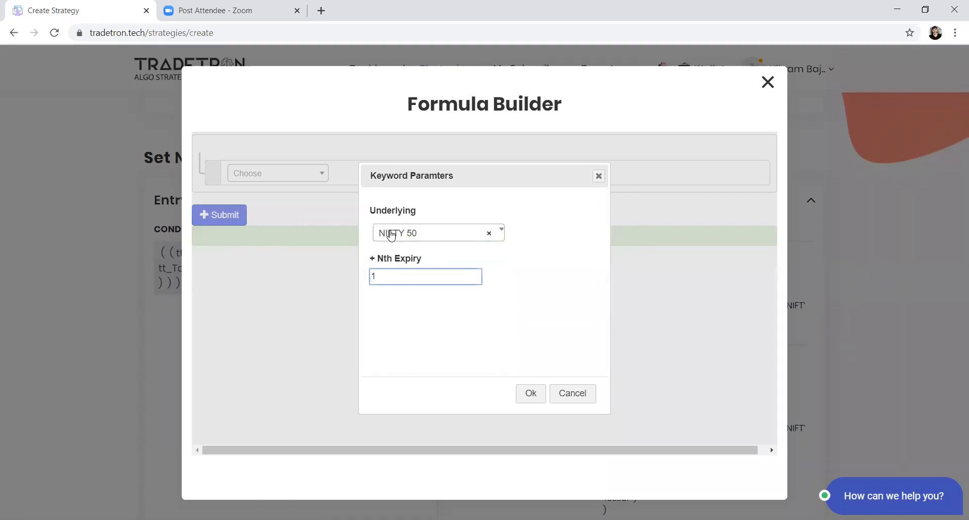
key("BackSpace")
type("0")
key("BackSpace")
type("1")
key("BackSpace")
type("2")
key("BackSpace")
type("0")
left_click(527, 393)
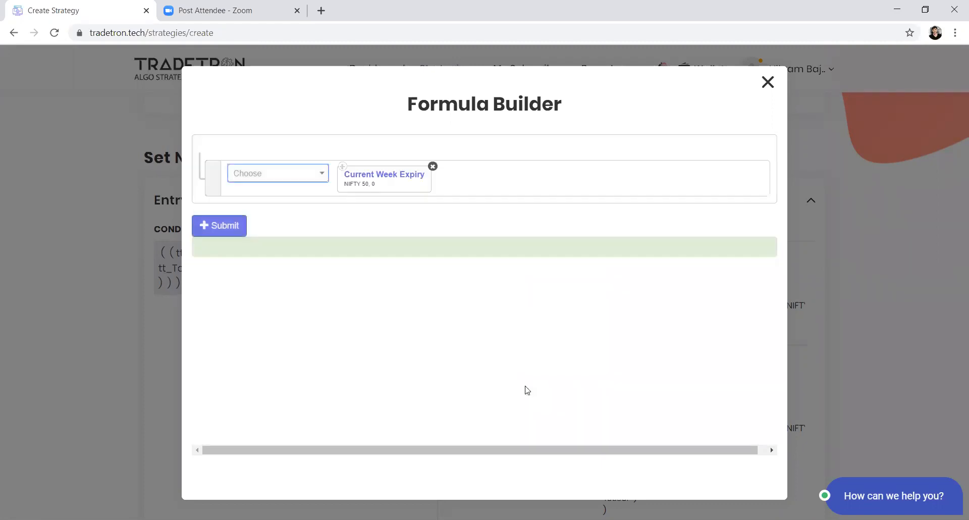
left_click(277, 175)
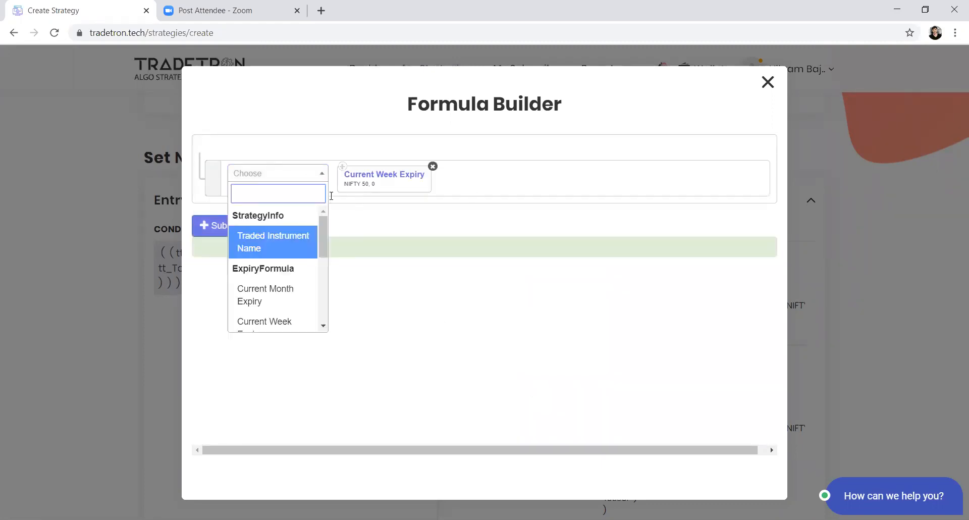
type("curr")
left_click(324, 233)
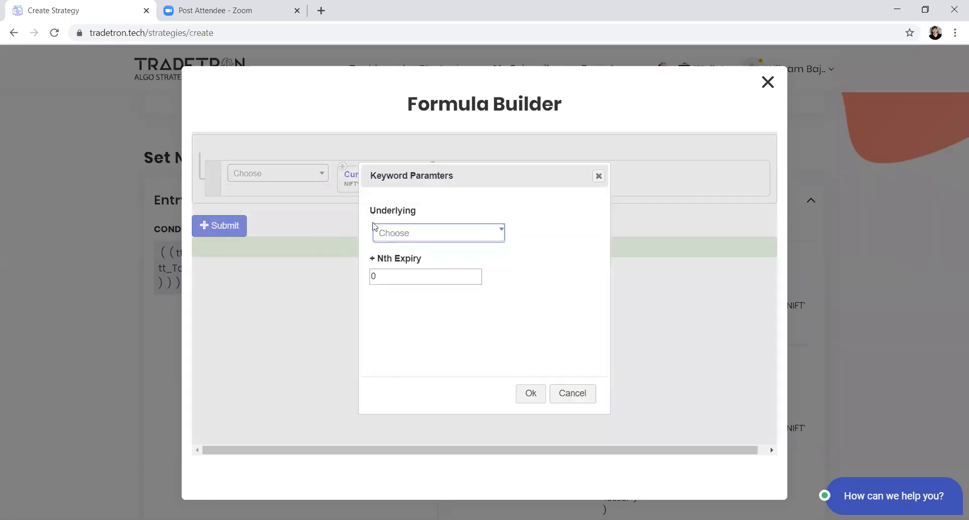
left_click(453, 241)
type("nifty")
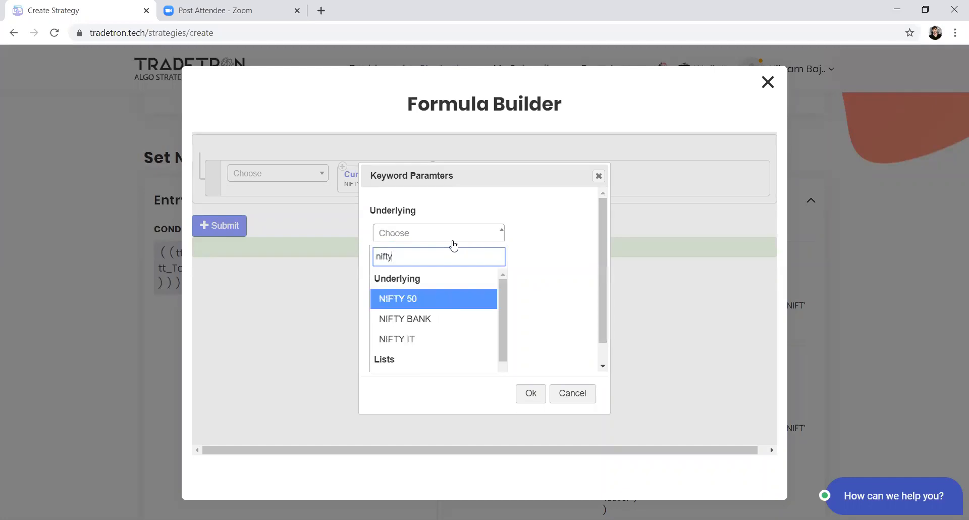
key("Return")
key("Tab")
type("1")
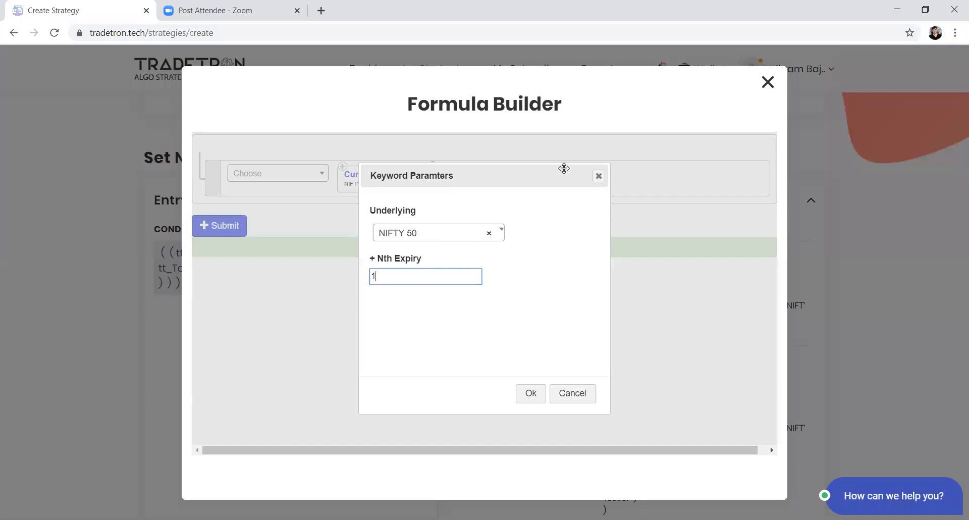
left_click(597, 176)
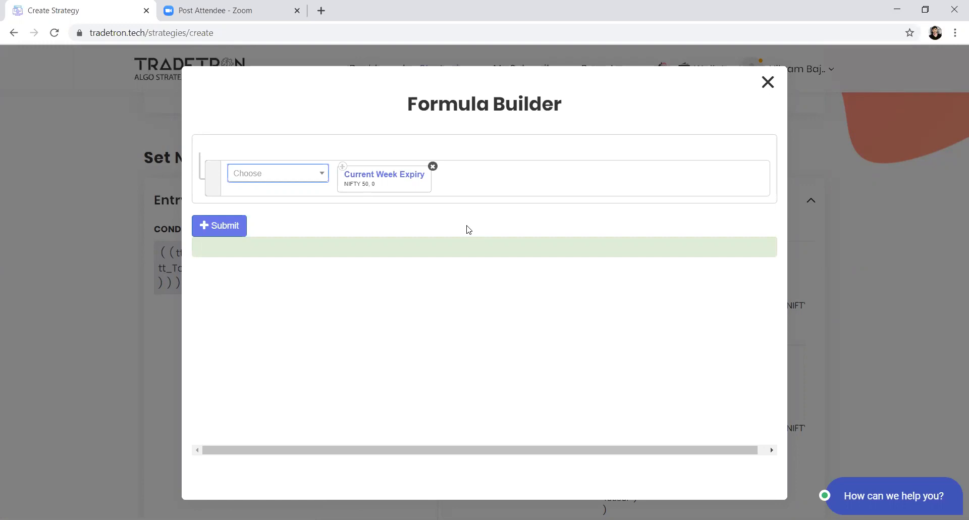
Step: Submit the Put's expiry formula, update the position, and close the position builder
left_click(237, 228)
left_click(439, 429)
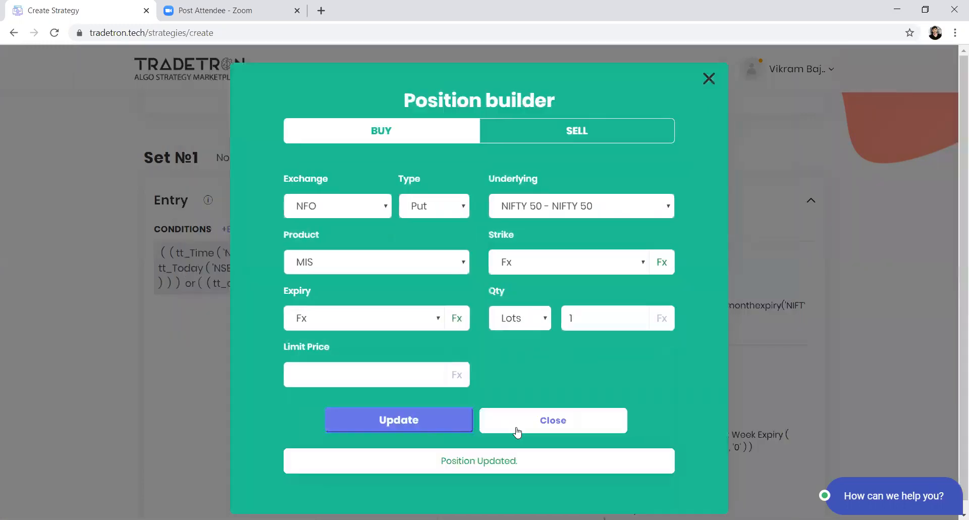
left_click(555, 412)
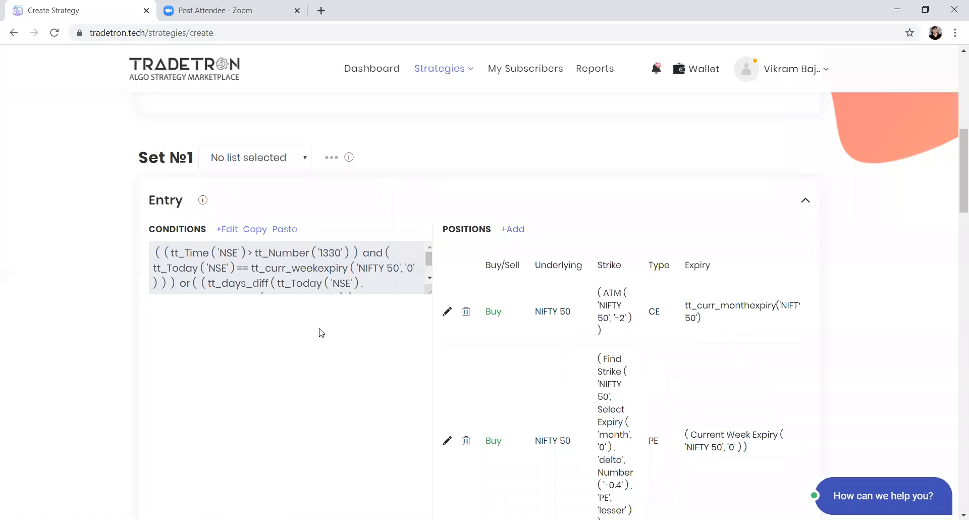
scroll(320, 289, "up", 4)
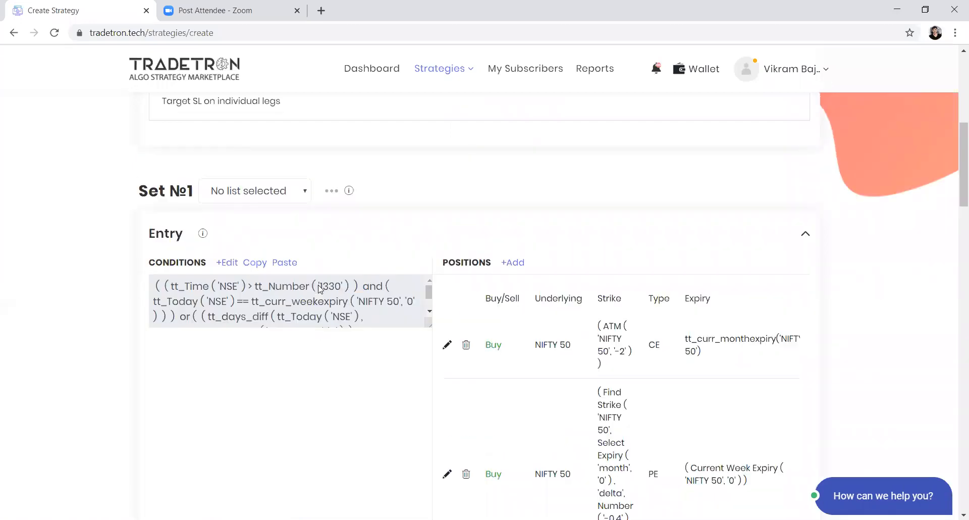
scroll(320, 289, "up", 1)
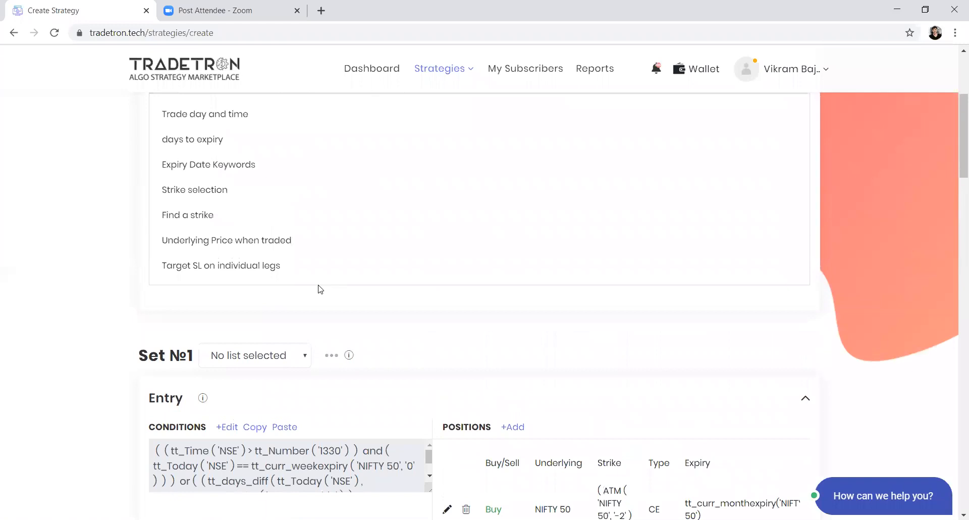
left_click_drag(183, 246, 299, 244)
left_click(304, 244)
scroll(493, 450, "down", 3)
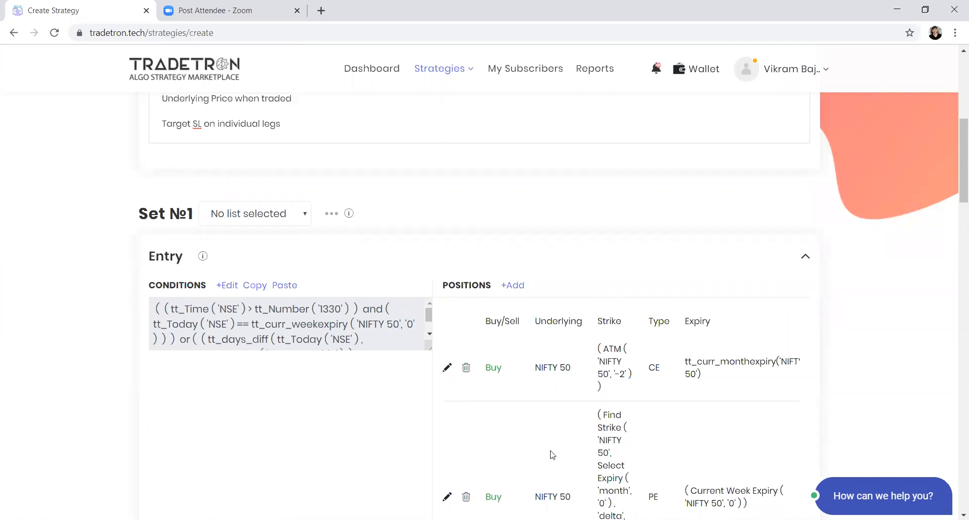
scroll(552, 454, "down", 2)
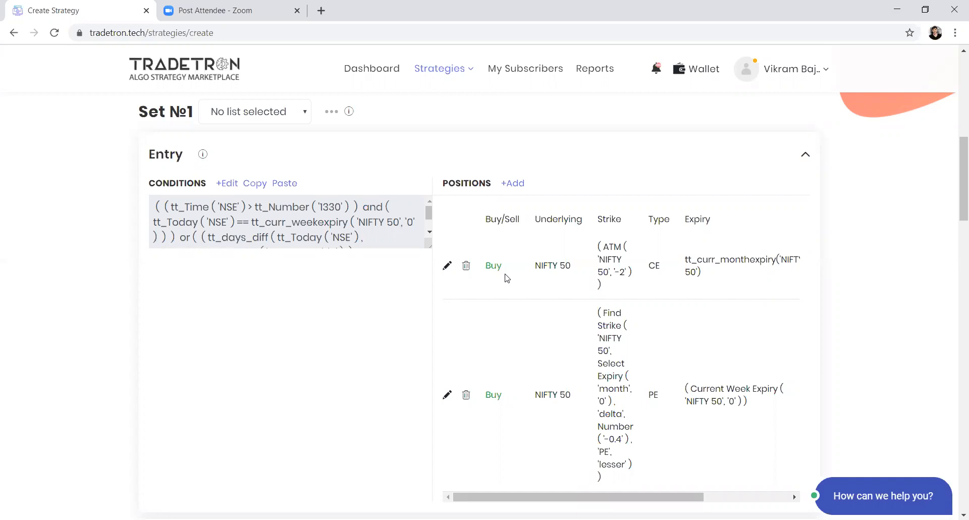
Step: Start a Repair Once condition and choose the LastRepairedUnderlyingPrice keyword for it
scroll(507, 277, "down", 5)
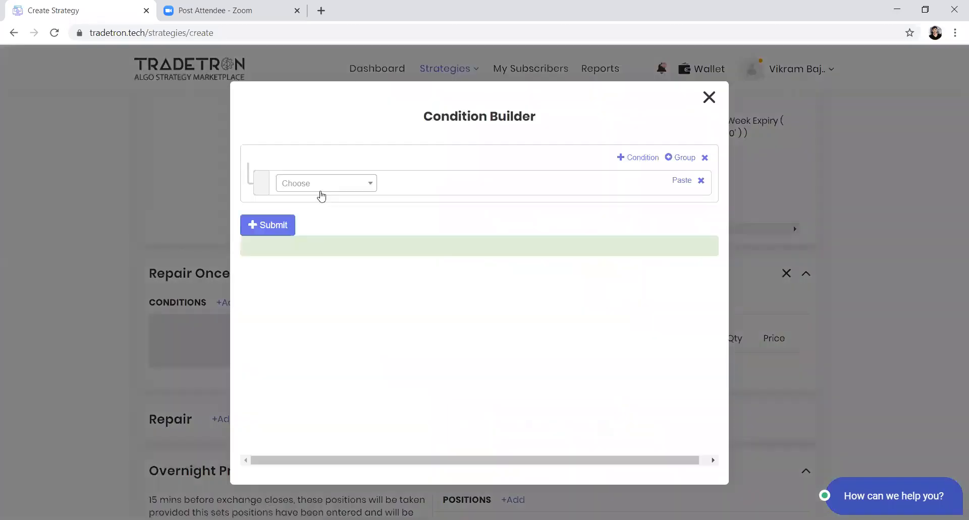
left_click(321, 192)
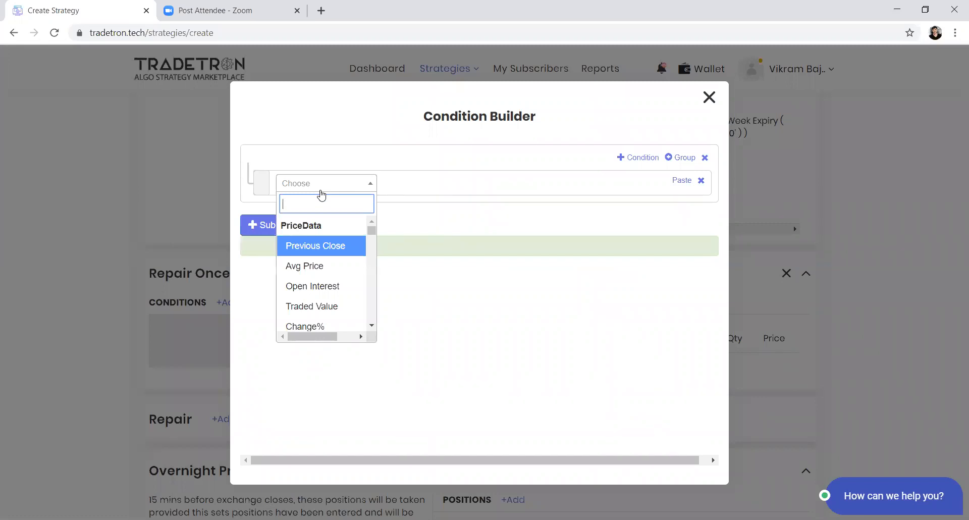
type("last")
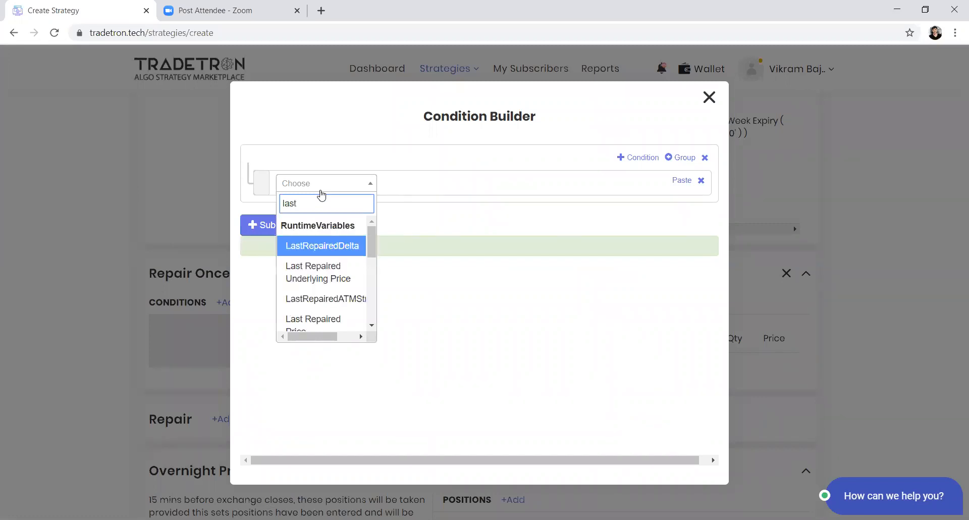
type("repa")
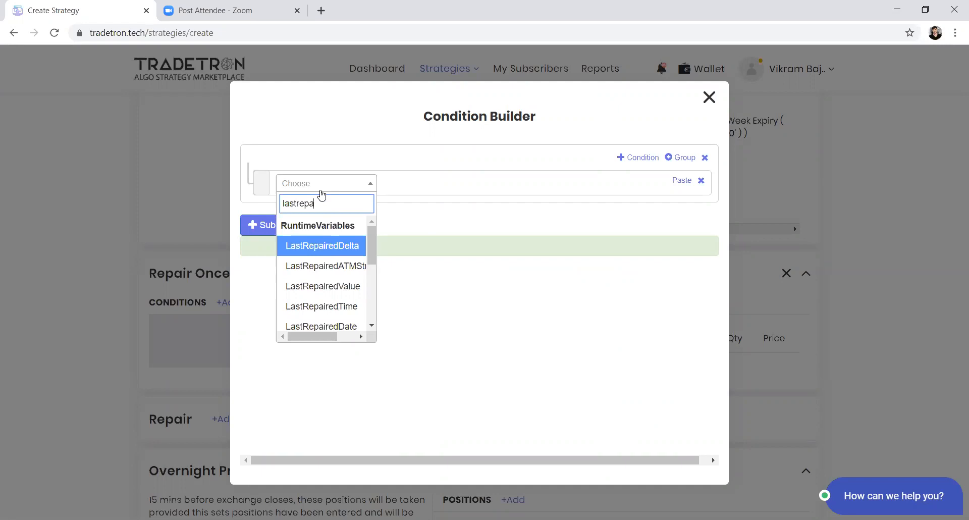
key("Down")
key("Down")
key("Down")
key("Down")
key("Down")
key("Down")
key("Down")
key("Down")
key("Down")
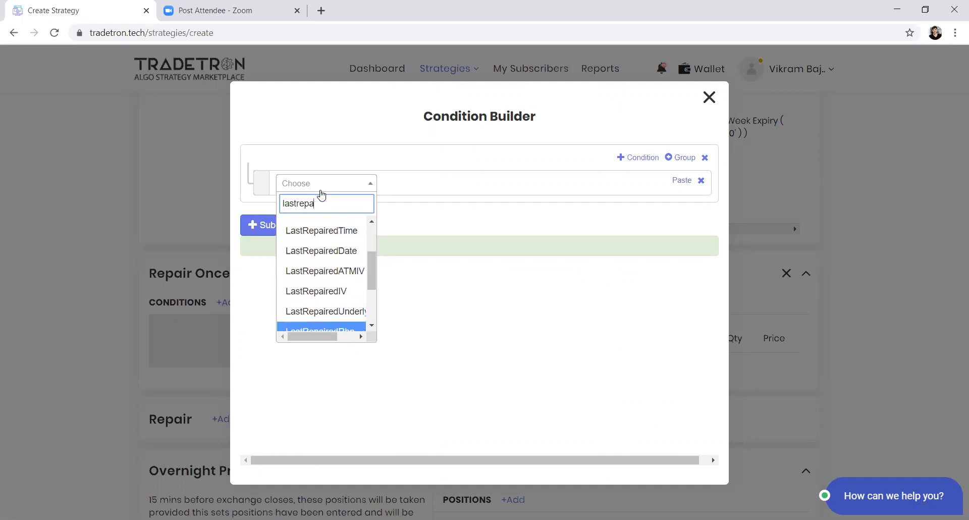
key("Up")
key("Up")
key("Return")
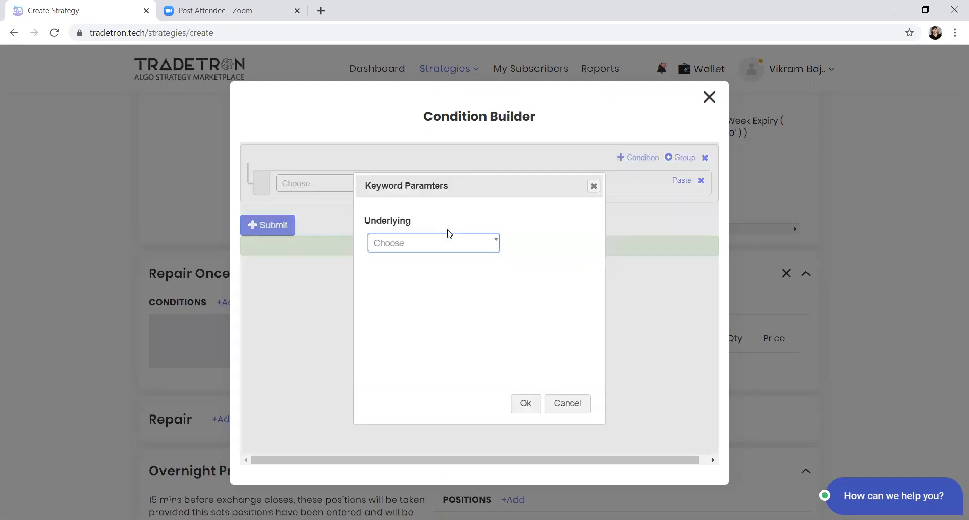
Step: Set LastRepairedUnderlyingPrice's Underlying to NIFTY 50 and accept the keyword parameters
left_click(447, 243)
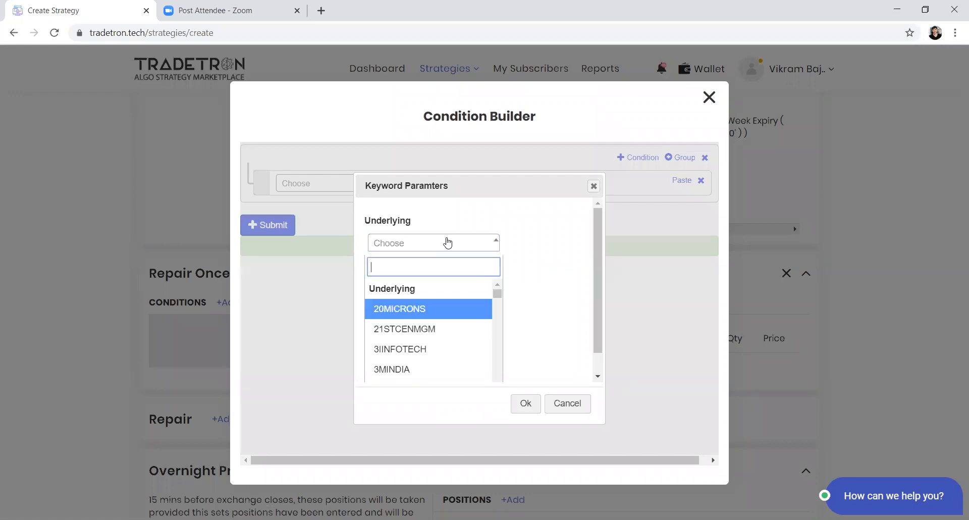
type("nifty")
key("Return")
key("Tab")
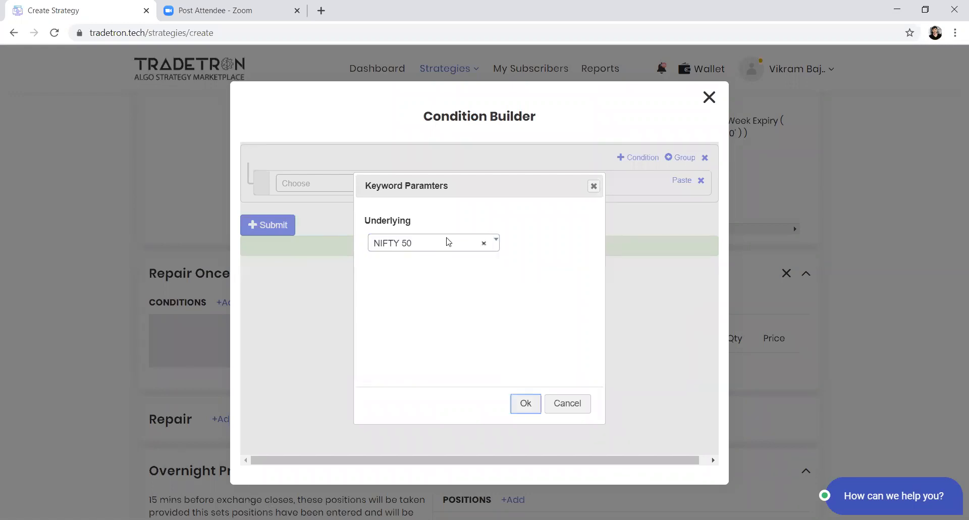
key("Return")
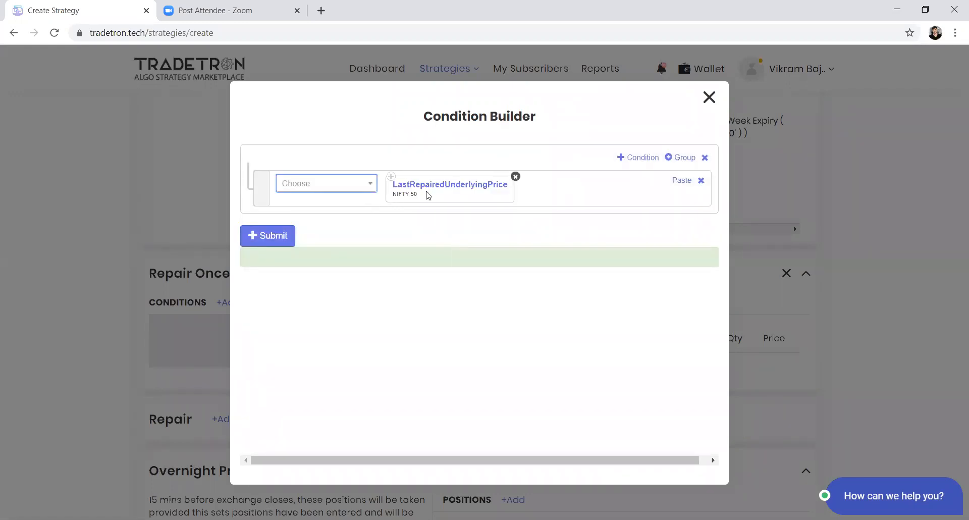
Step: Add the EntryUnderlyingPrice keyword to the Repair Once condition without choosing an underlying
left_click(357, 187)
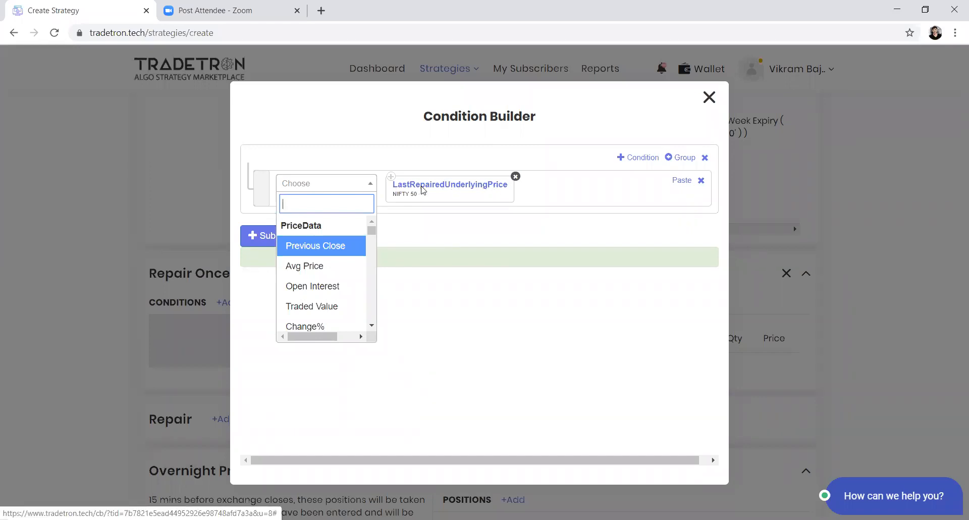
type("ent")
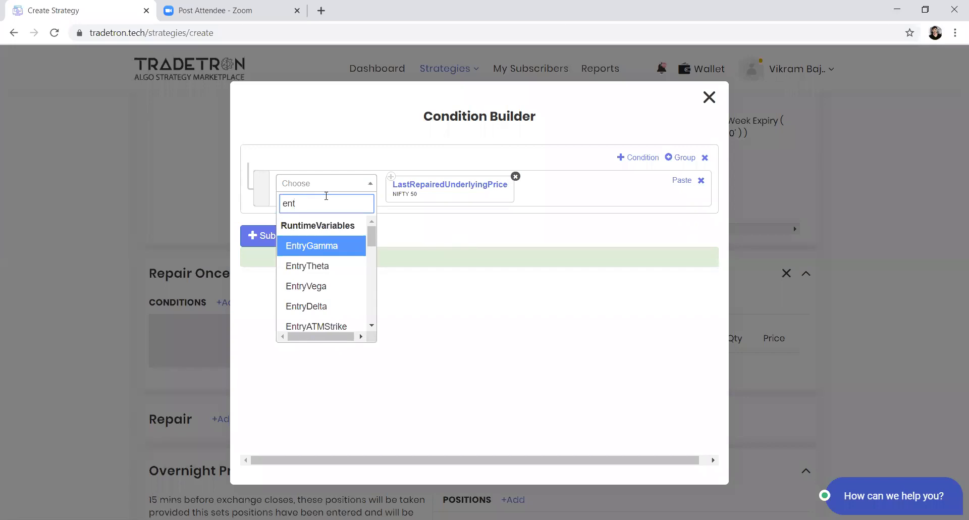
type("ryun")
key("Return")
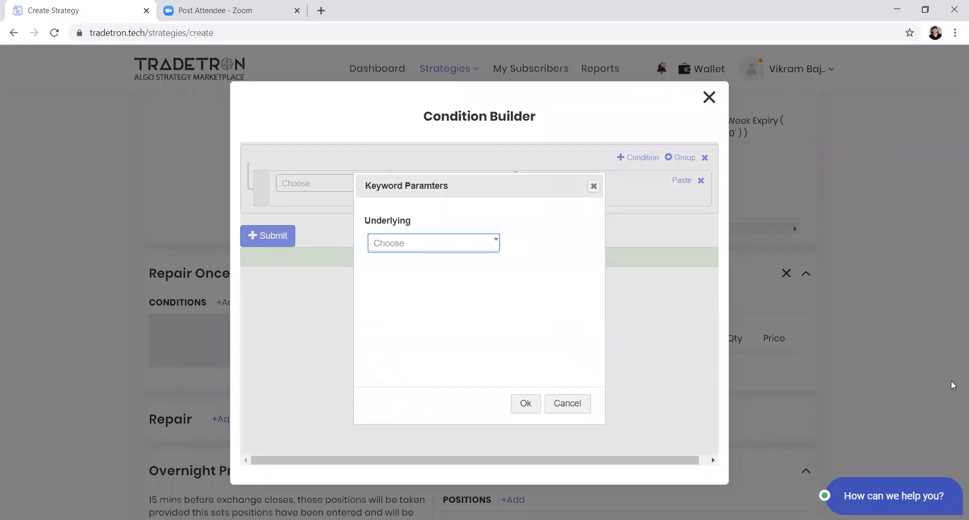
left_click(517, 404)
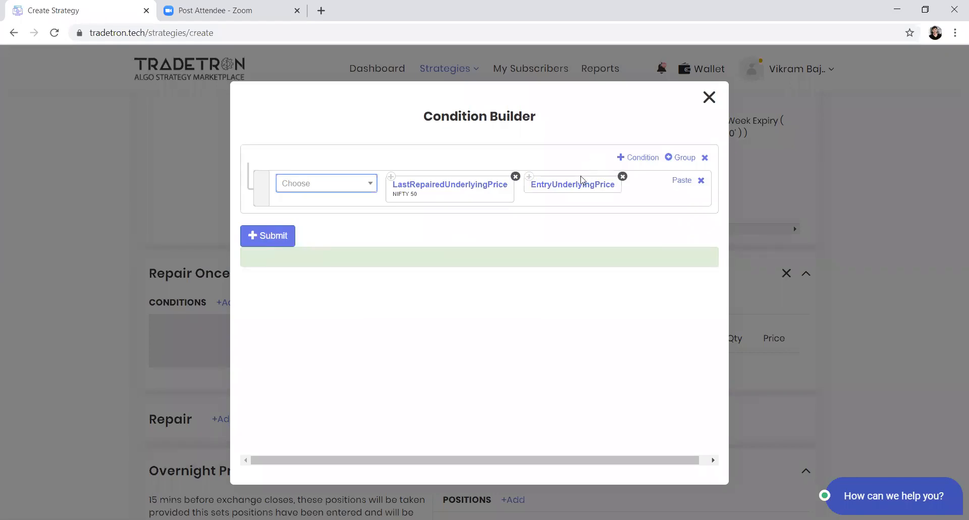
Step: Set EntryUnderlyingPrice's Underlying to NIFTY 50 and remove that keyword from the Repair Once condition
left_click(406, 188)
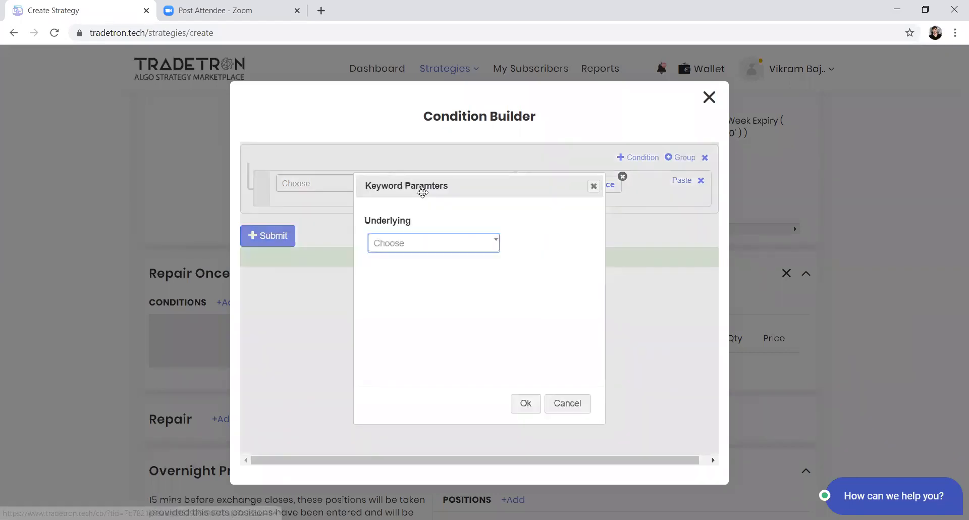
left_click(403, 242)
type("nifty")
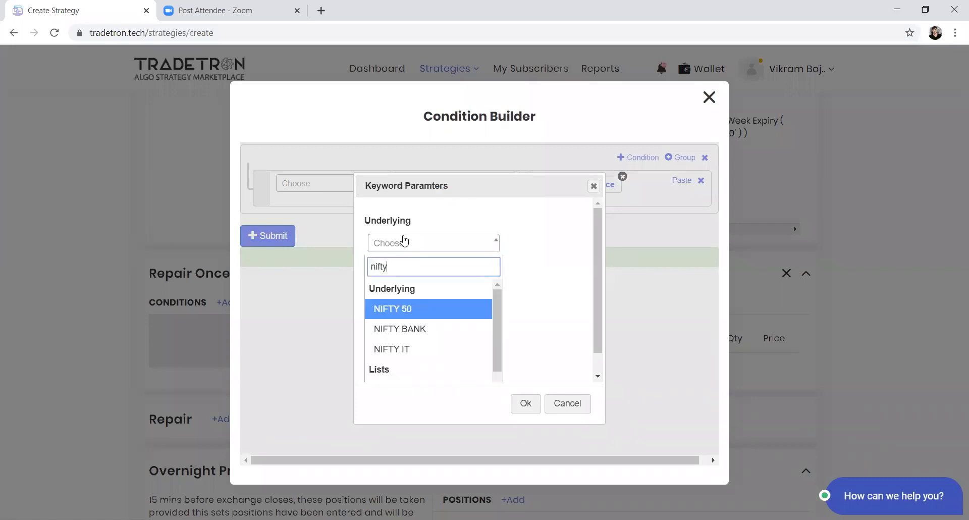
key("Return")
key("Tab")
key("Return")
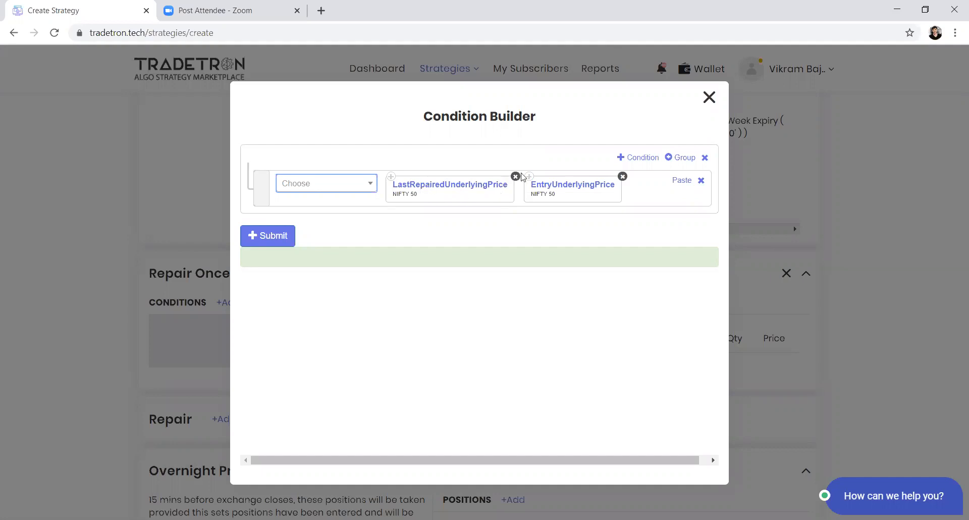
left_click(622, 176)
Step: Add the LTP keyword to the Repair Once condition, leaving its instrument unset
left_click(353, 184)
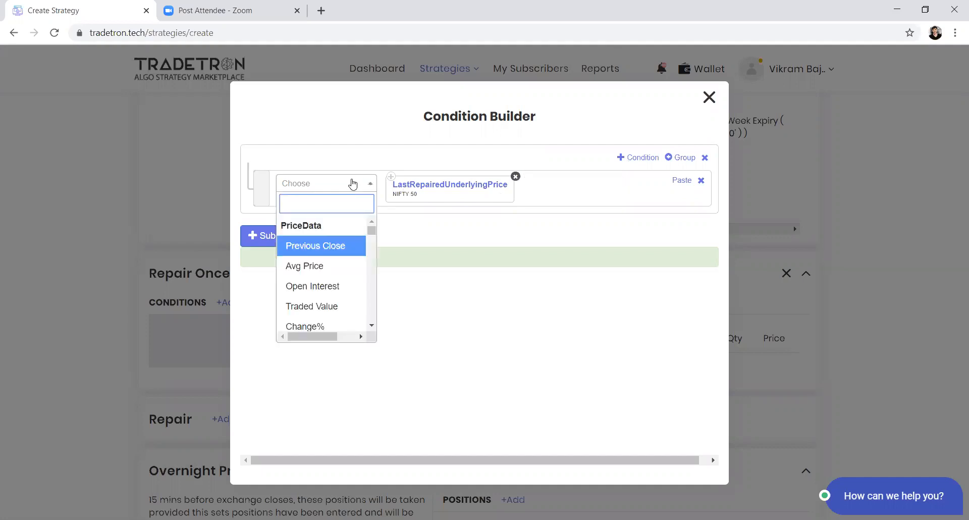
type("ltp")
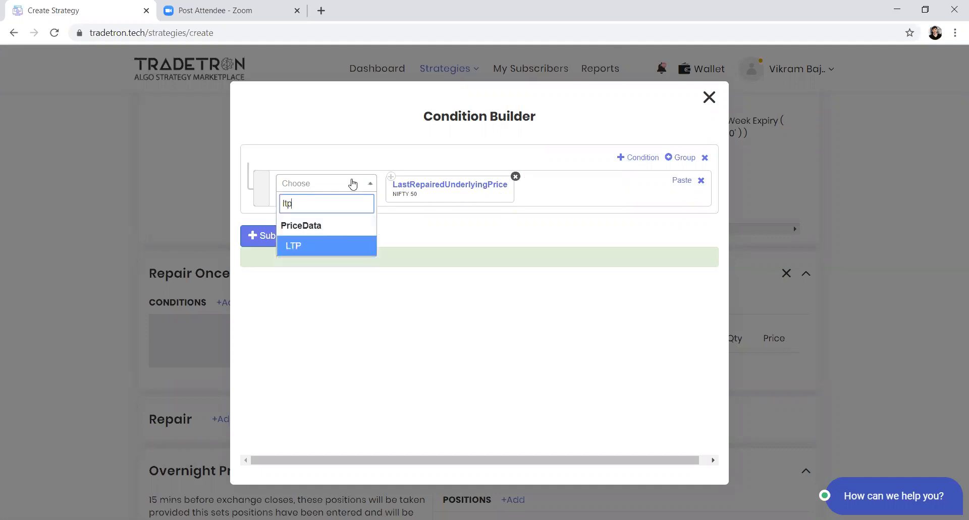
key("Return")
key("Tab")
key("Return")
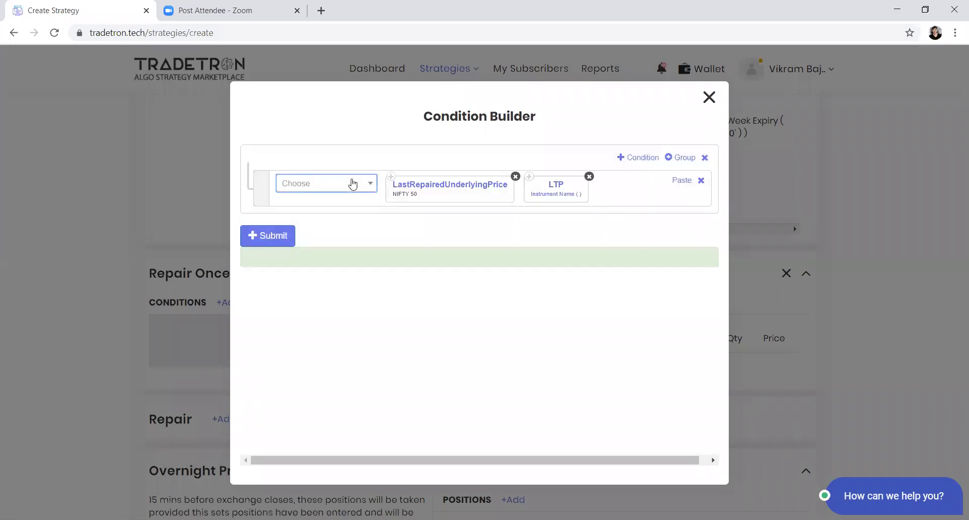
Step: Set the LTP keyword's instrument to NFO, NIFTY 50 and accept the parameters
left_click(537, 201)
left_click(323, 230)
type("nfo")
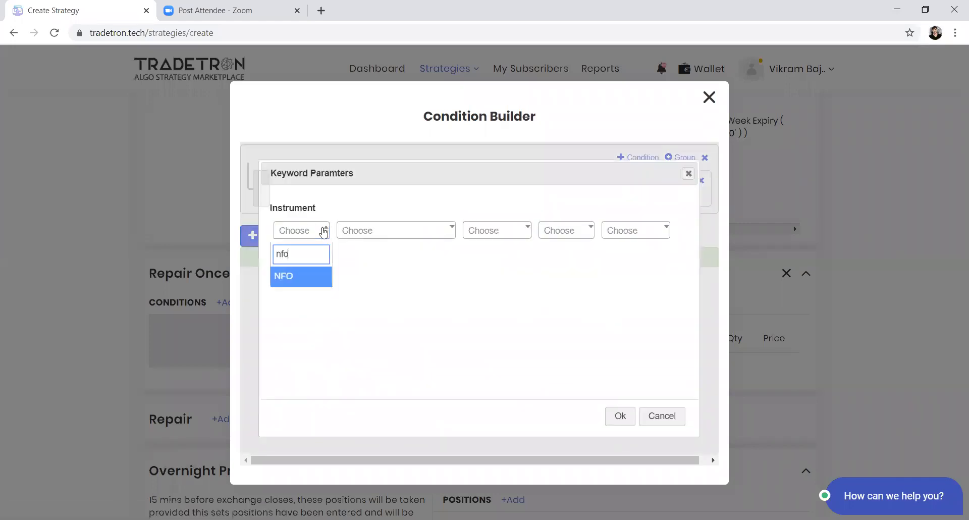
key("Return")
type("nifty")
key("Return")
key("Tab")
key("Tab")
key("Tab")
key("Return")
Step: Add a > operator and arrange the Repair Once condition as LTP > LastRepairedUnderlyingPrice
left_click_drag(535, 184, 400, 188)
left_click(329, 184)
type(">")
key("Return")
left_click_drag(650, 202, 537, 202)
Step: Append a + operator and a Number of 100 to the Repair Once condition and submit it
left_click(359, 199)
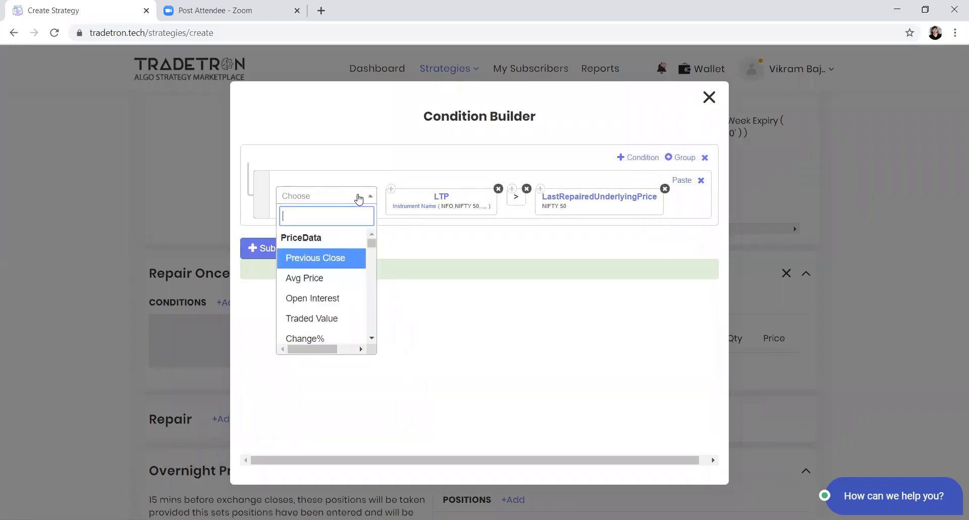
type("+")
key("Down")
key("Return")
left_click(359, 199)
type("number")
key("Return")
type("100")
key("Return")
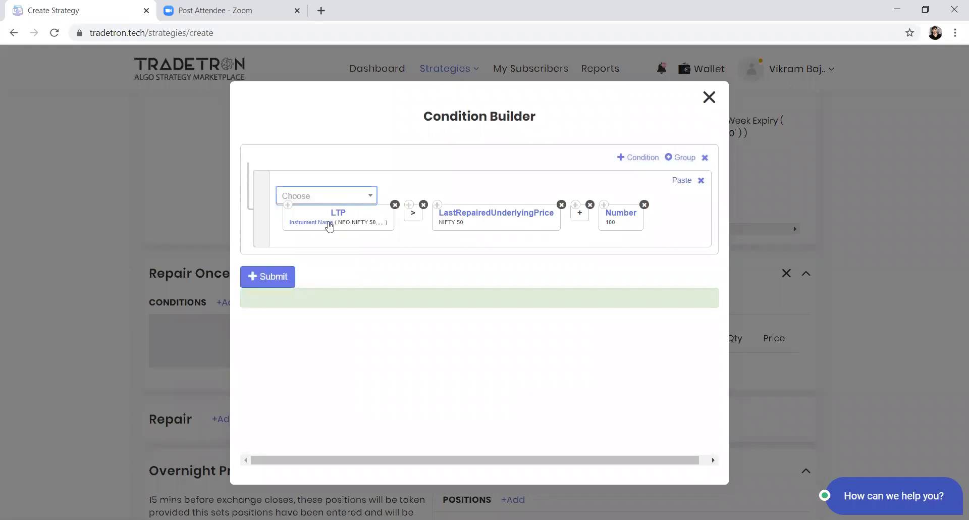
left_click(271, 284)
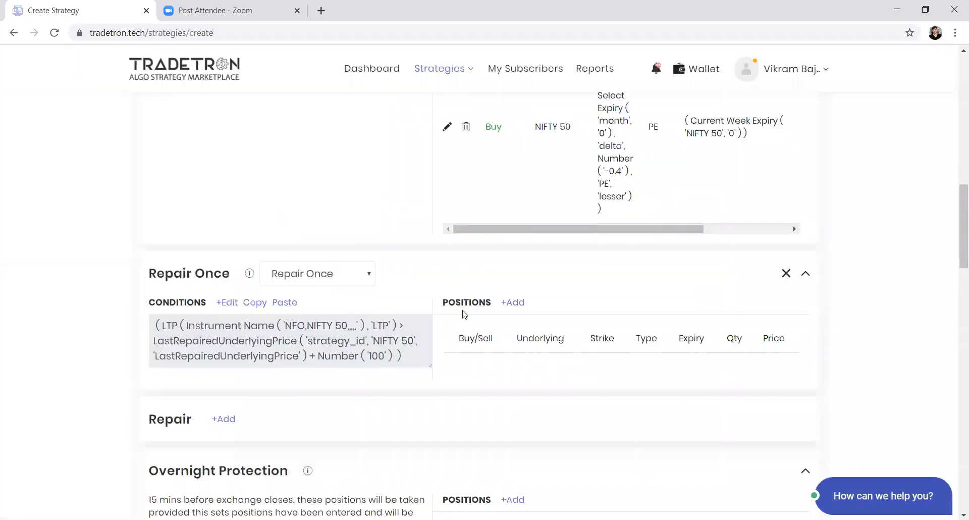
Step: Start a Repair Once buy position for NFO Futures with NIFTY 50 as the underlying
left_click(521, 302)
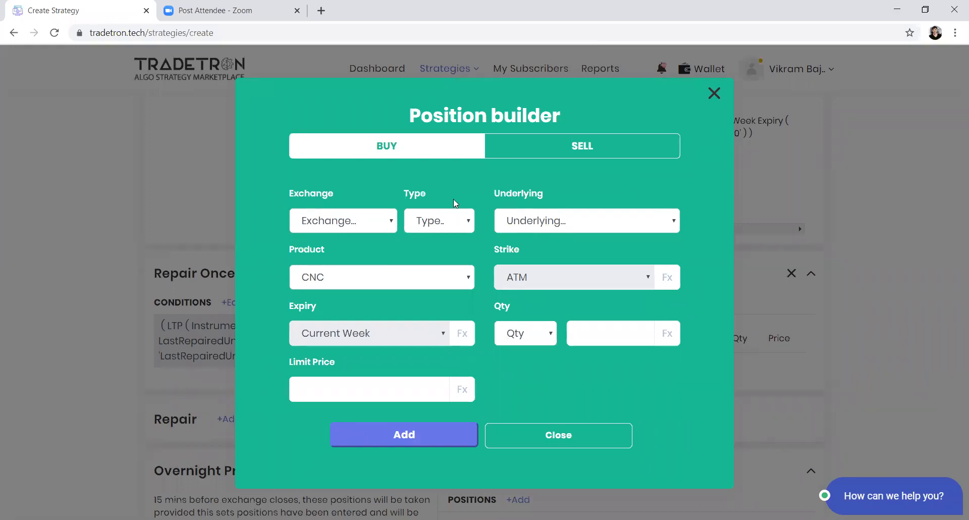
left_click(358, 222)
left_click(345, 298)
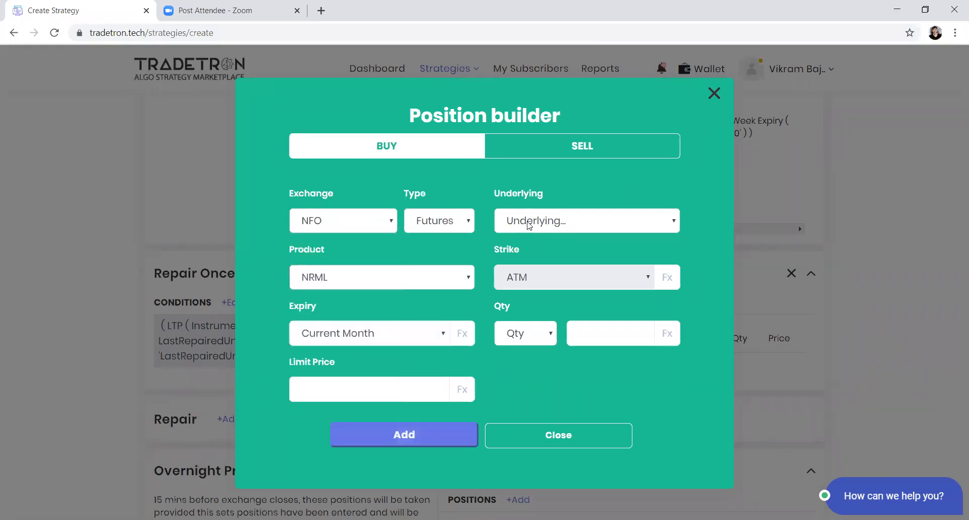
left_click(530, 224)
type("nifty")
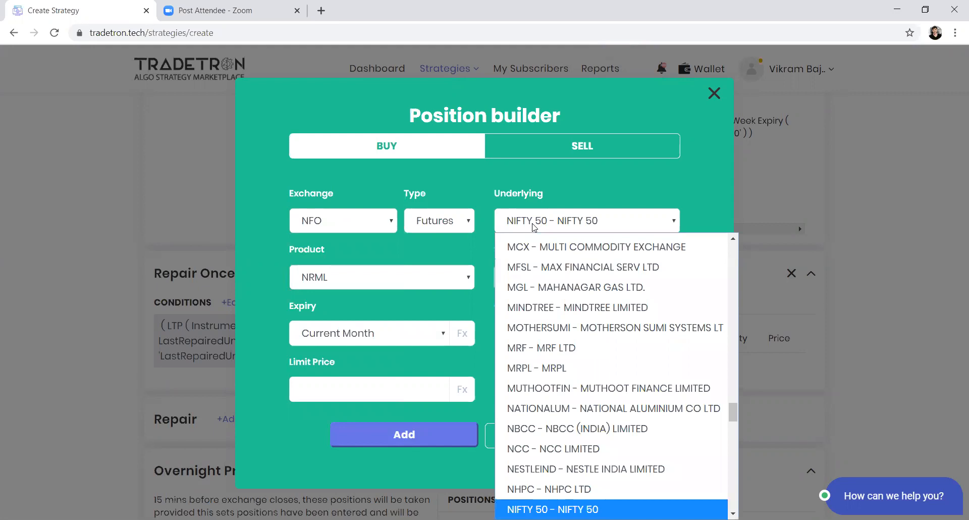
key("Return")
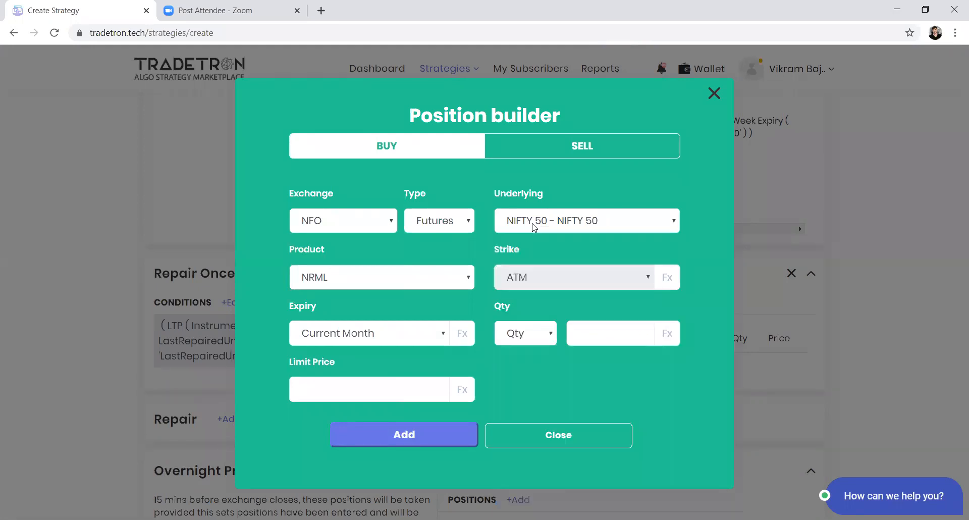
Step: Set the futures position's quantity to 1 lot, add it and close the position builder
left_click(536, 339)
left_click(523, 394)
left_click(610, 338)
type("1")
key("Return")
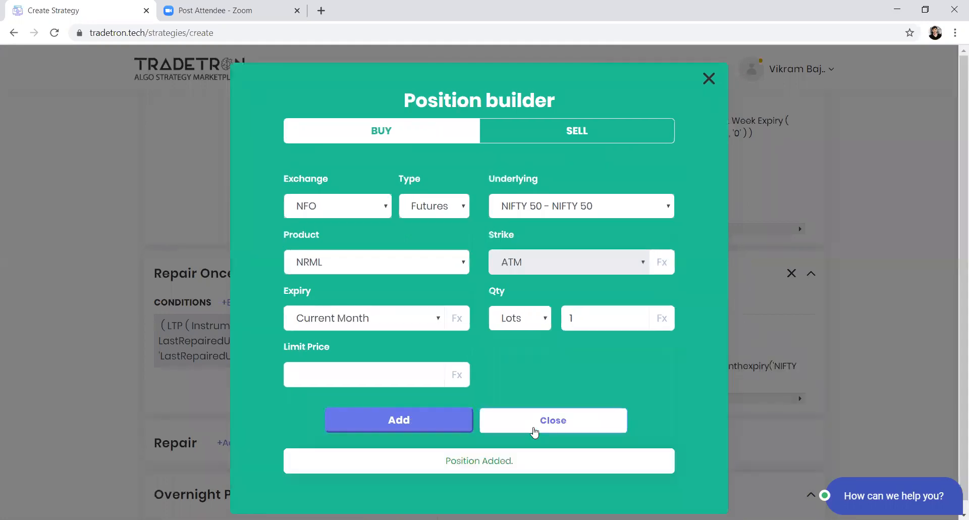
left_click(535, 430)
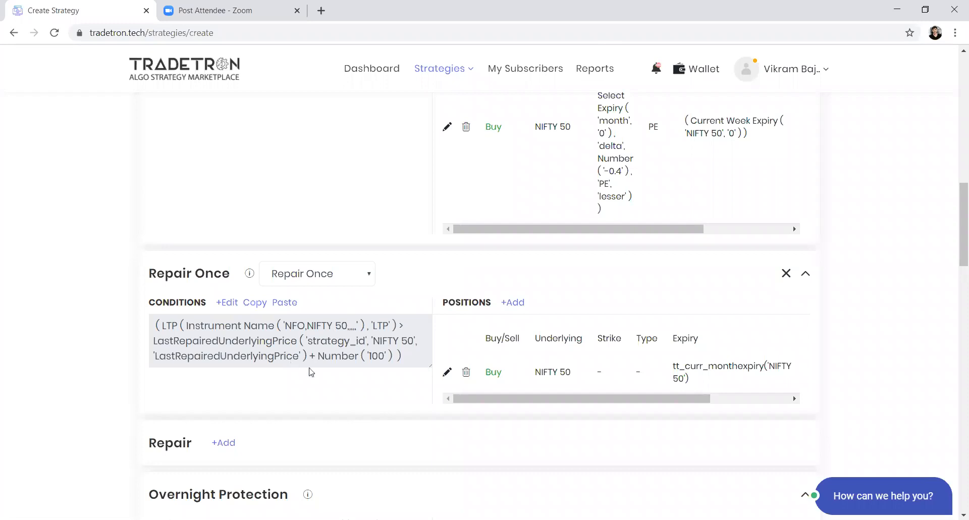
Step: Review the Repair Once condition without editing it, and switch the repair type to Repair Continuous
left_click(228, 302)
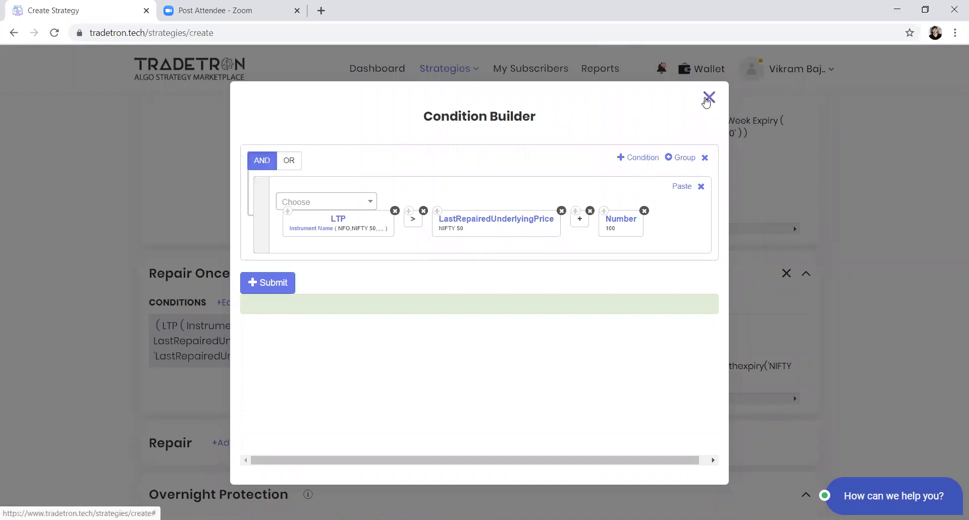
left_click(709, 97)
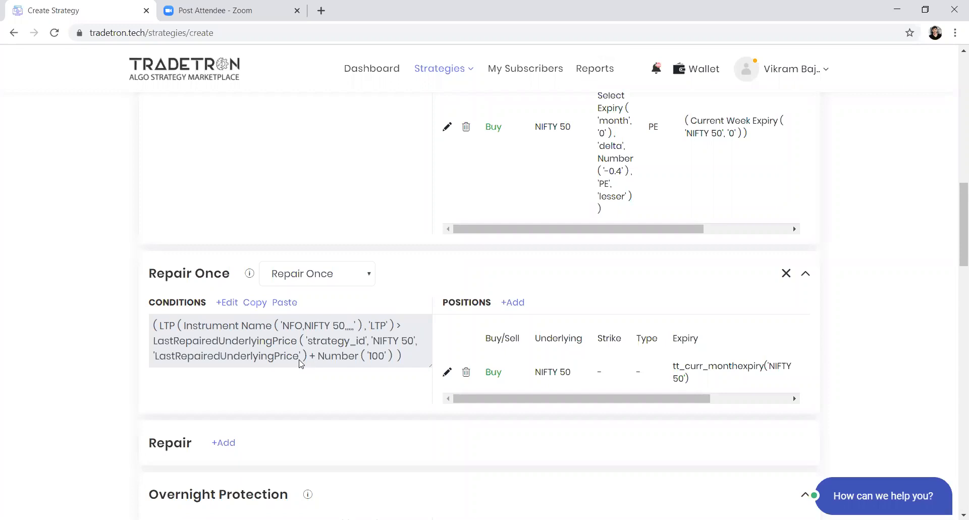
left_click(309, 277)
left_click(302, 317)
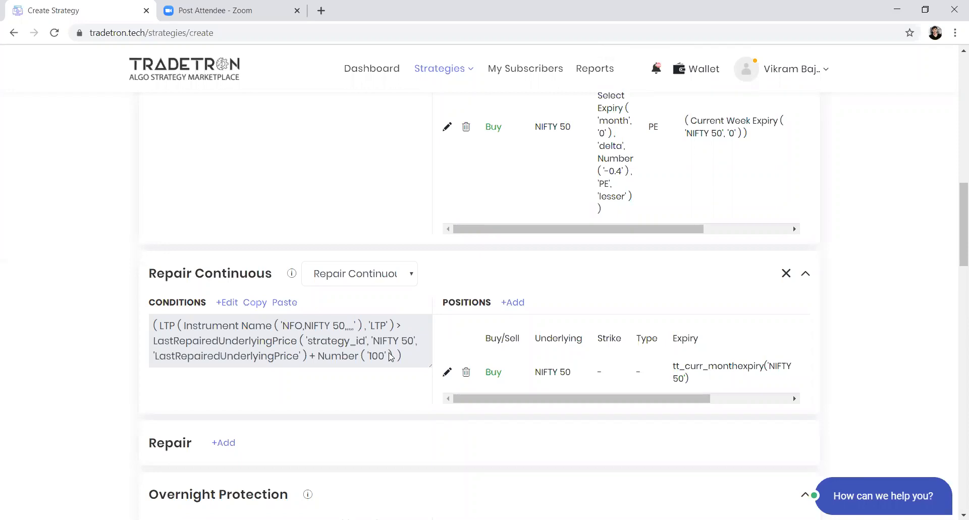
Step: Examine the "Target SL on individual legs" line in the description and the strikes of the two Entry positions
scroll(390, 356, "down", 4)
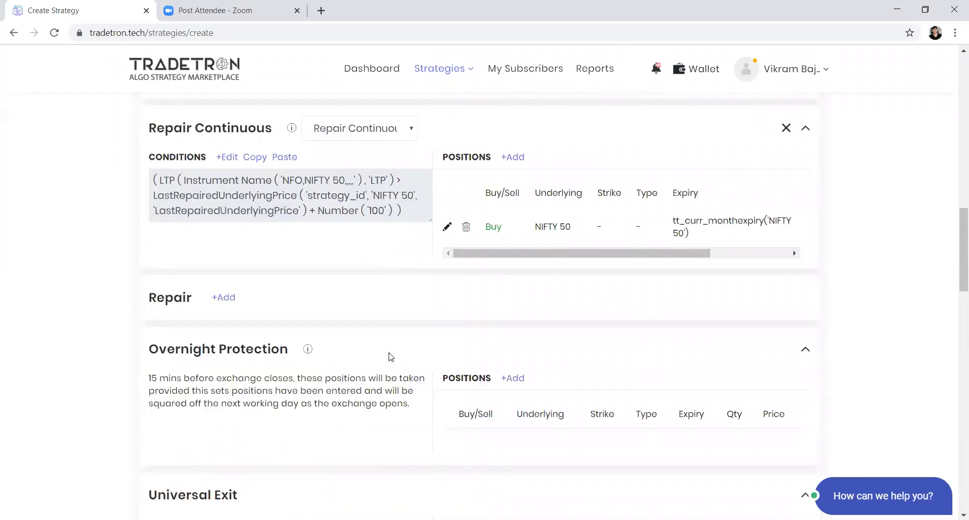
scroll(385, 358, "up", 15)
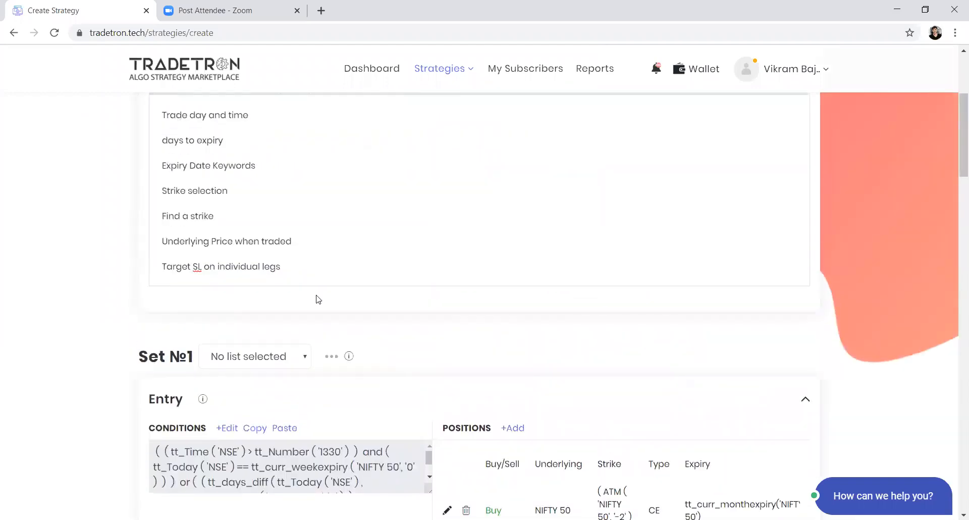
left_click_drag(305, 274, 171, 274)
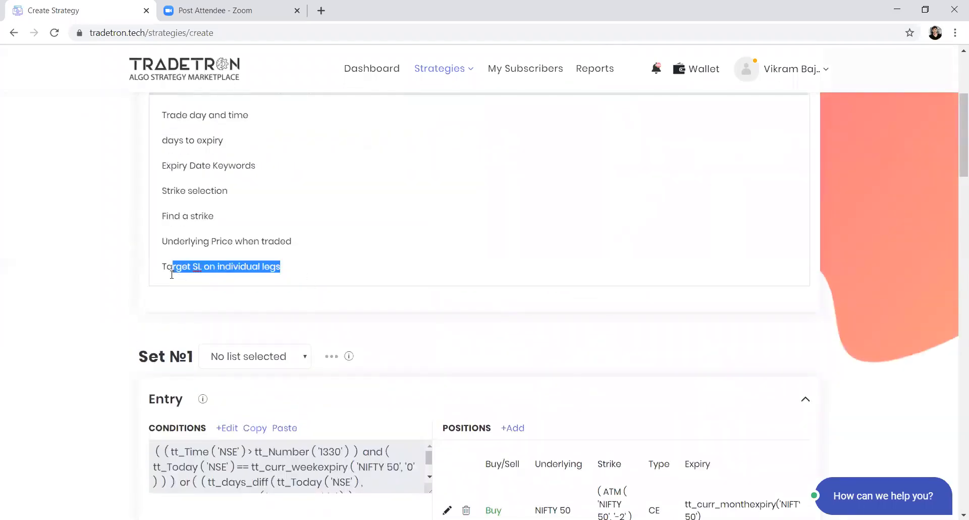
scroll(353, 283, "down", 4)
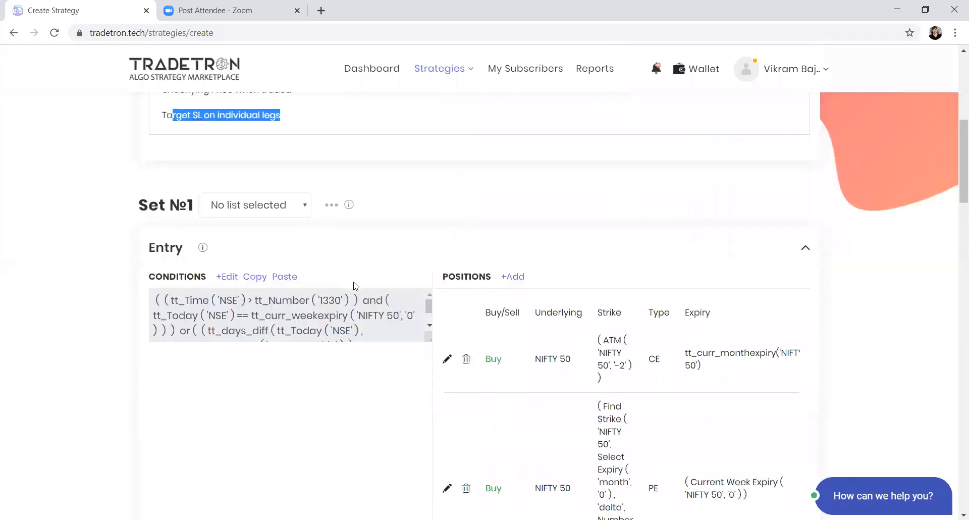
left_click_drag(662, 303, 554, 304)
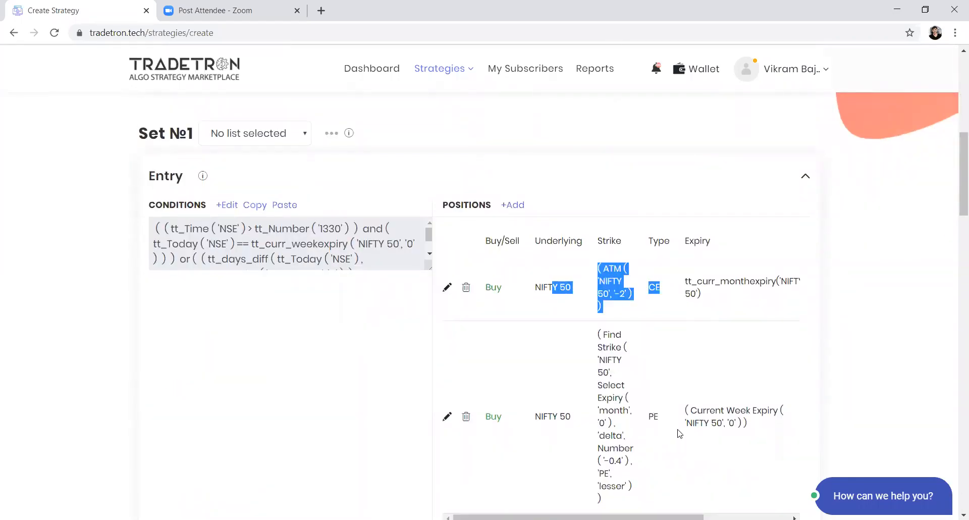
left_click_drag(680, 433, 563, 419)
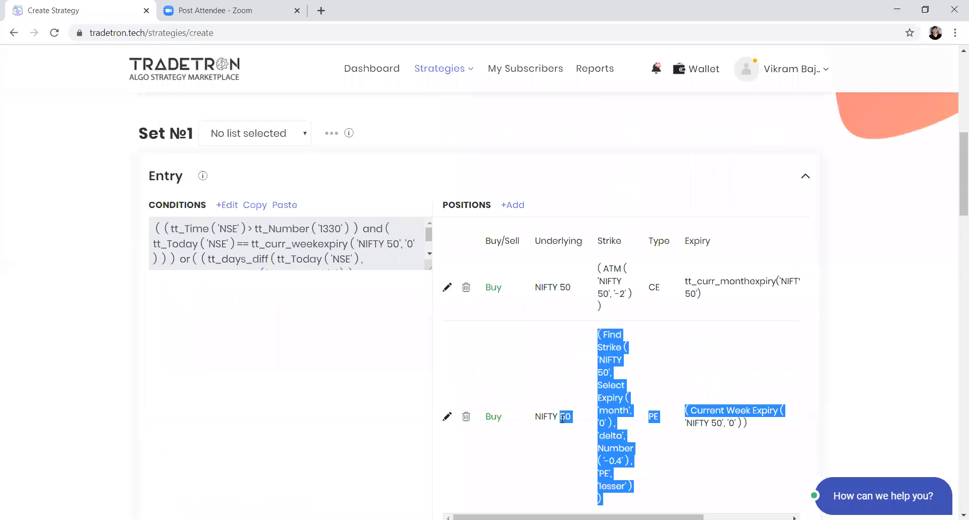
left_click(654, 311)
left_click_drag(645, 300, 550, 293)
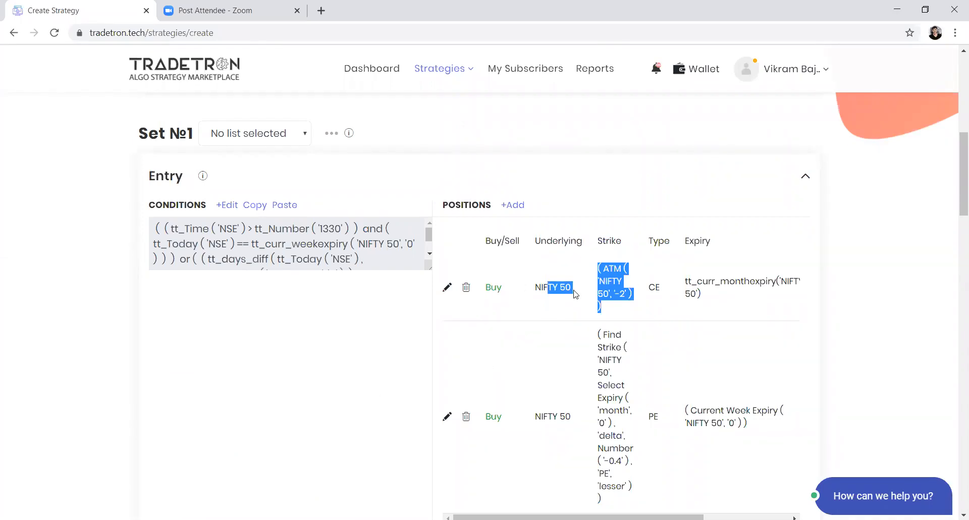
Step: Add a second repair block of type Repair Once and insert the Traded Instrument keyword in its condition
scroll(574, 293, "down", 1)
scroll(574, 294, "down", 12)
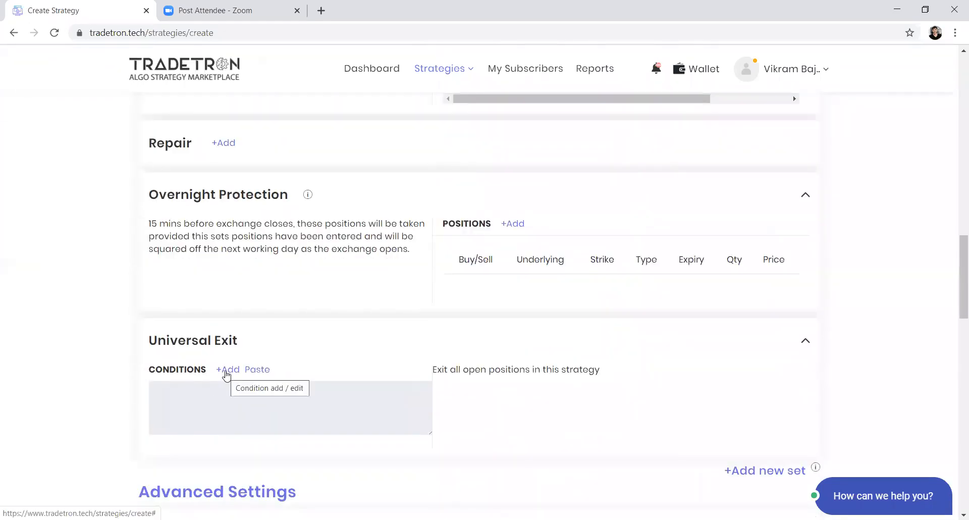
left_click(224, 144)
left_click(236, 173)
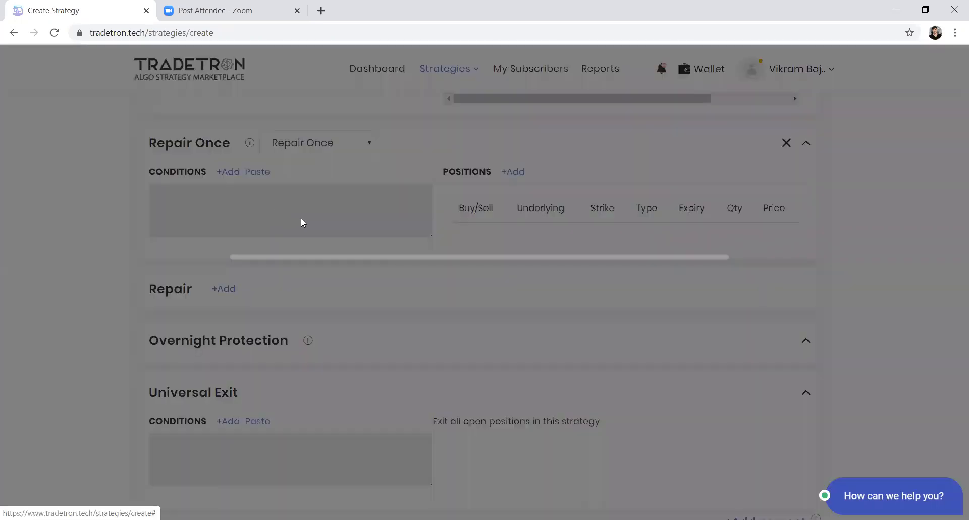
left_click(327, 183)
type("traded")
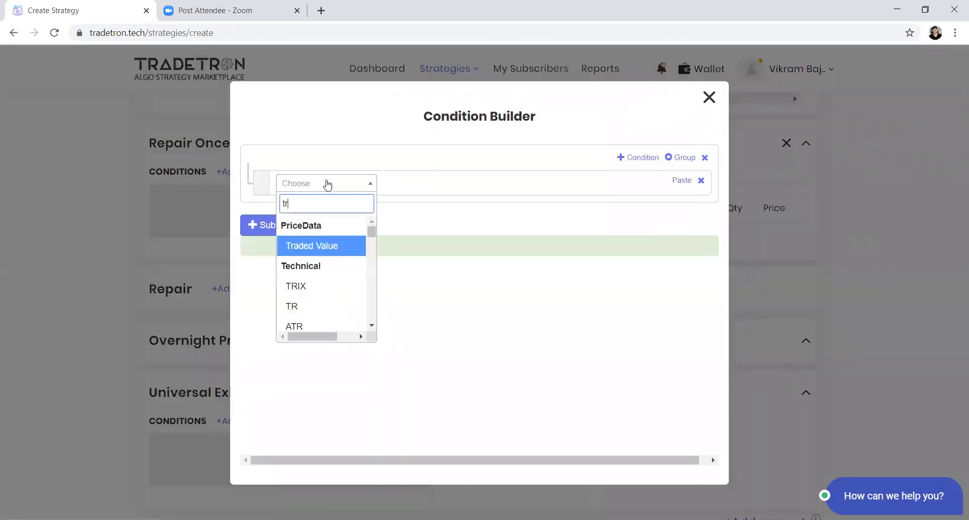
key("Down")
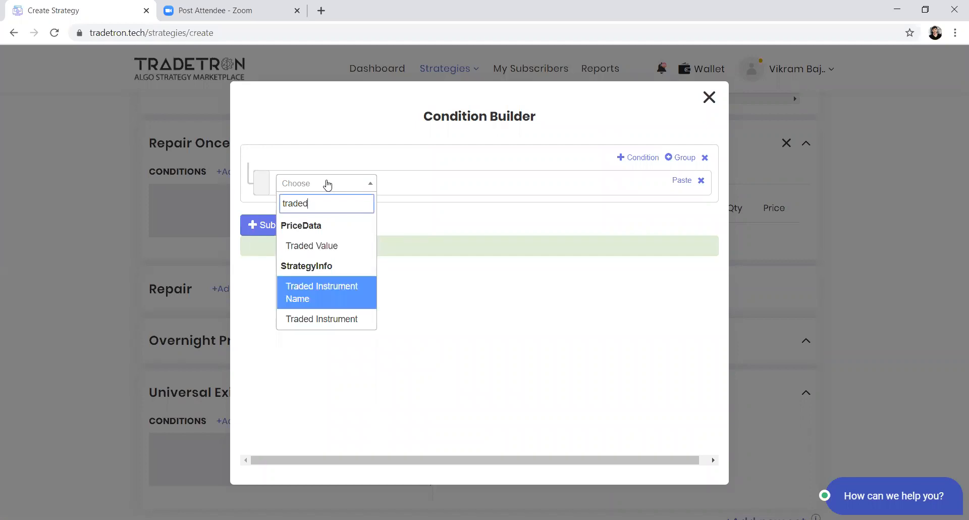
key("Down")
key("Return")
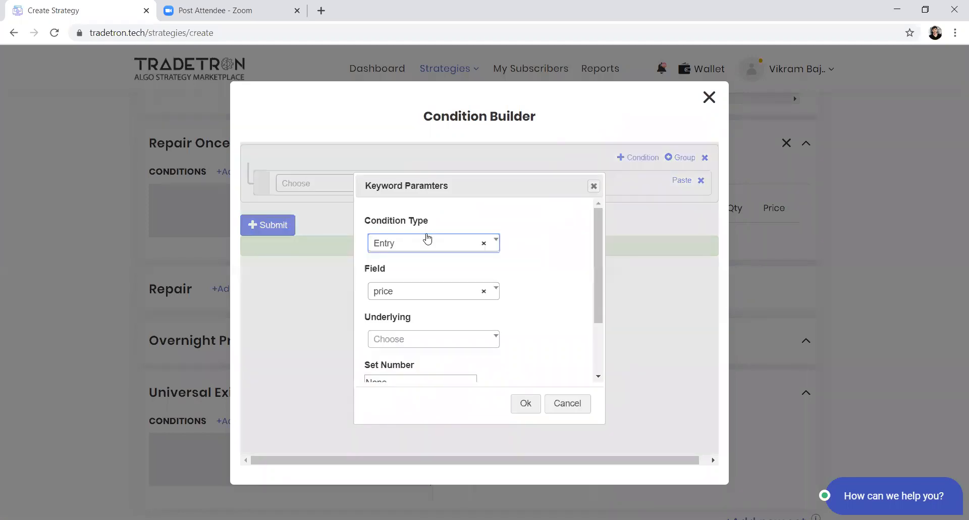
Step: Set the Traded Instrument keyword's Field to price and its Underlying to NIFTY 50
left_click(416, 291)
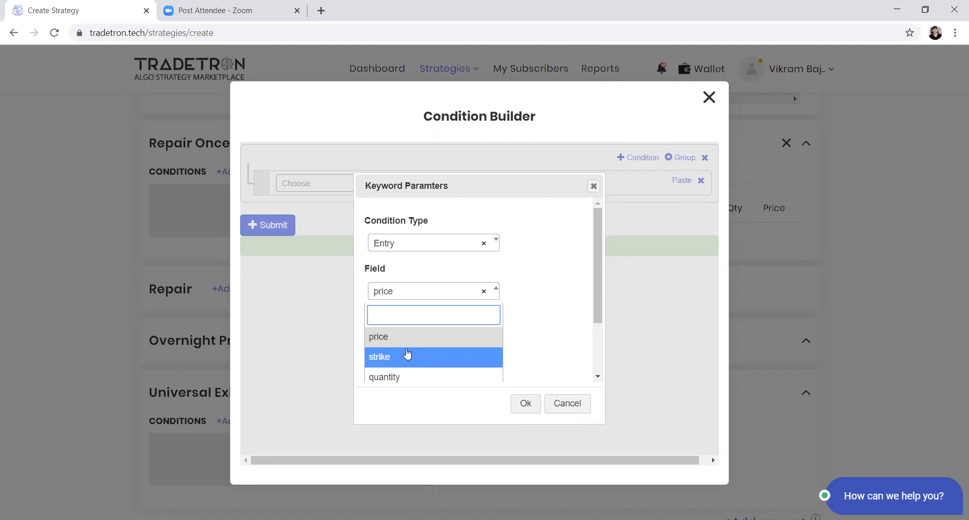
left_click(408, 347)
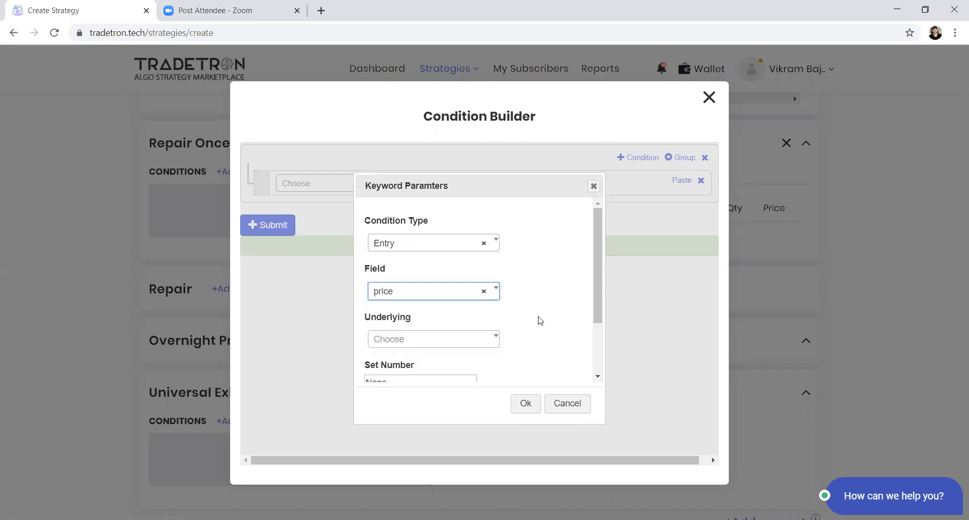
left_click(477, 339)
type("nifty")
key("Return")
key("Tab")
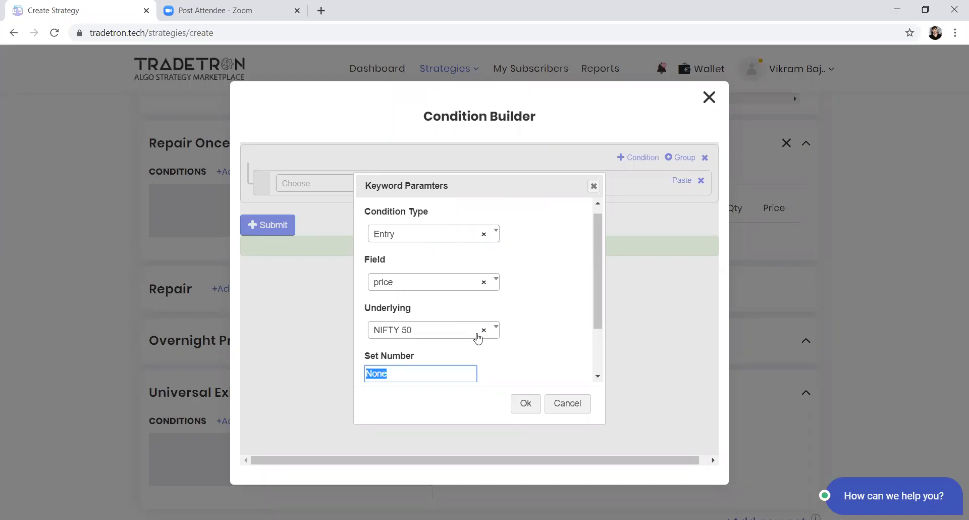
Step: Set the Traded Instrument's Set Number, Condition Number and Leg Number to 1 and accept the parameters
type("1")
key("Tab")
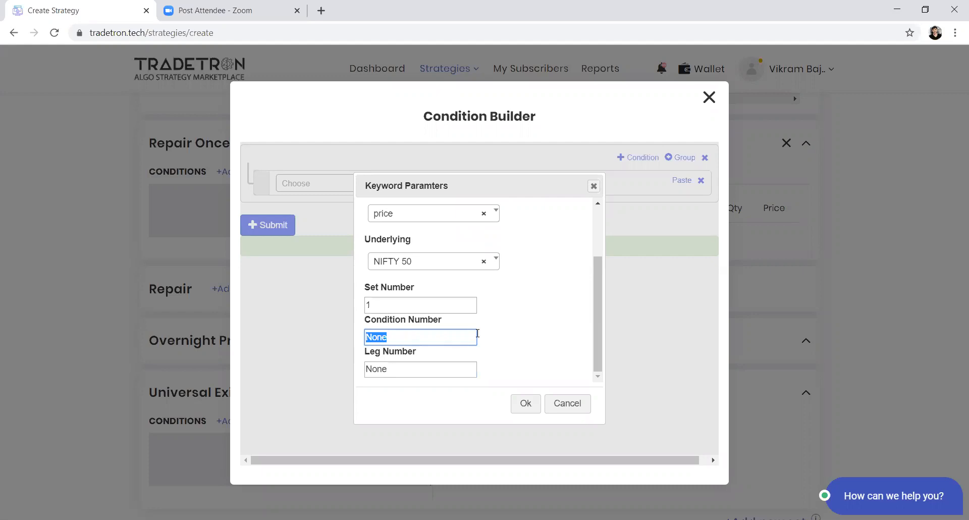
type("1")
left_click_drag(379, 342, 353, 342)
type("2")
key("BackSpace")
type("1")
left_click(415, 373)
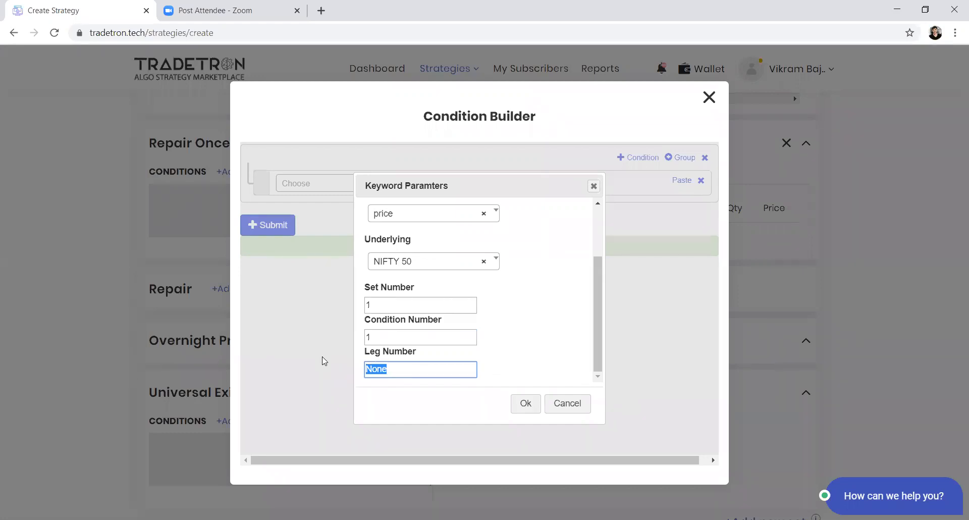
type("1")
left_click(529, 406)
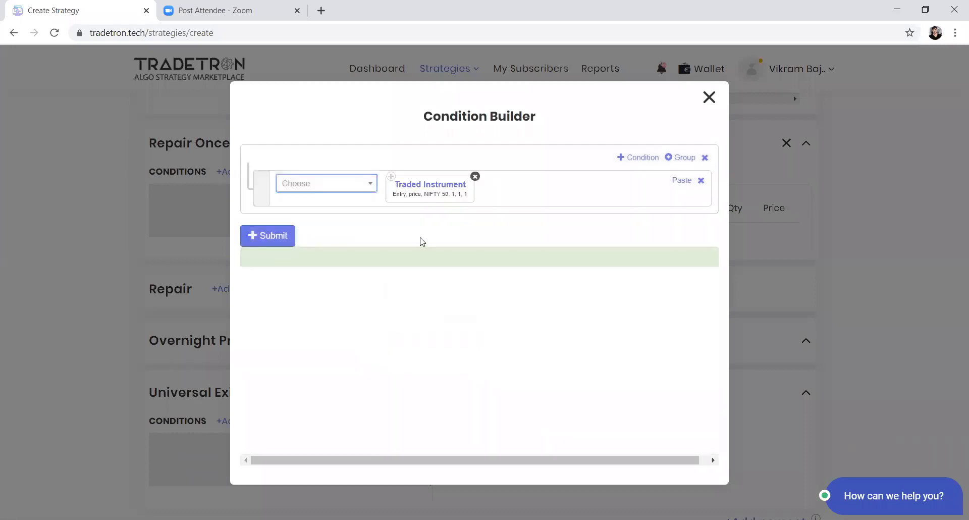
Step: Change the Traded Instrument keyword's Leg Number to 2 and accept the parameters
left_click(427, 191)
scroll(413, 373, "down", 2)
double_click(368, 370)
type("2")
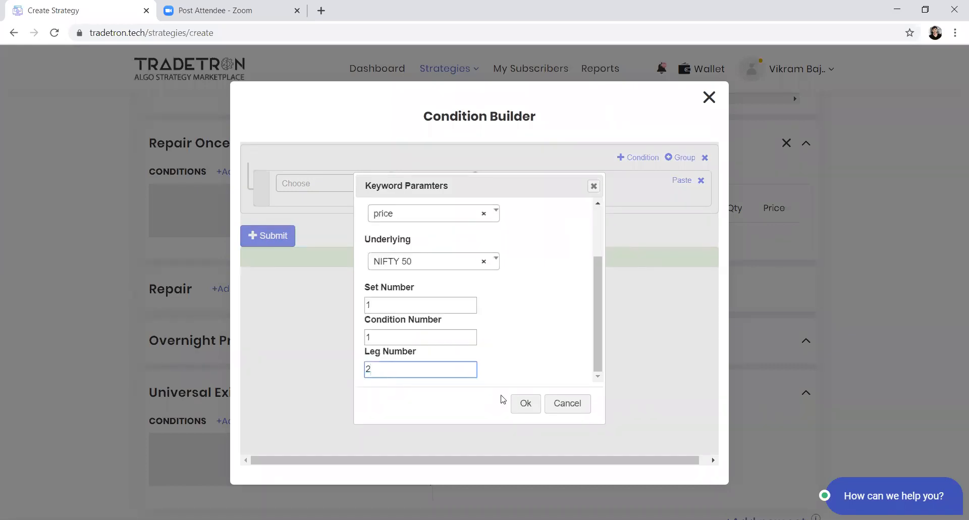
left_click(524, 403)
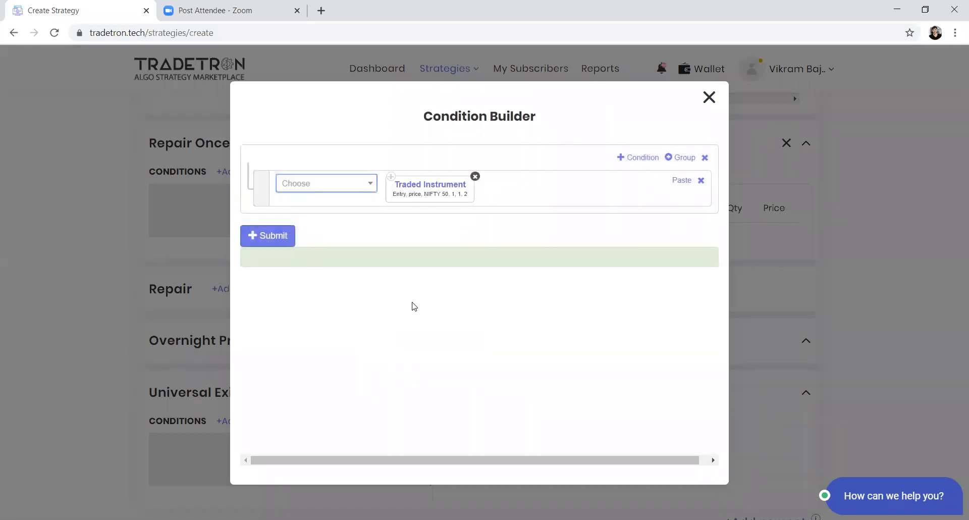
Step: Append a + operator and a Number of 20 after the Traded Instrument keyword
left_click(317, 190)
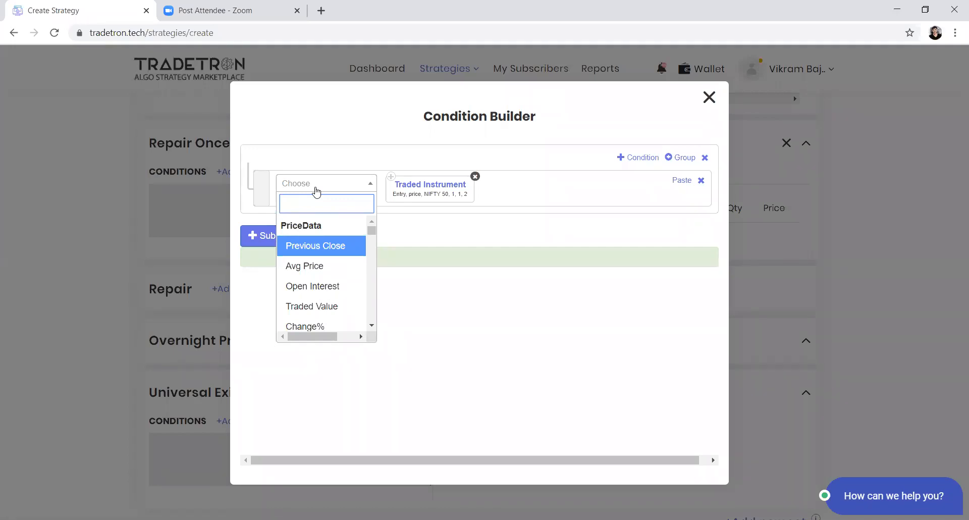
type("+")
key("Down")
key("Return")
left_click(316, 191)
type("number")
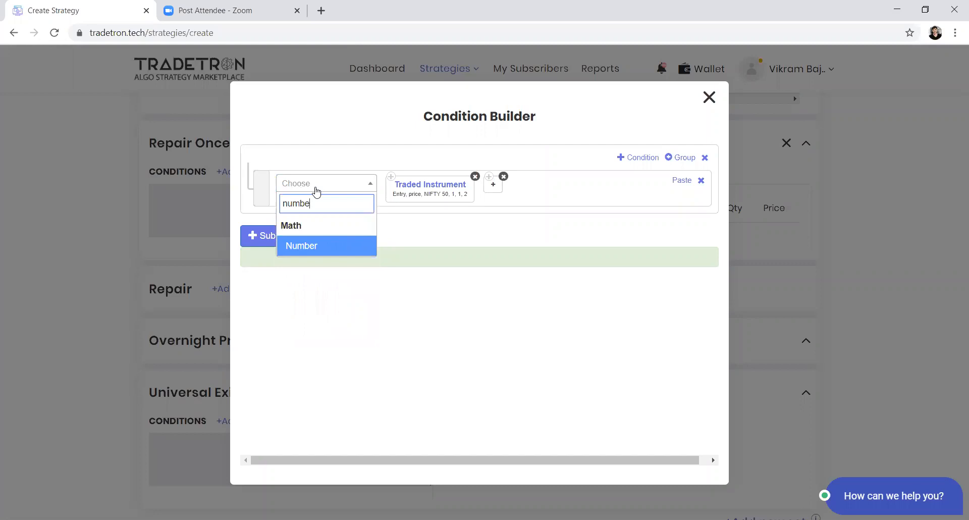
key("Return")
type("2")
key("Return")
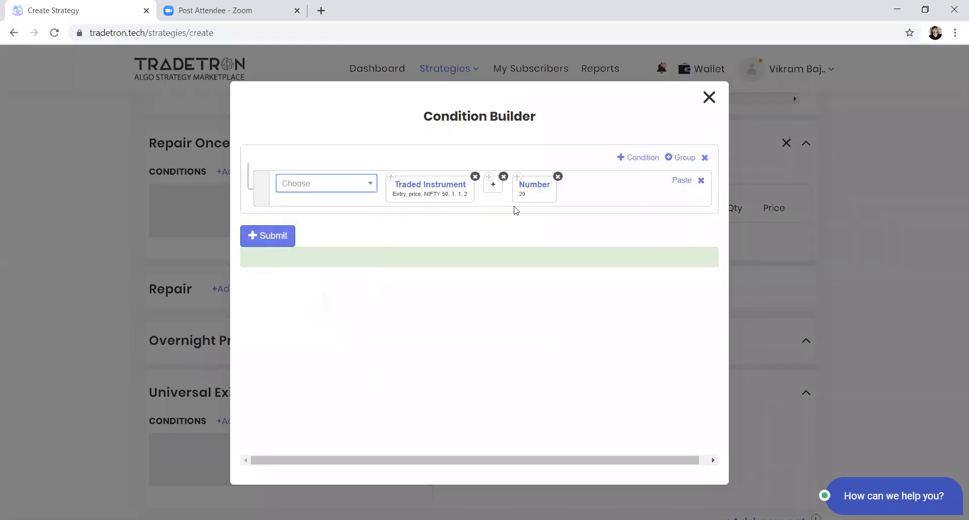
Step: Append an LTP keyword to the condition with Traded Instrument Name as its Instrument
left_click(318, 190)
type("ltp")
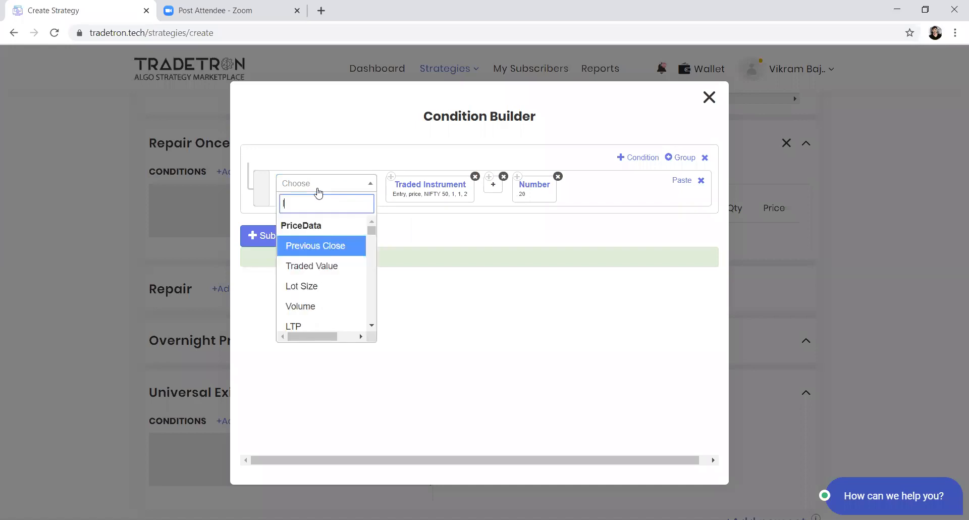
key("Return")
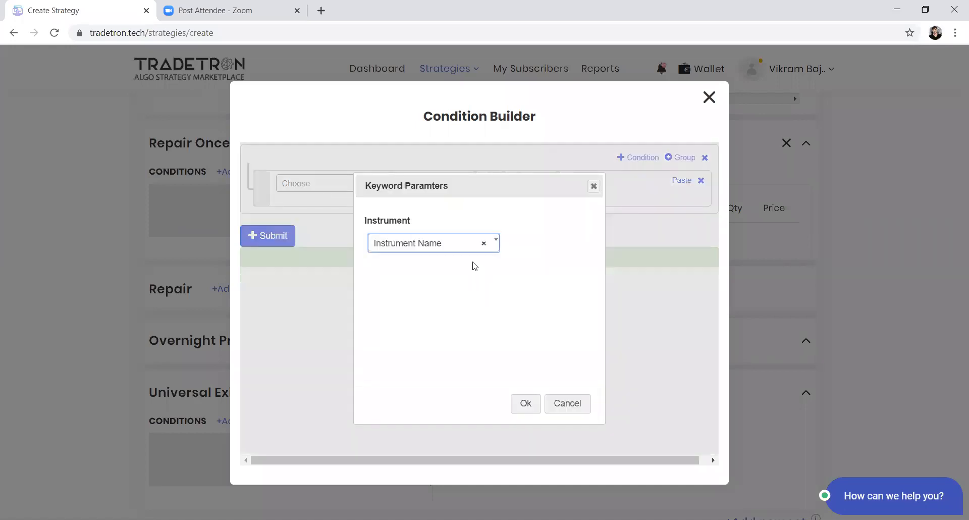
left_click(459, 247)
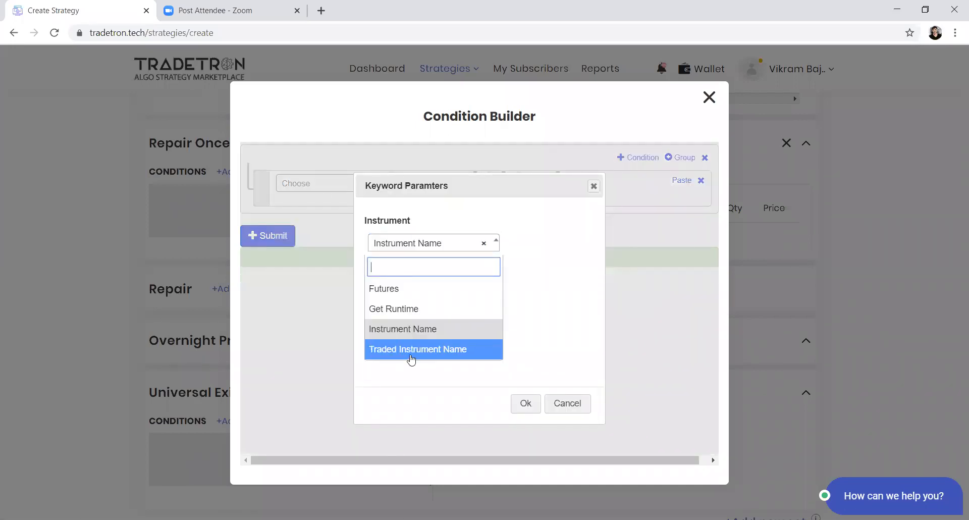
left_click(411, 353)
left_click(522, 403)
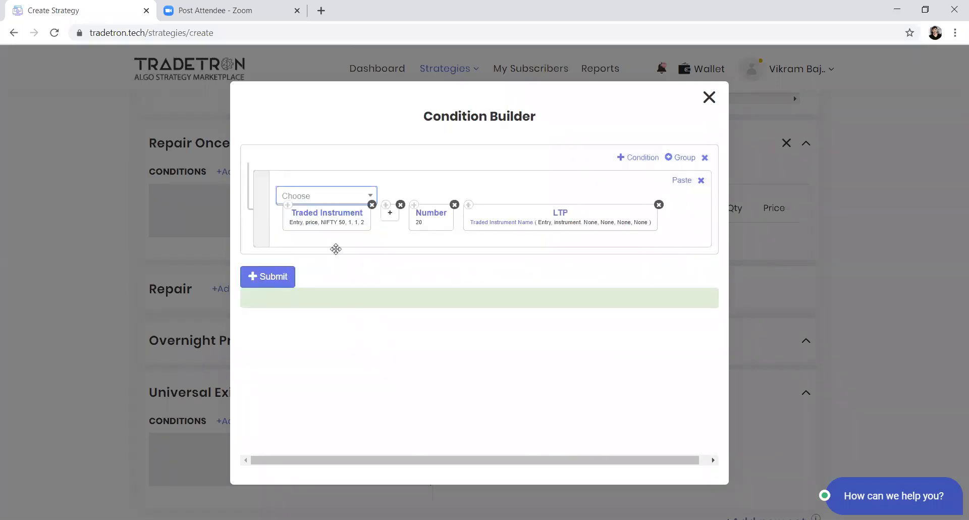
Step: Set the Underlying of the LTP keyword's Traded Instrument Name to NIFTY 50, keeping instrument as its Field
left_click(524, 226)
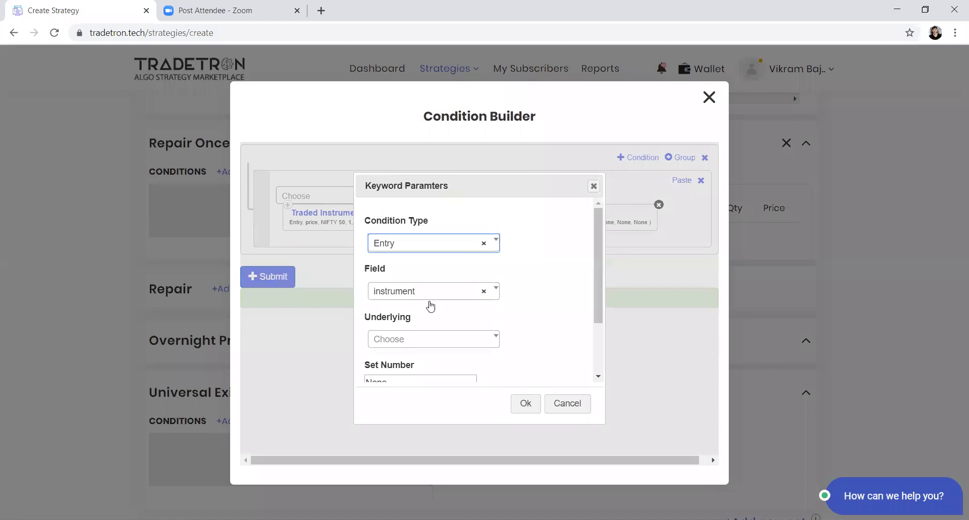
left_click(429, 298)
left_click(417, 345)
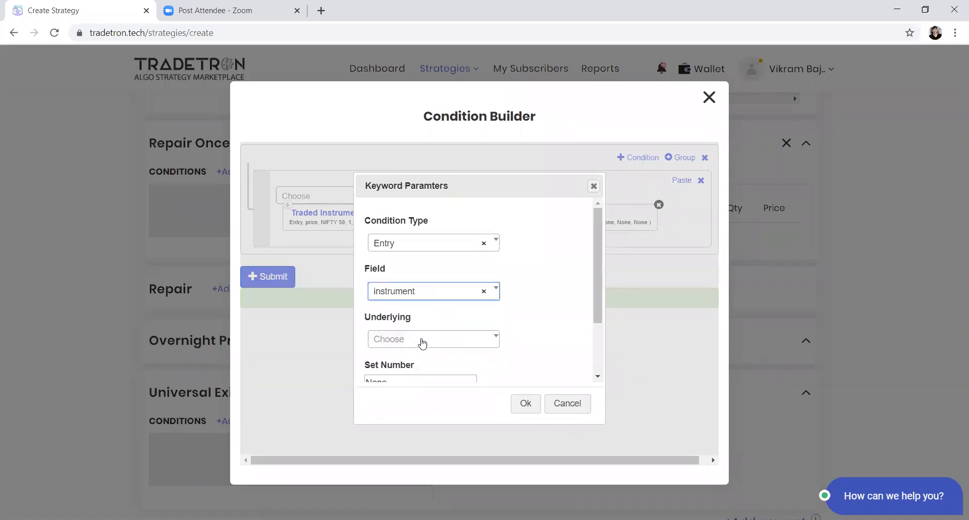
left_click(427, 344)
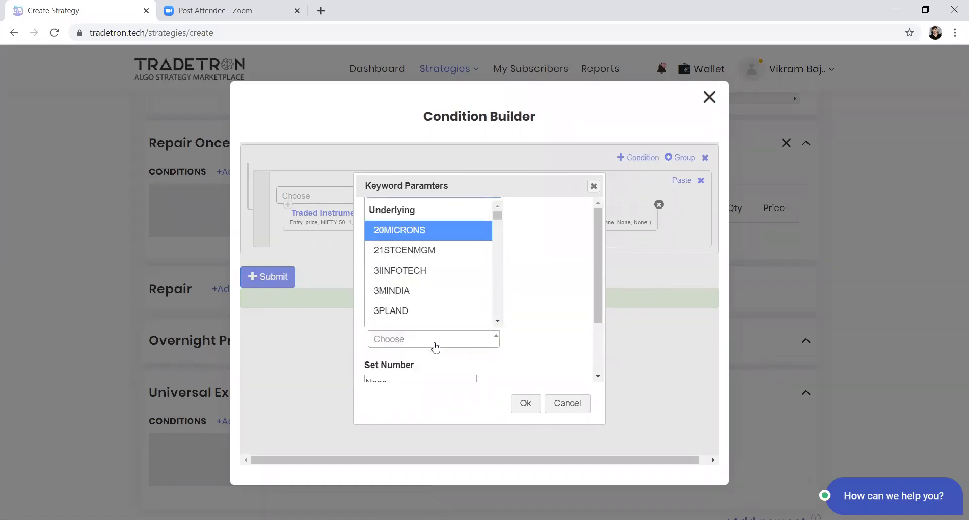
type("niufty")
key("BackSpace")
key("BackSpace")
key("BackSpace")
key("BackSpace")
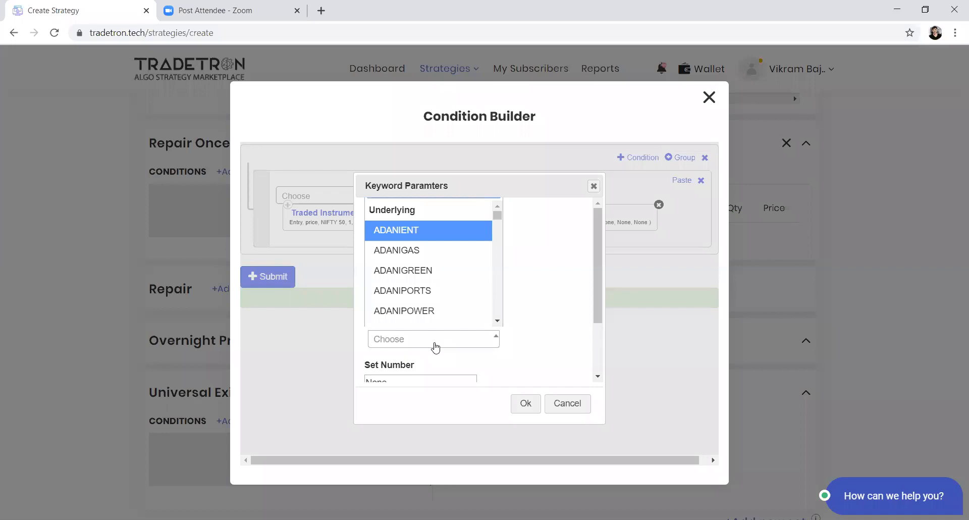
type("fty")
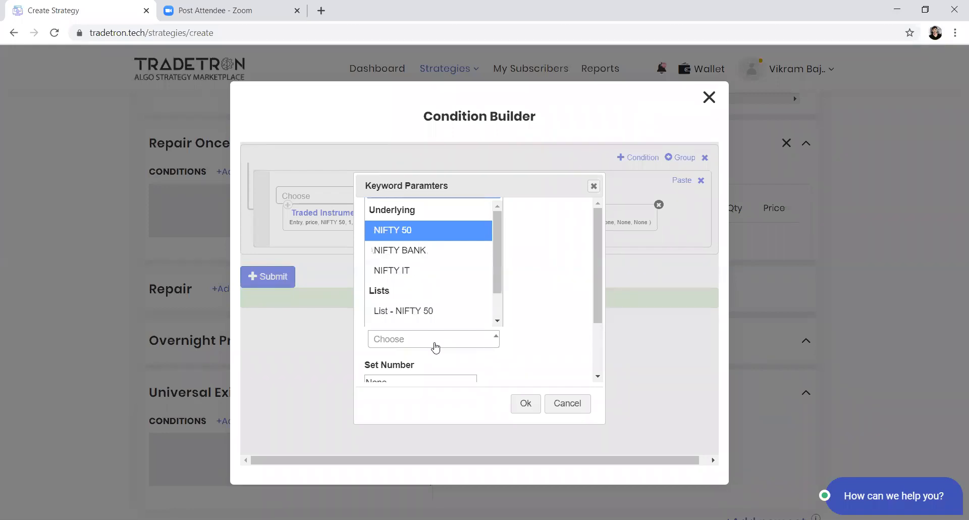
key("Return")
Step: Set the Traded Instrument Name's Set Number, Condition Number and Leg Number to 1 and accept the parameters
key("Tab")
type("1")
key("Tab")
type("1")
key("Tab")
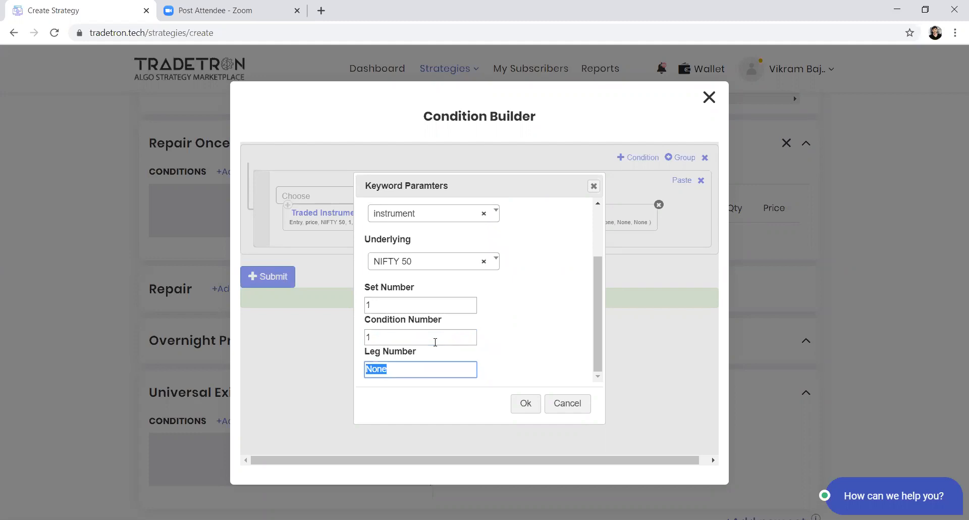
type("1")
key("Tab")
key("Return")
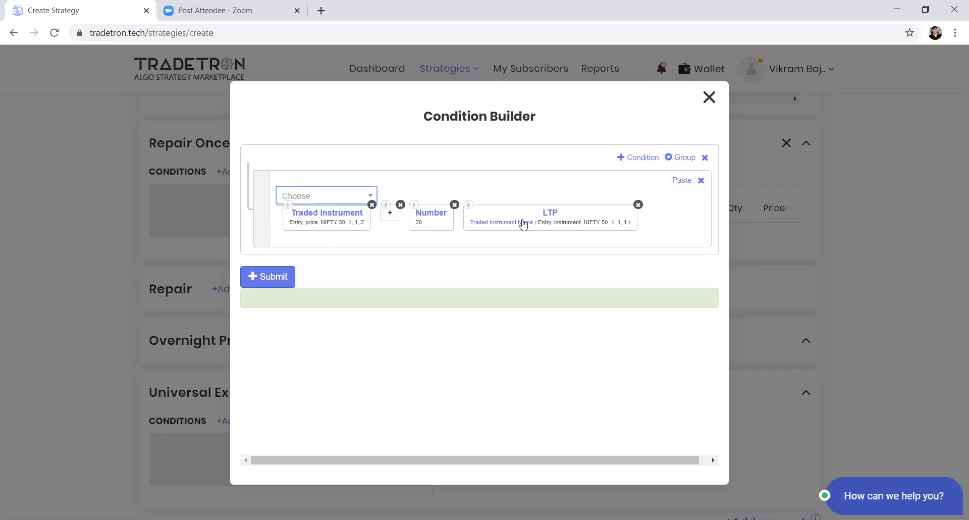
Step: Move the LTP keyword to the front of the condition and place a < operator directly after it
left_click_drag(524, 225, 419, 191)
left_click(342, 201)
type("<")
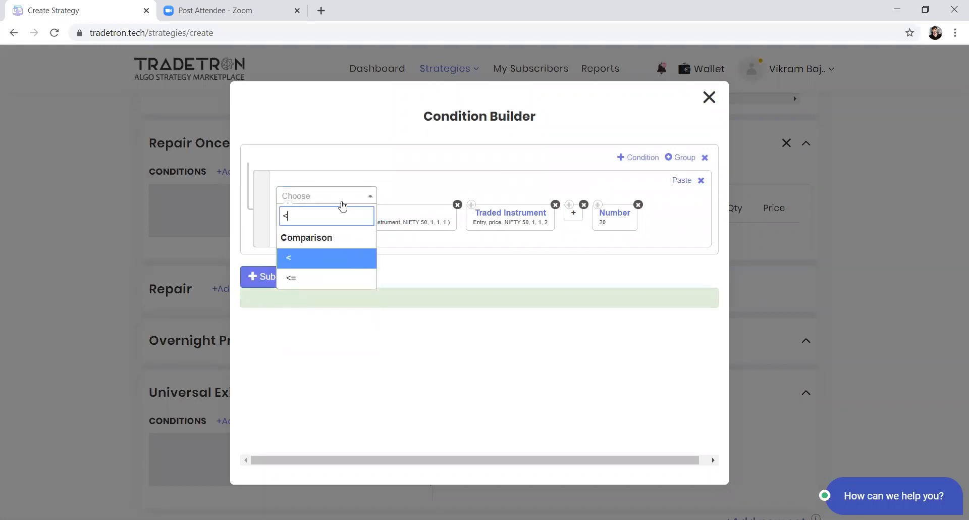
key("Return")
left_click_drag(663, 220, 488, 212)
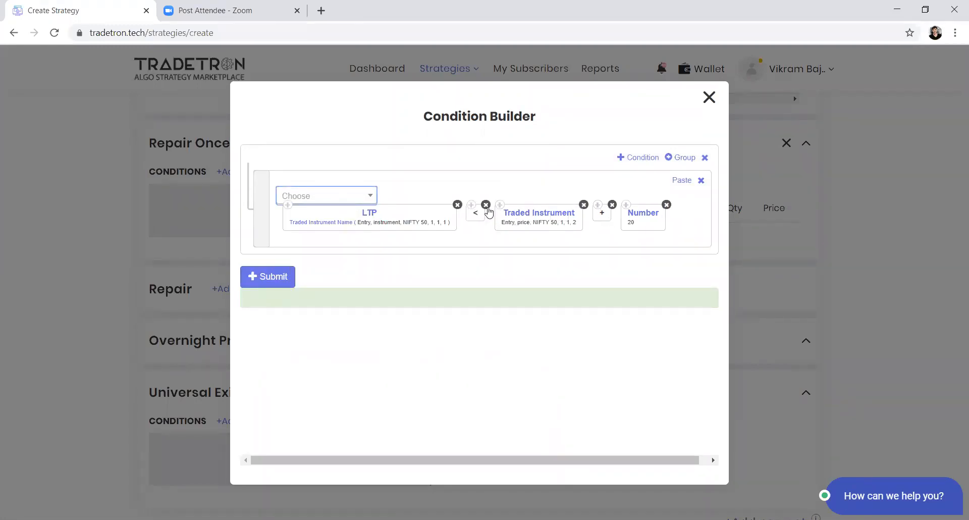
Step: Replace the < operator with a > operator between the LTP and Traded Instrument keywords
left_click(486, 205)
left_click(312, 194)
type(">")
key("Return")
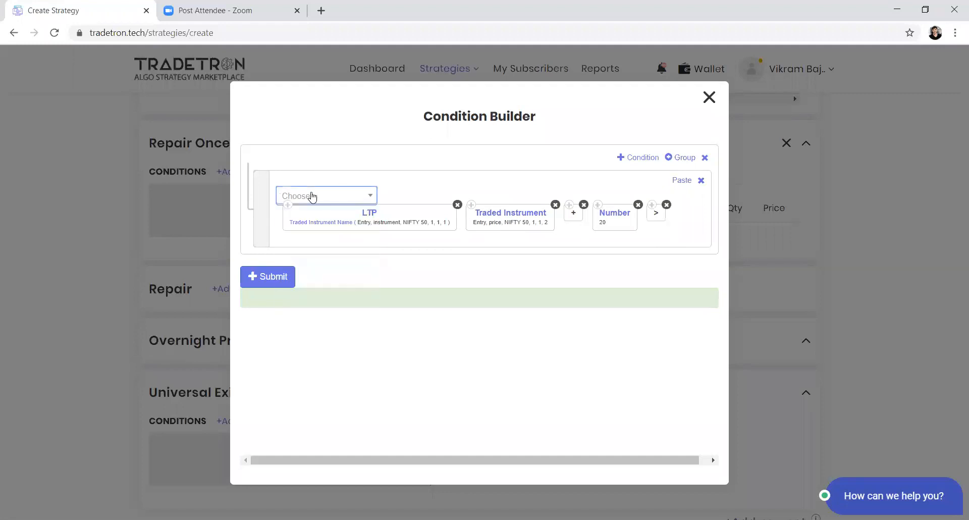
left_click_drag(650, 218, 472, 222)
Step: Change the Leg Number of the LTP keyword's Traded Instrument Name to 2 and accept the parameters
left_click(338, 226)
scroll(431, 336, "down", 3)
left_click_drag(385, 366, 362, 373)
type("2")
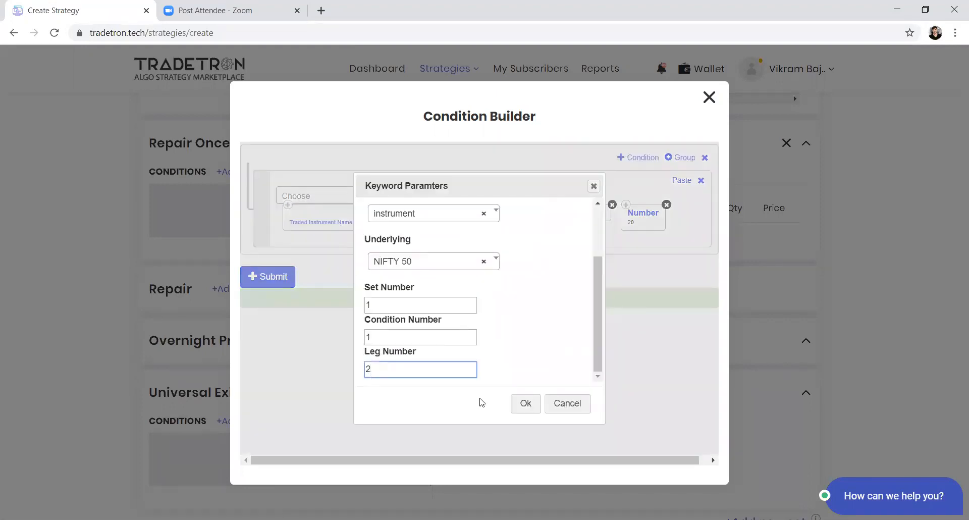
left_click(526, 403)
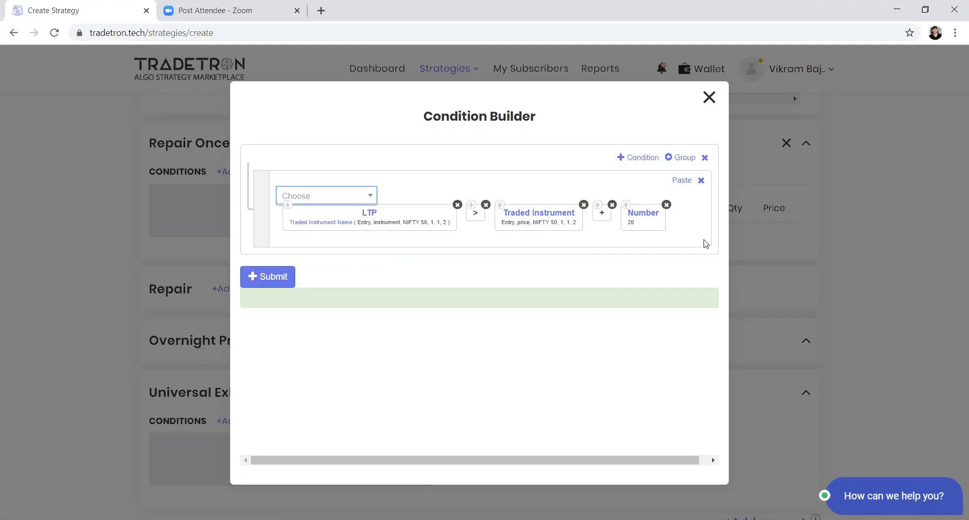
Step: Add a second condition joined with OR and paste a copy of the LTP block into it
left_click(632, 157)
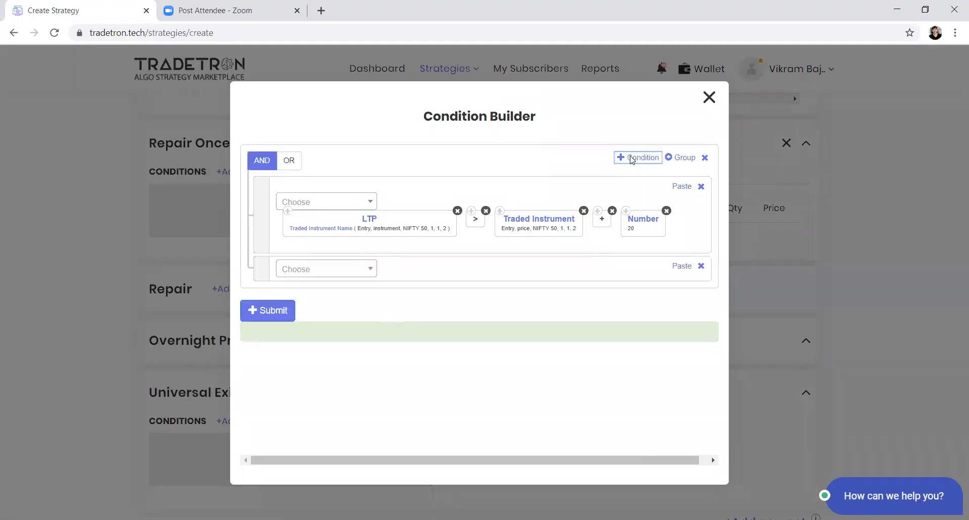
left_click(290, 160)
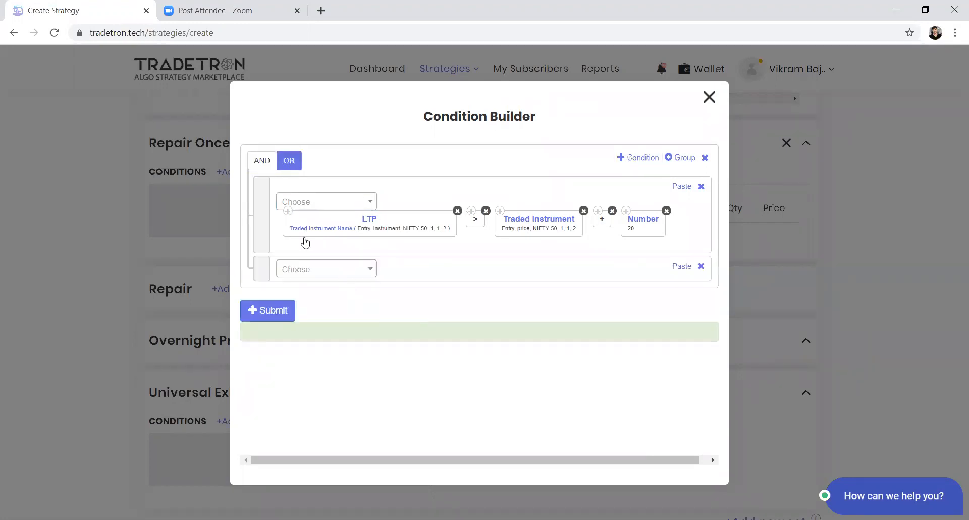
left_click(288, 210)
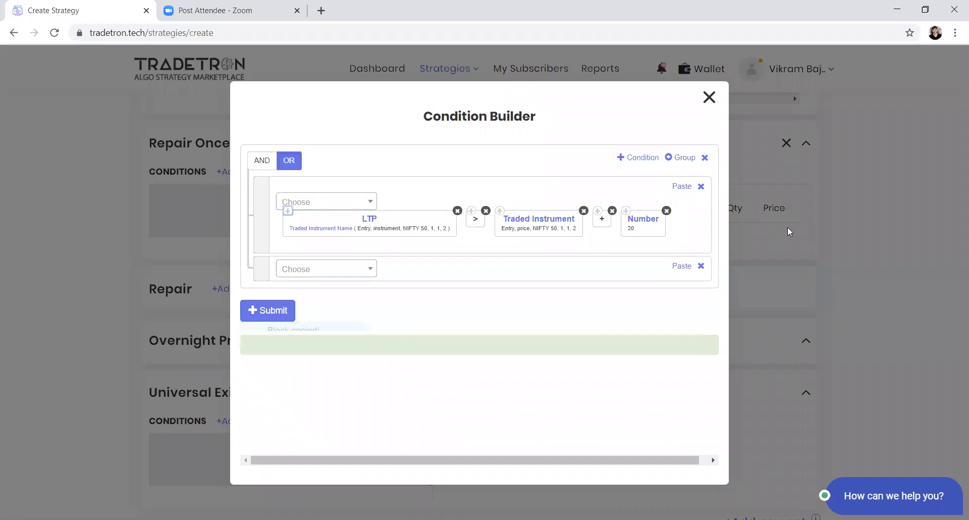
left_click(672, 272)
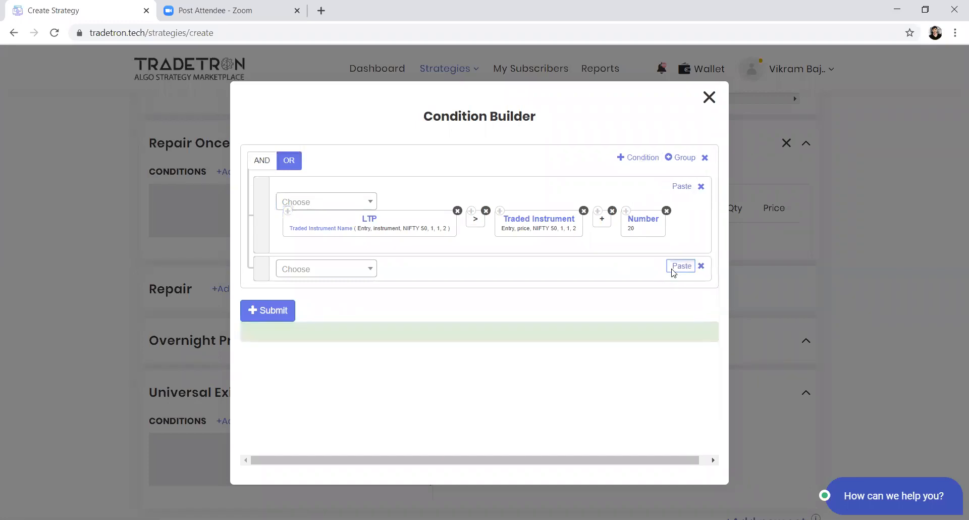
Step: Copy the >, Traded Instrument, + and Number blocks one by one from the first condition into the second
left_click(471, 211)
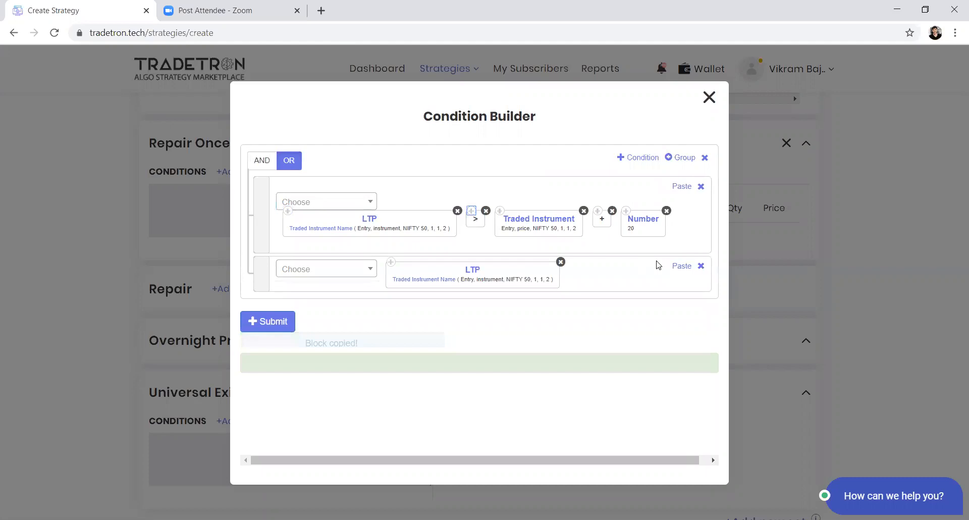
left_click(667, 265)
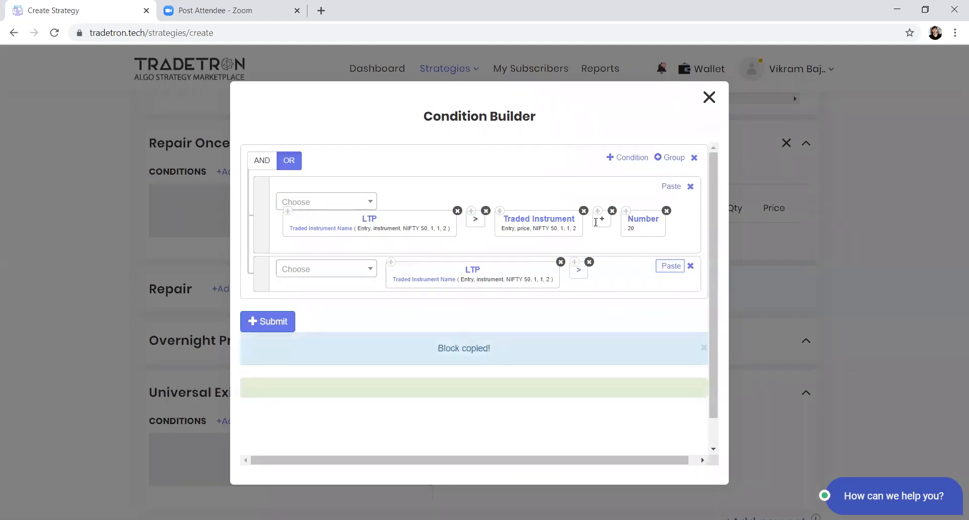
left_click(499, 210)
left_click(676, 272)
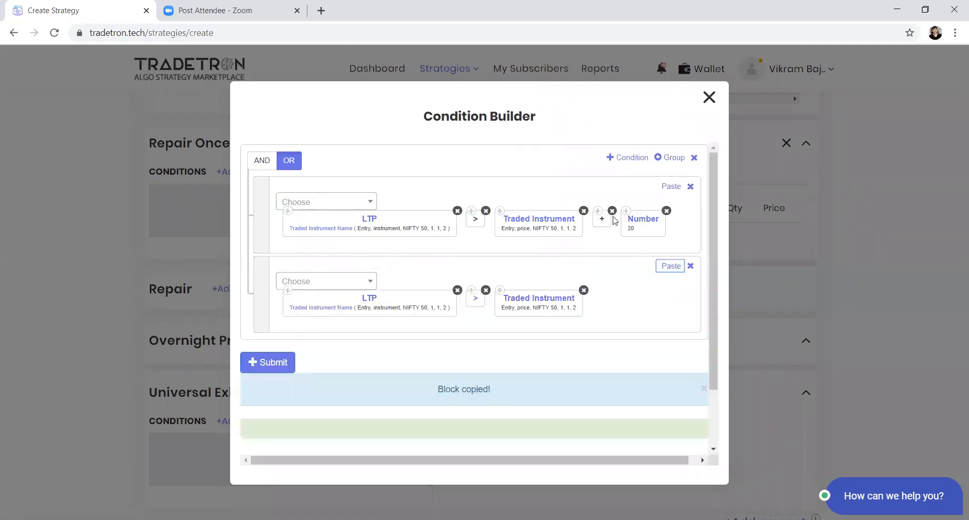
left_click(597, 210)
left_click(671, 272)
left_click(625, 210)
left_click(671, 266)
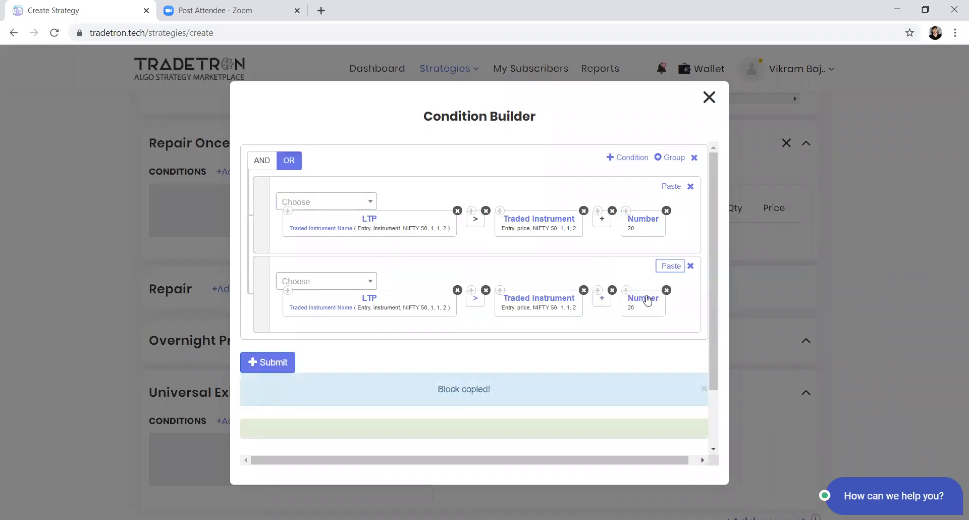
Step: Set the Number value in the second condition to 15
left_click(646, 298)
double_click(362, 245)
type("15")
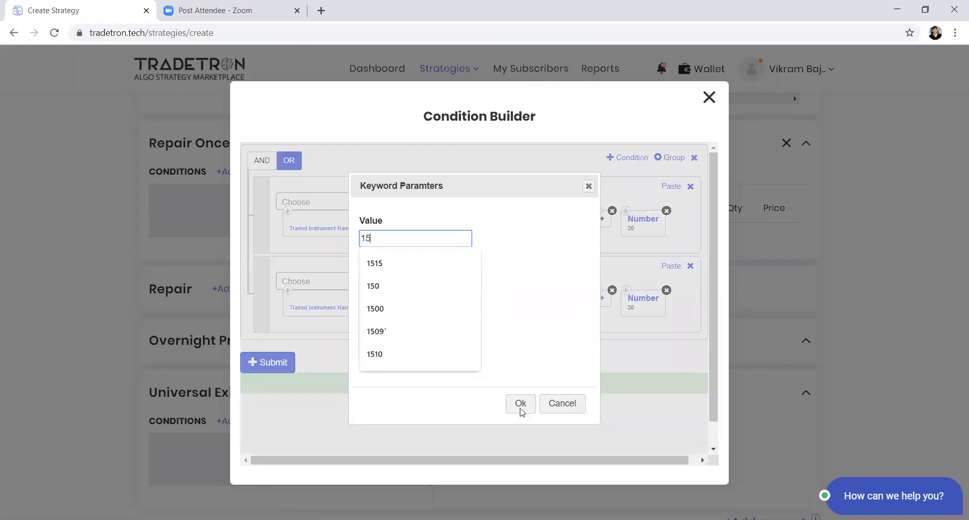
left_click(519, 402)
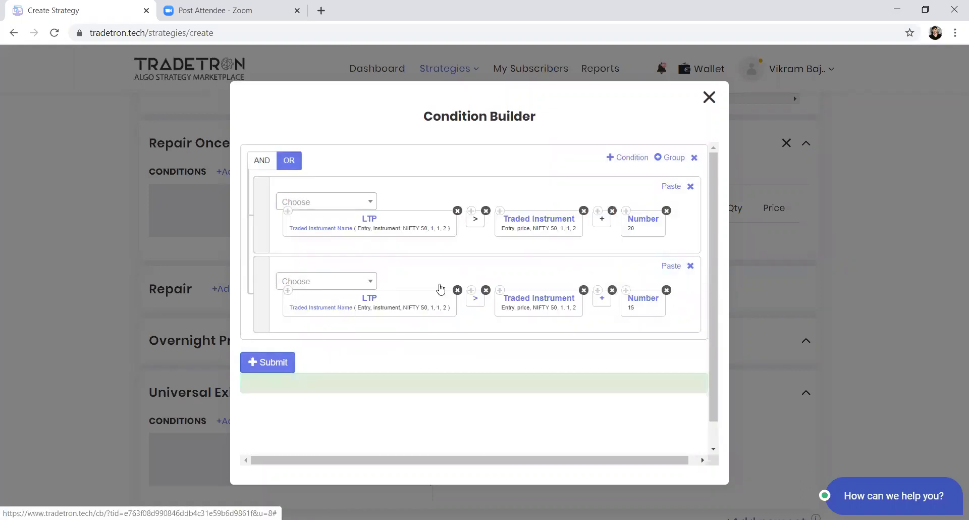
Step: Set the Leg Number of the Traded Instrument Name within the second condition's LTP keyword to 1
left_click(399, 298)
scroll(404, 327, "down", 3)
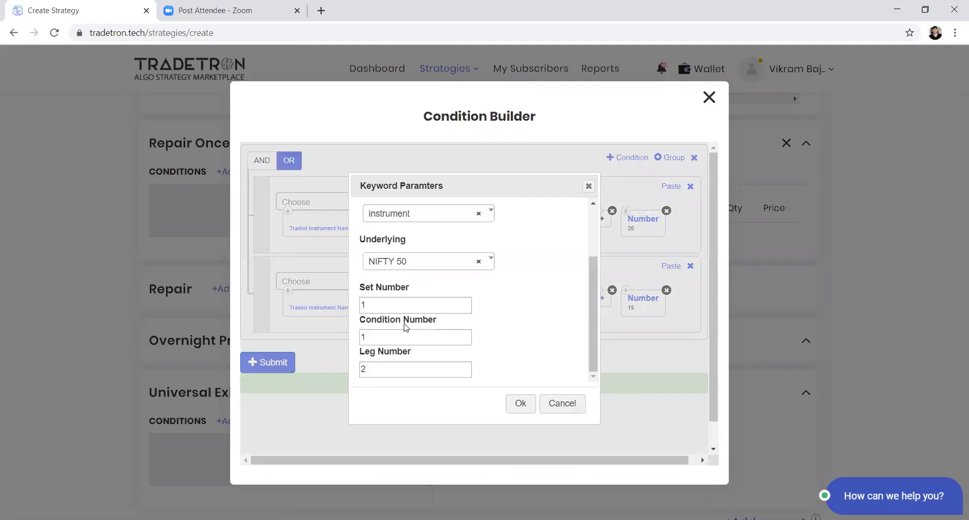
left_click(373, 375)
key("BackSpace")
type("1")
left_click(520, 408)
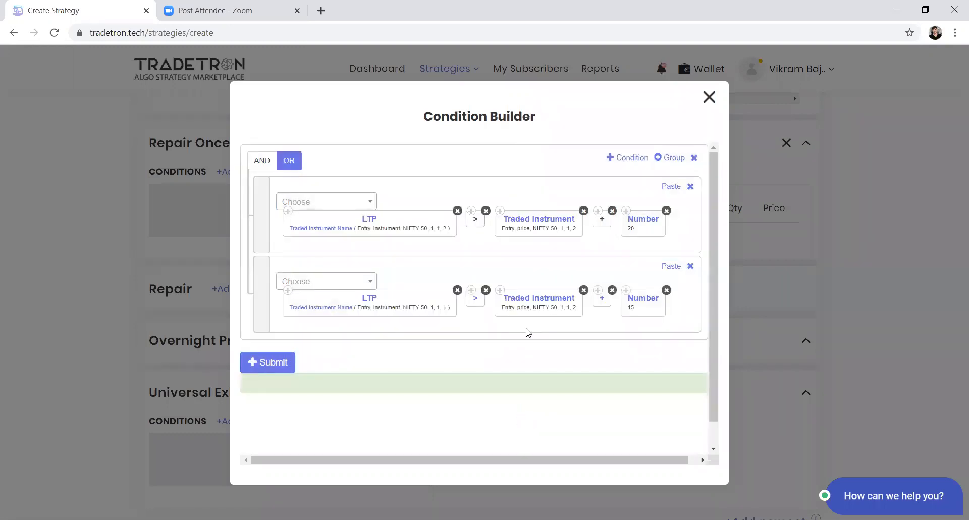
Step: Set the Leg Number of the second condition's Traded Instrument price keyword to 1
left_click(525, 299)
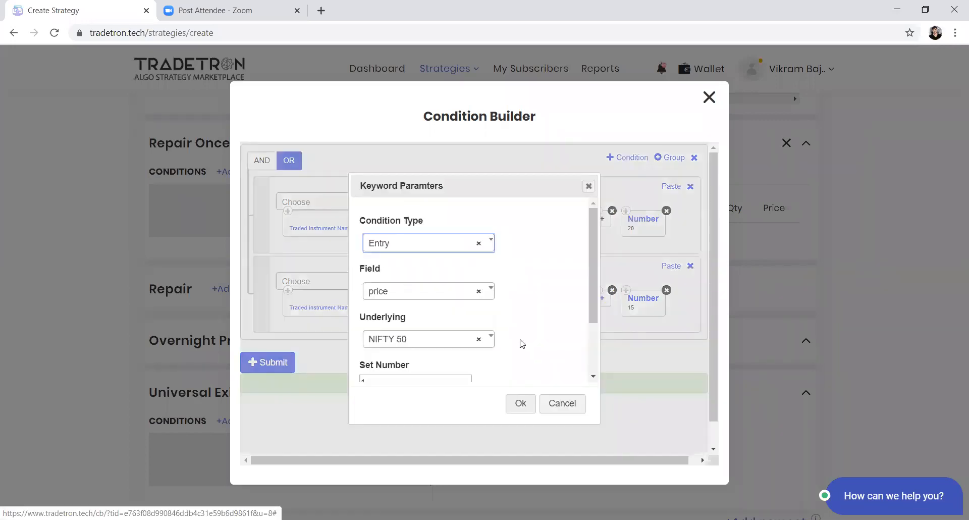
scroll(424, 370, "down", 2)
left_click_drag(424, 371, 346, 372)
type("1")
left_click(510, 404)
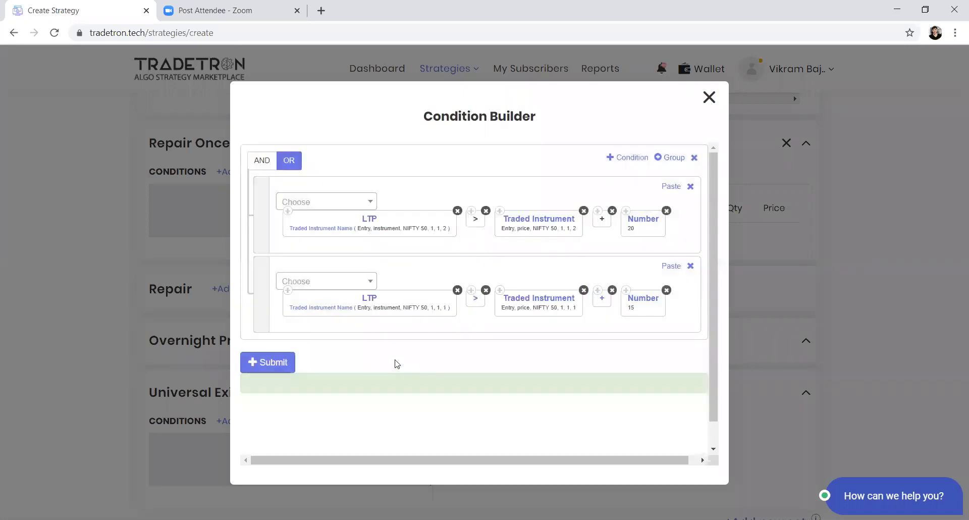
Step: Submit the Repair Once condition and view the block's position builder without adding a position
scroll(397, 363, "down", 1)
left_click(273, 336)
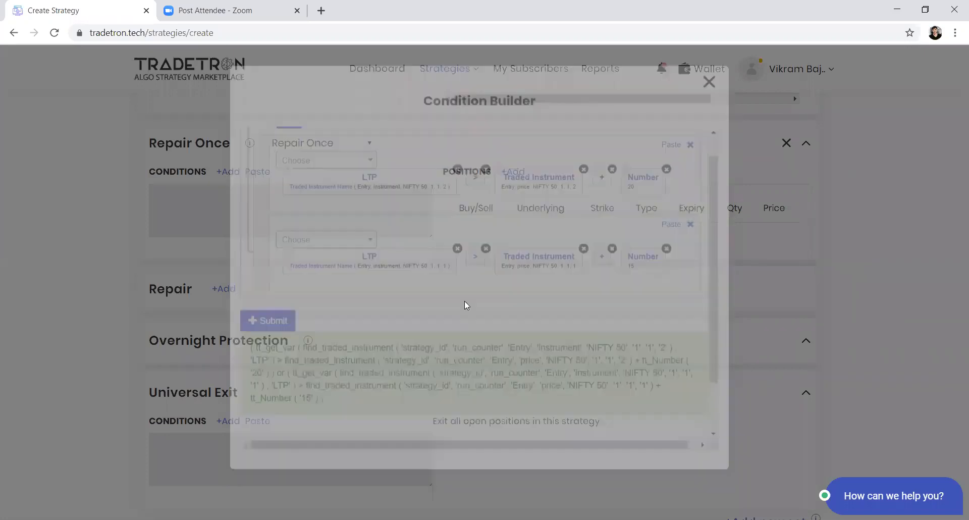
left_click(514, 172)
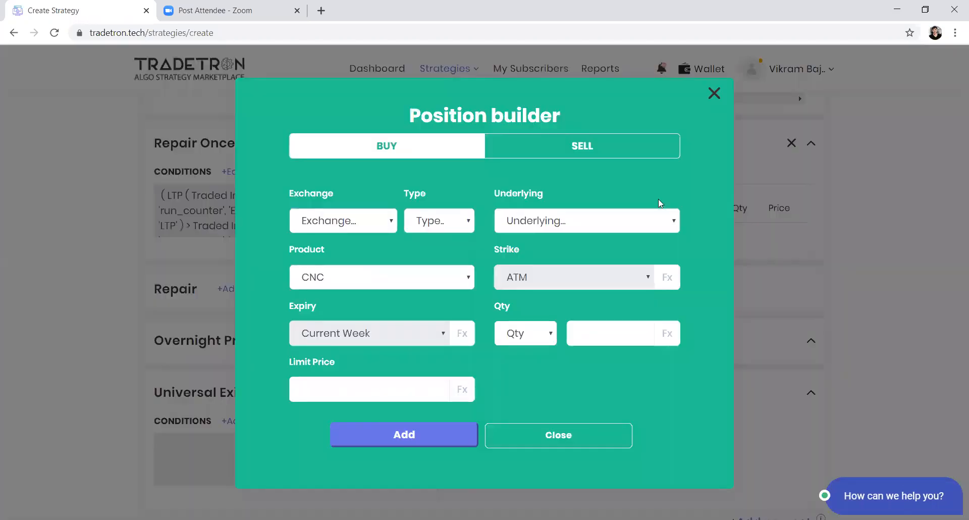
left_click(714, 90)
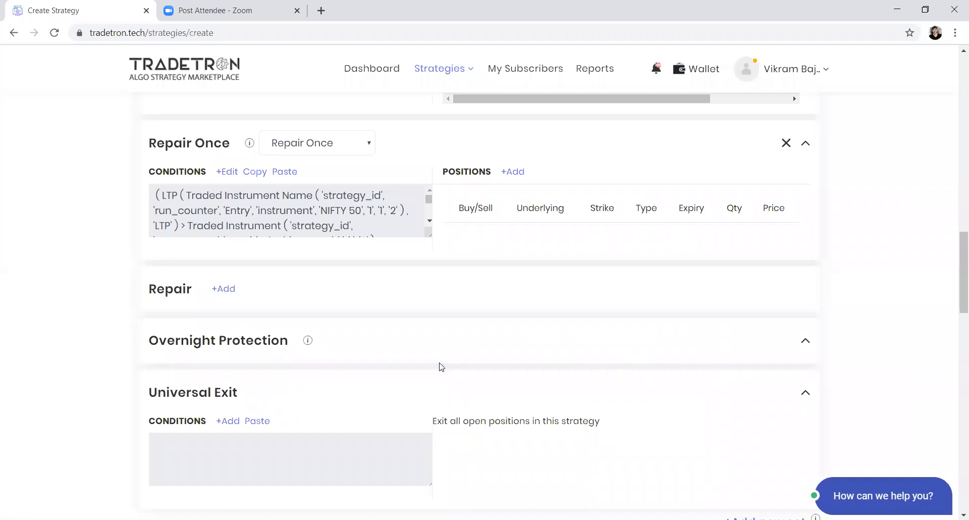
Step: Add another repair block below the Repair Once block and set its type to Repair Continuous
left_click(222, 291)
left_click(300, 293)
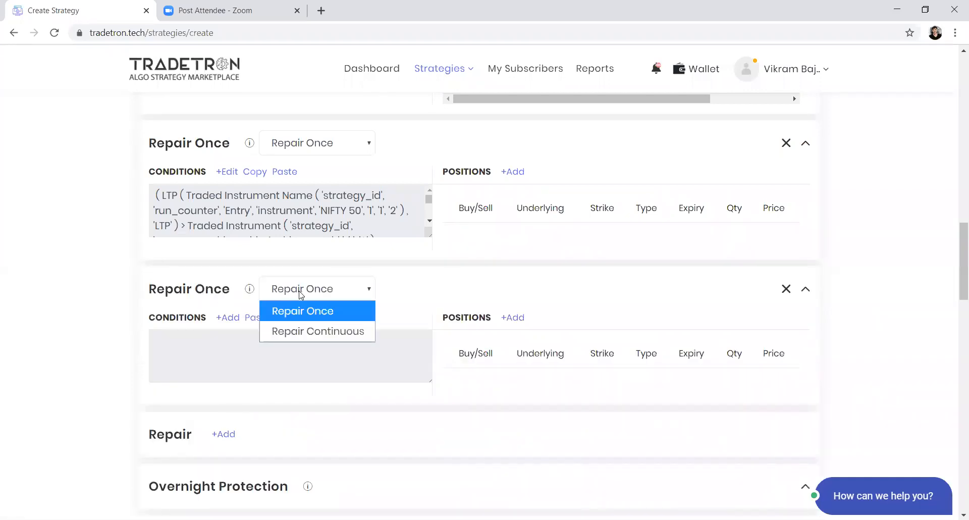
left_click(305, 331)
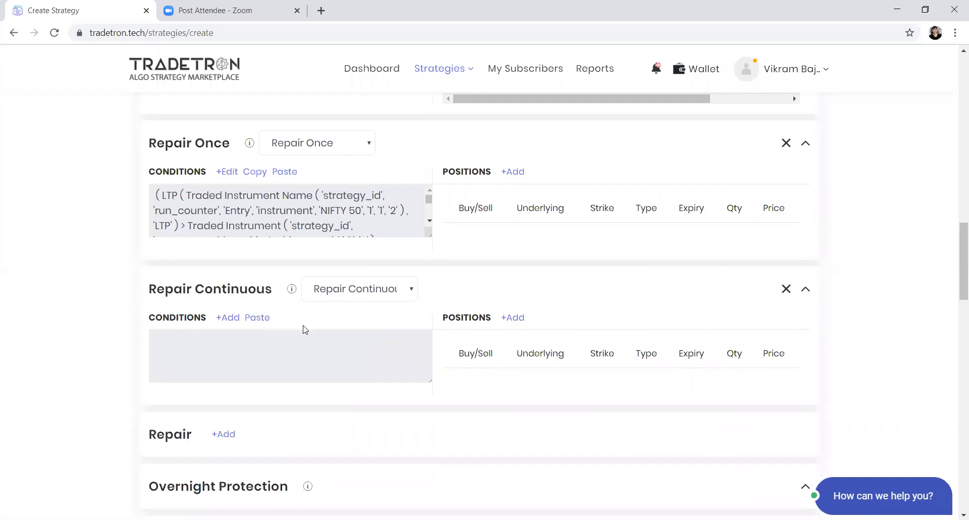
Step: Start the Repair Continuous block's condition with the Net Delta keyword, using NIFTY 50 as its underlying
left_click(233, 321)
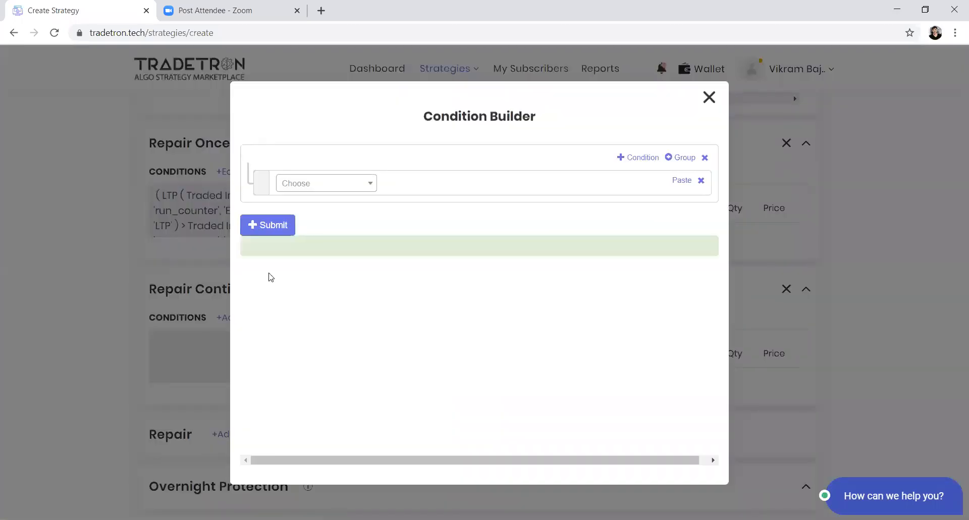
left_click(344, 194)
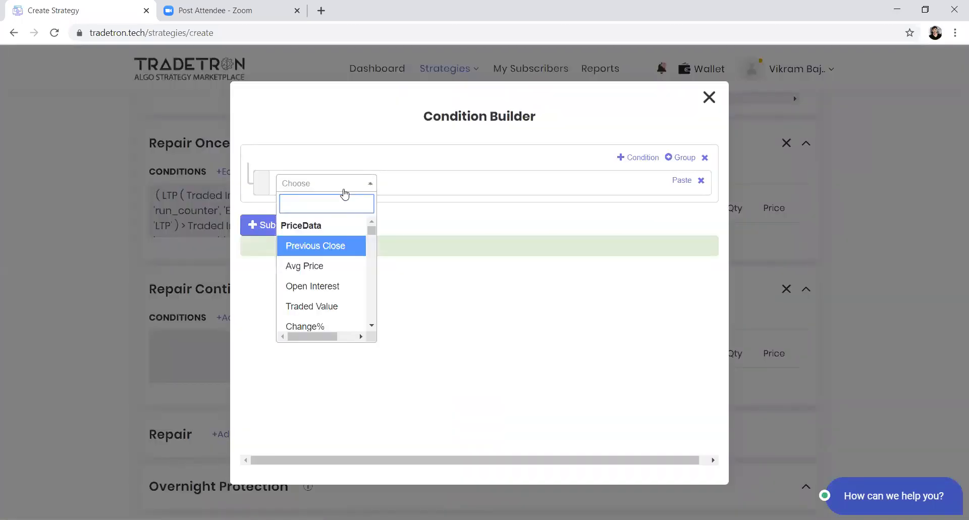
type("net de")
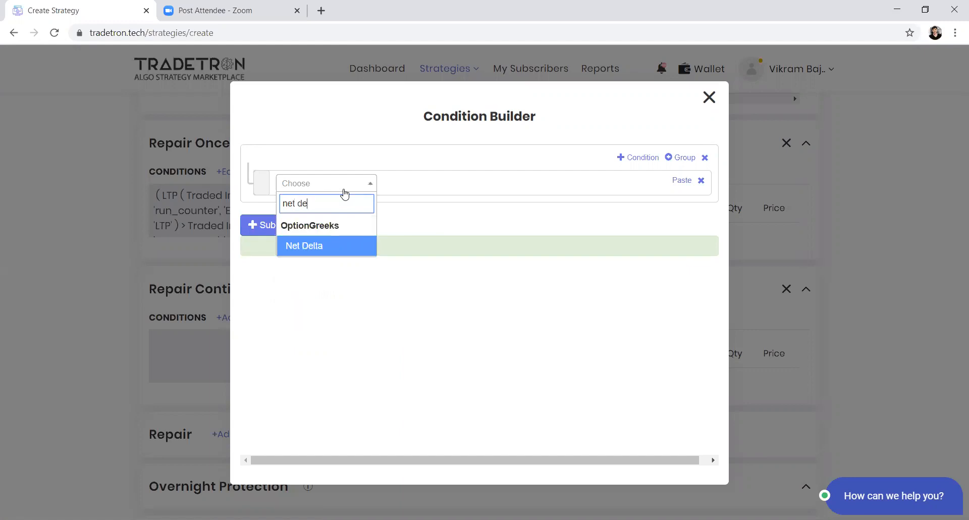
key("Return")
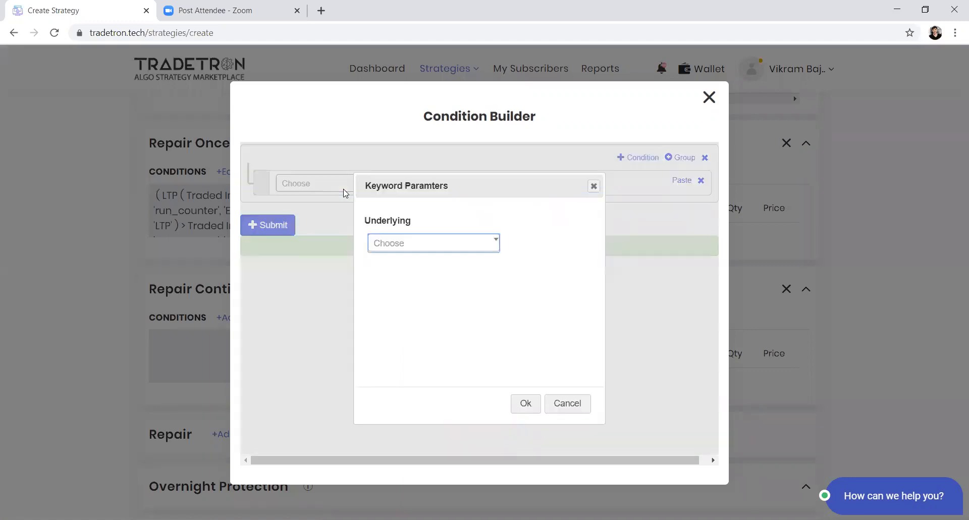
key("Return")
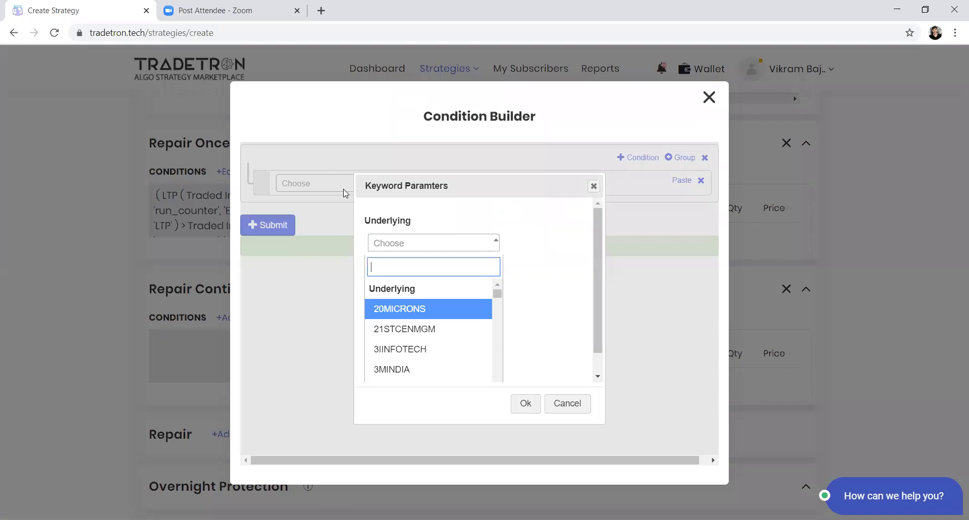
type("niftry")
key("BackSpace")
key("BackSpace")
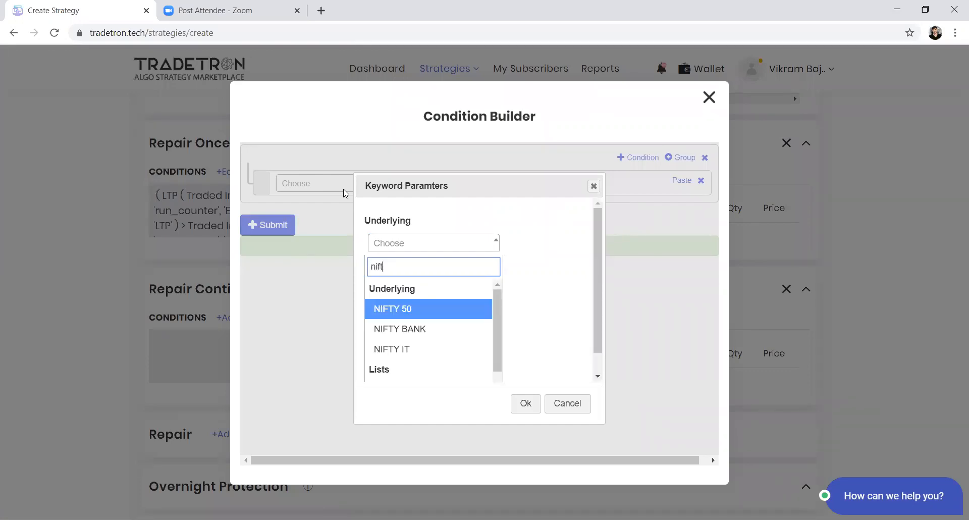
key("Return")
key("Return")
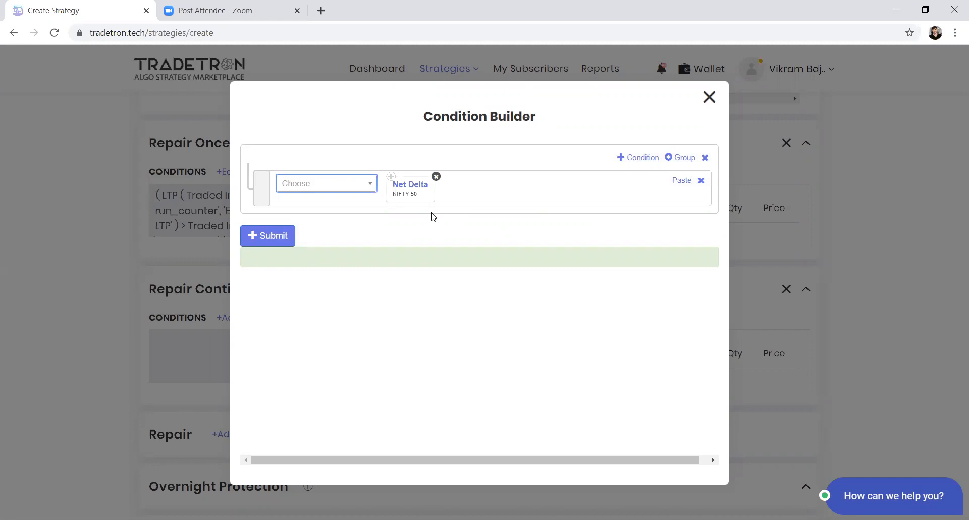
Step: Complete the condition so that Net Delta is greater than the Number 300, and submit it
left_click(319, 189)
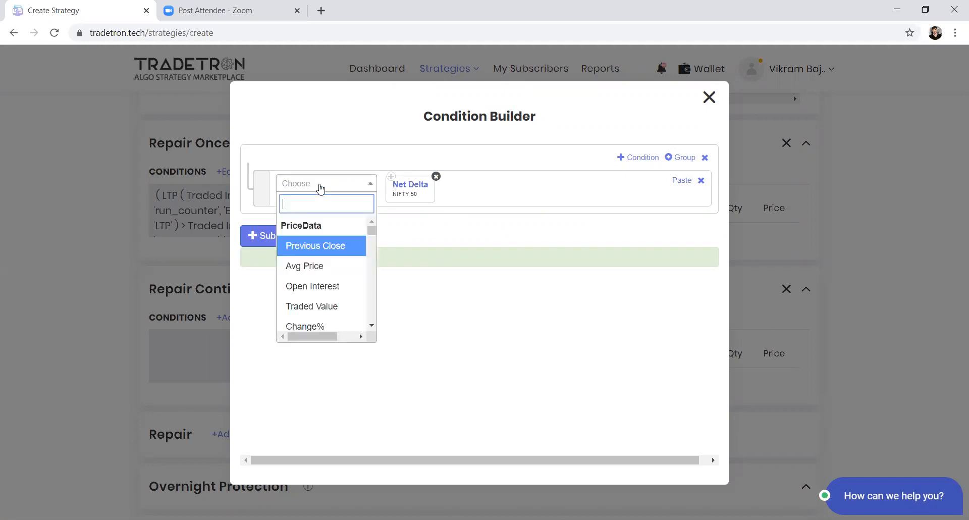
type(">")
key("Return")
type("n")
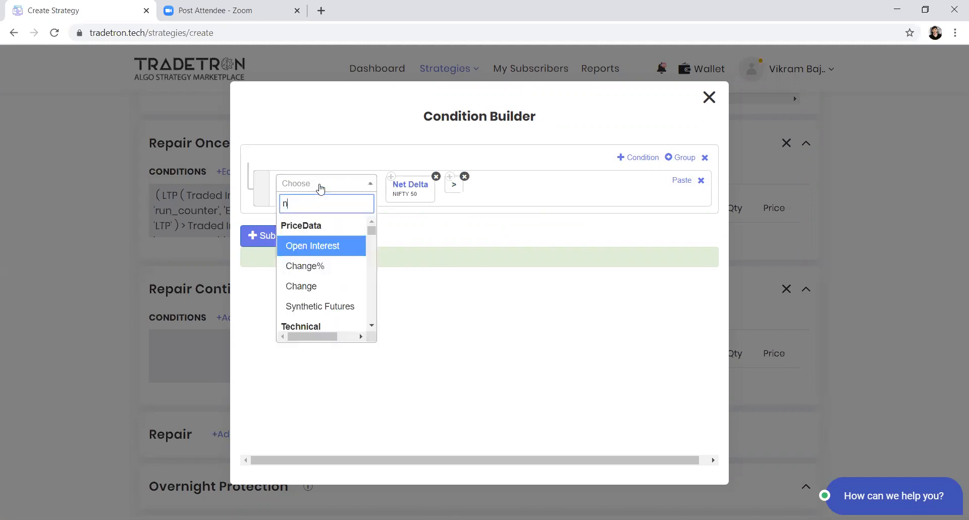
type("umer")
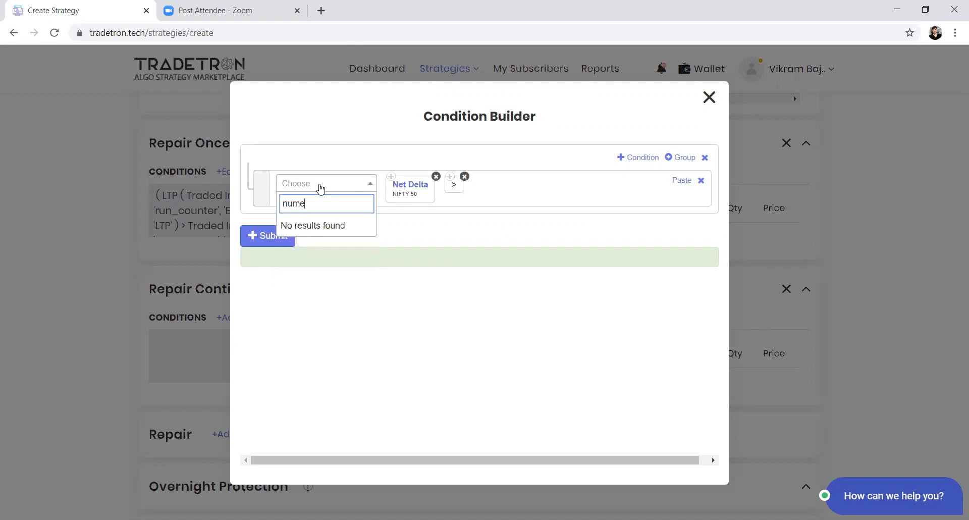
key("BackSpace")
key("Return")
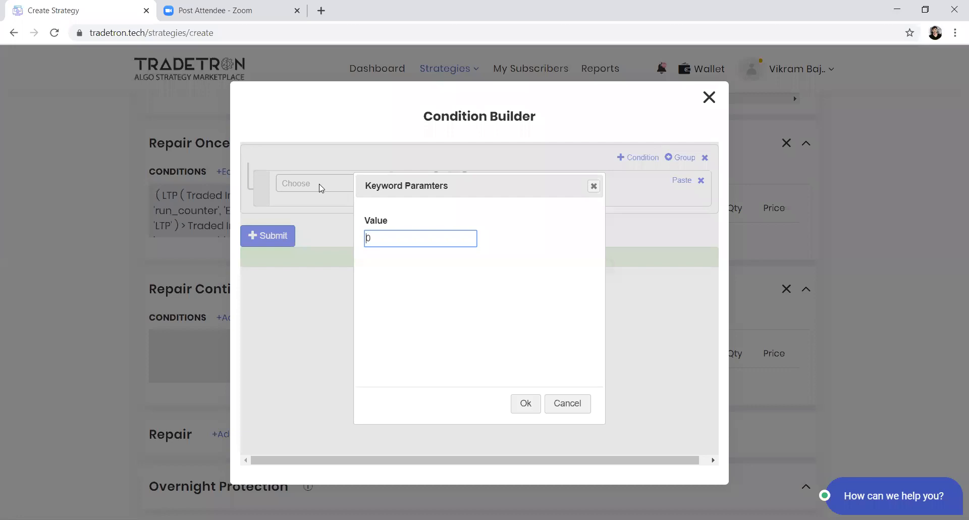
type("300")
key("Tab")
key("Return")
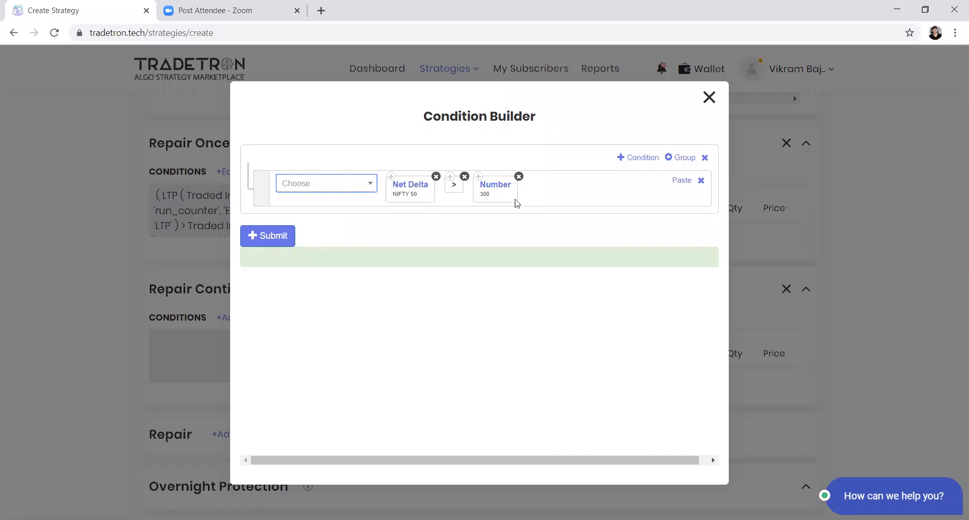
left_click(281, 234)
Step: Set up a sell position for the Repair Continuous block on the NFO exchange with NIFTY 50 futures as the underlying
left_click(520, 316)
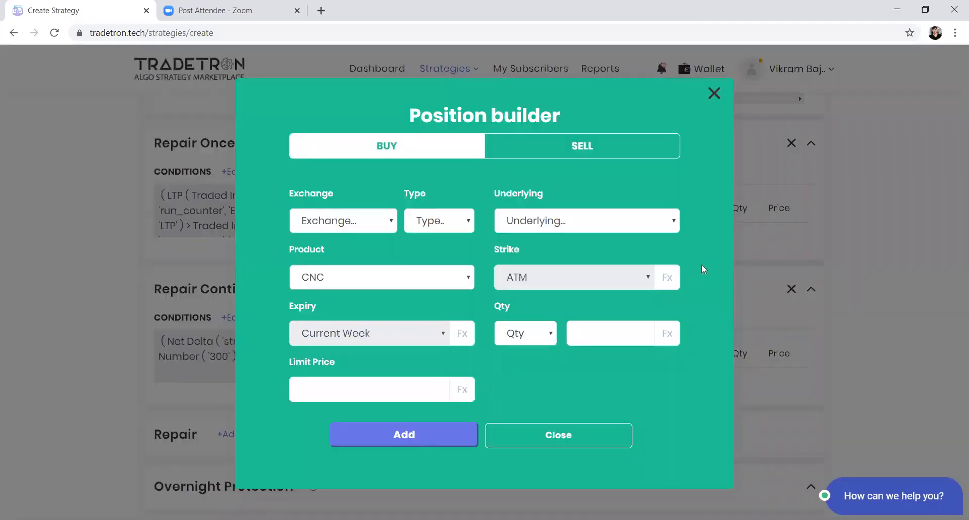
left_click(573, 153)
left_click(364, 220)
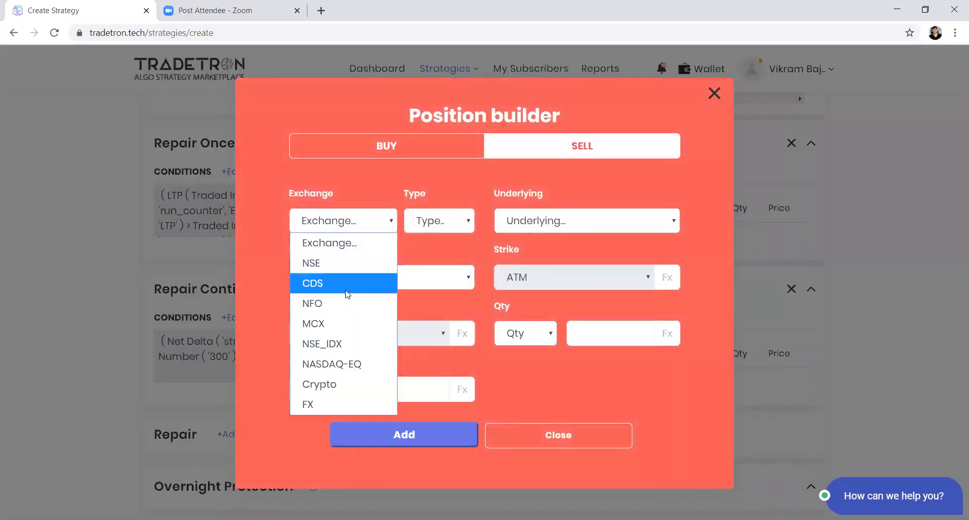
left_click(339, 305)
left_click(559, 223)
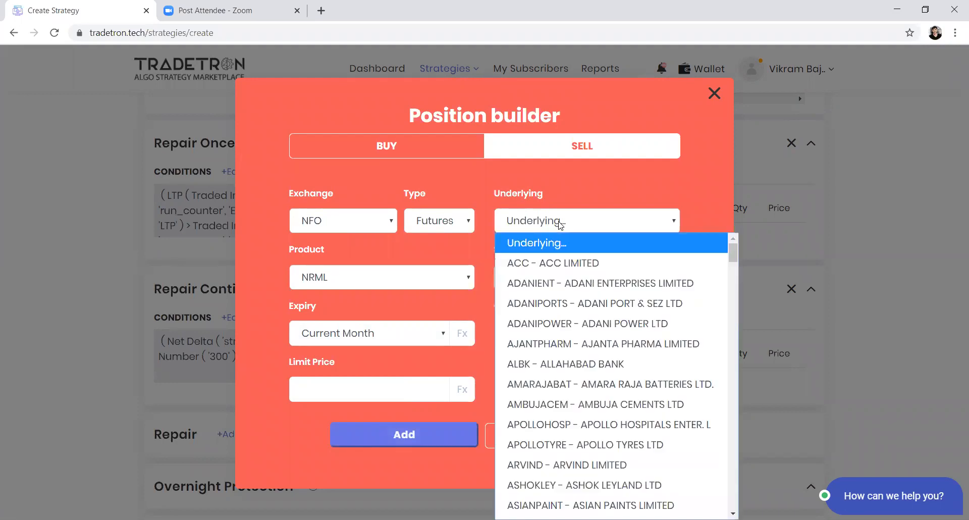
type("nifty")
key("Return")
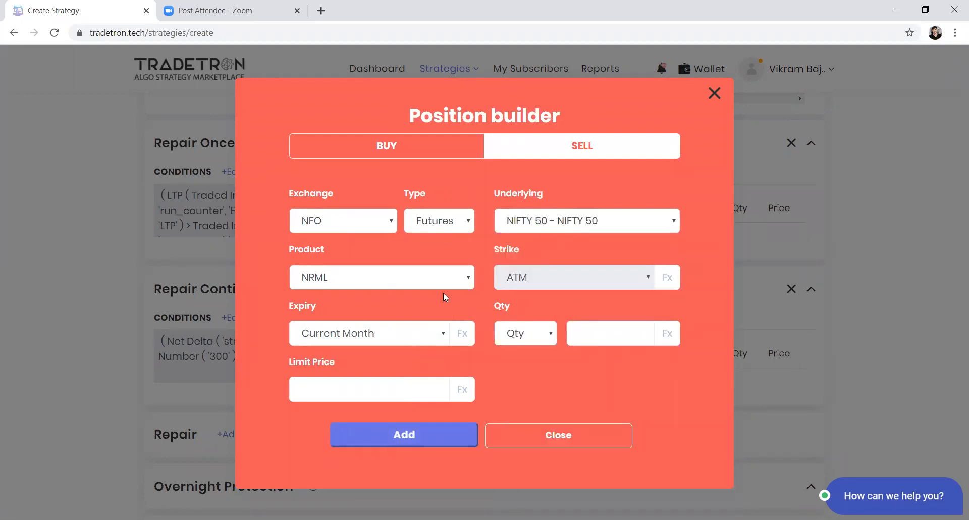
Step: Keep the position's quantity mode as Qty and choose the Delta Neutral keyword for its quantity formula
left_click(554, 341)
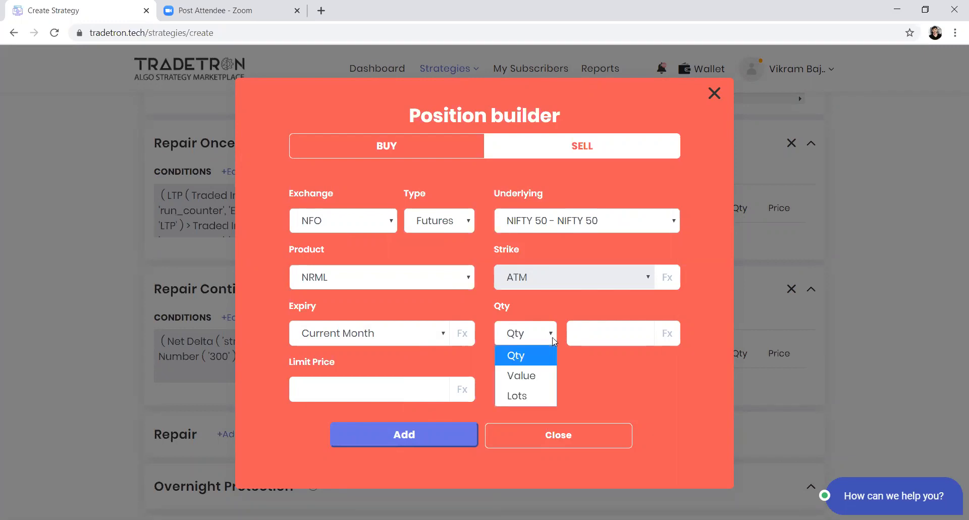
left_click(542, 349)
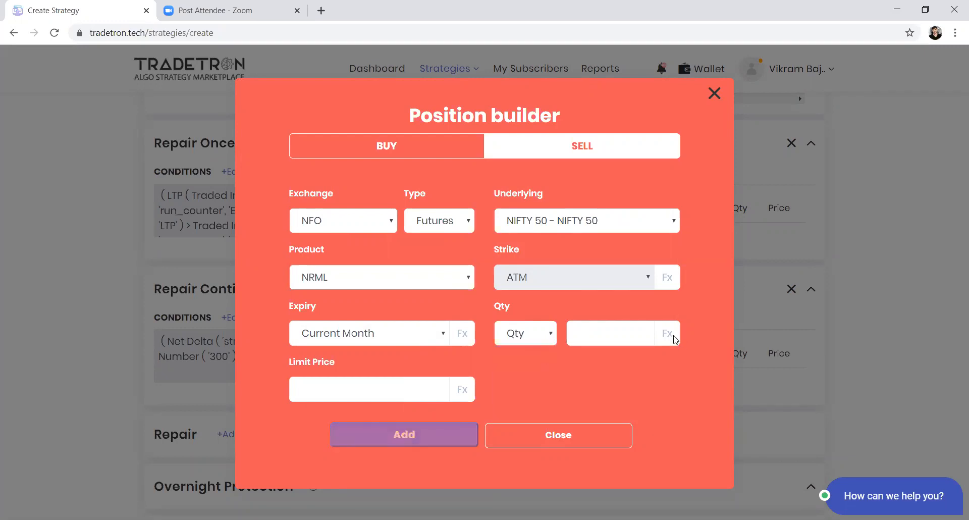
left_click(674, 341)
left_click(310, 176)
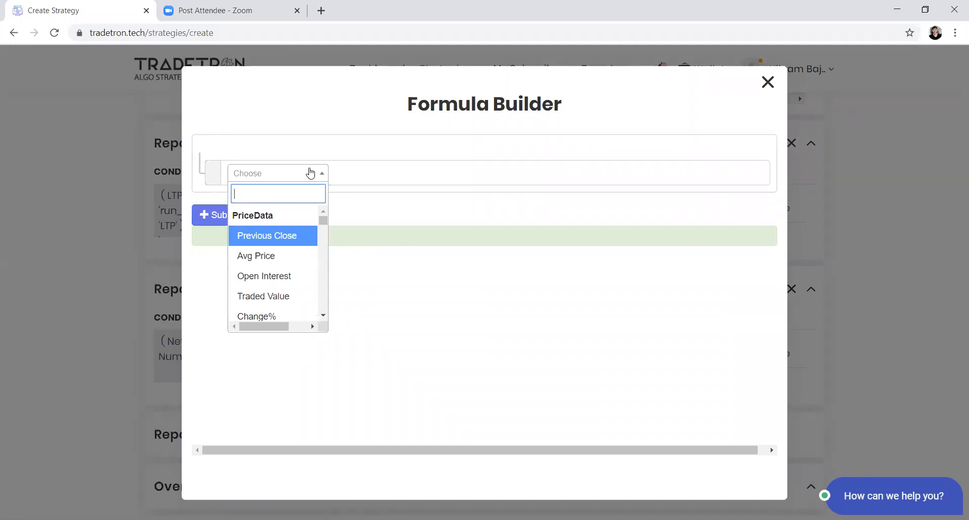
type("del")
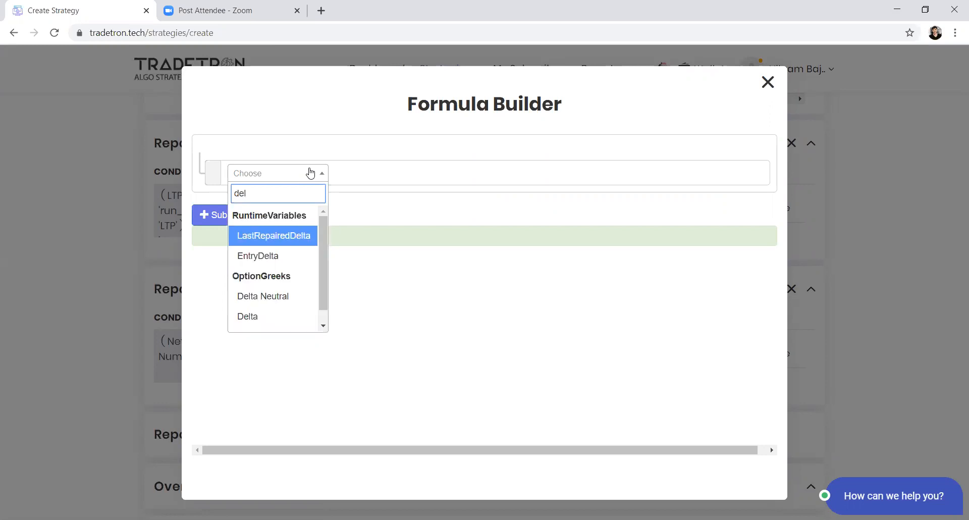
key("Down")
key("Down")
key("Return")
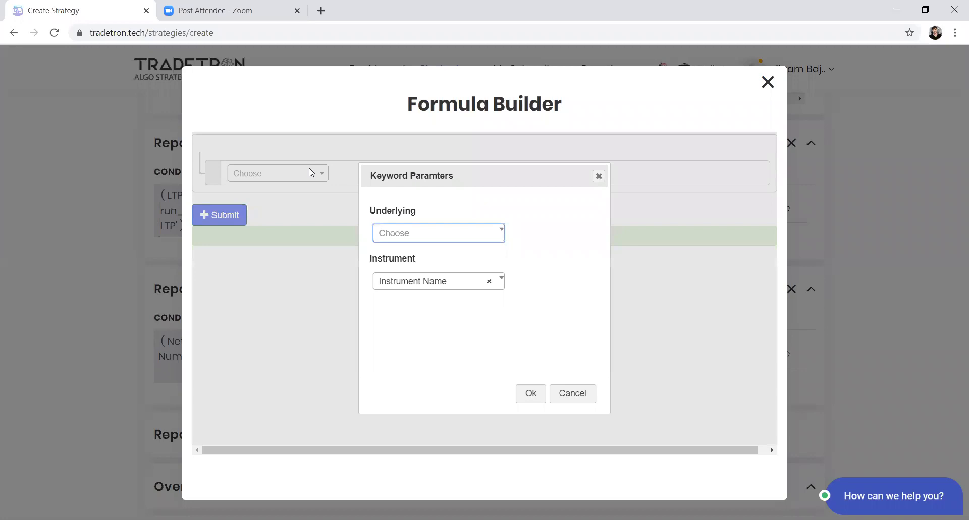
Step: Set the Delta Neutral keyword's underlying to NIFTY 50 and its instrument to Futures
key("Return")
type("nifty")
key("Return")
key("Tab")
key("Return")
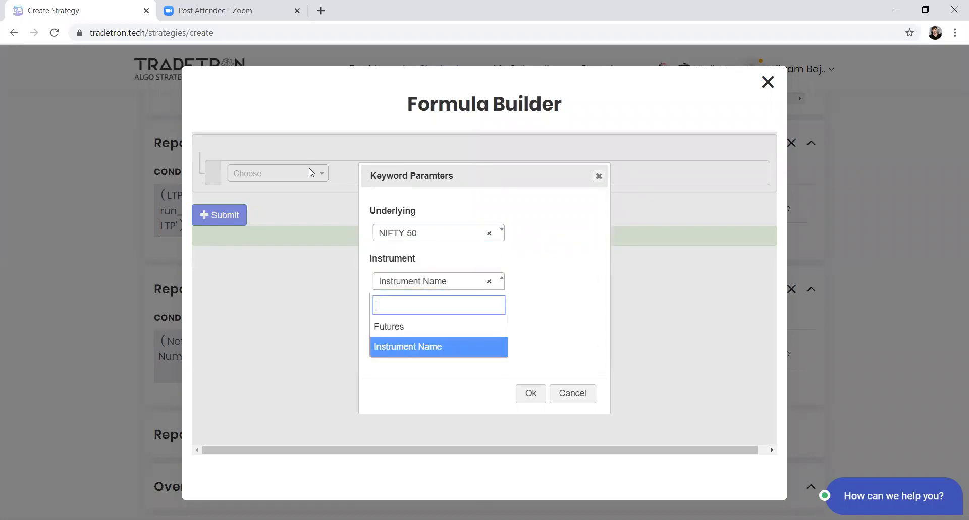
key("Up")
key("Return")
key("Tab")
key("Return")
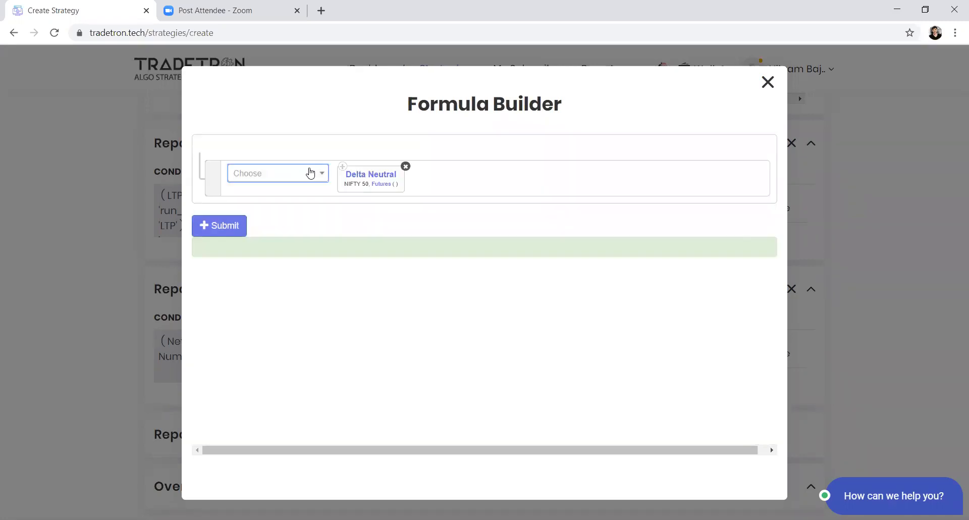
Step: Set the underlying of the nested Futures keyword to NIFTY 50 and submit the quantity formula
left_click(380, 184)
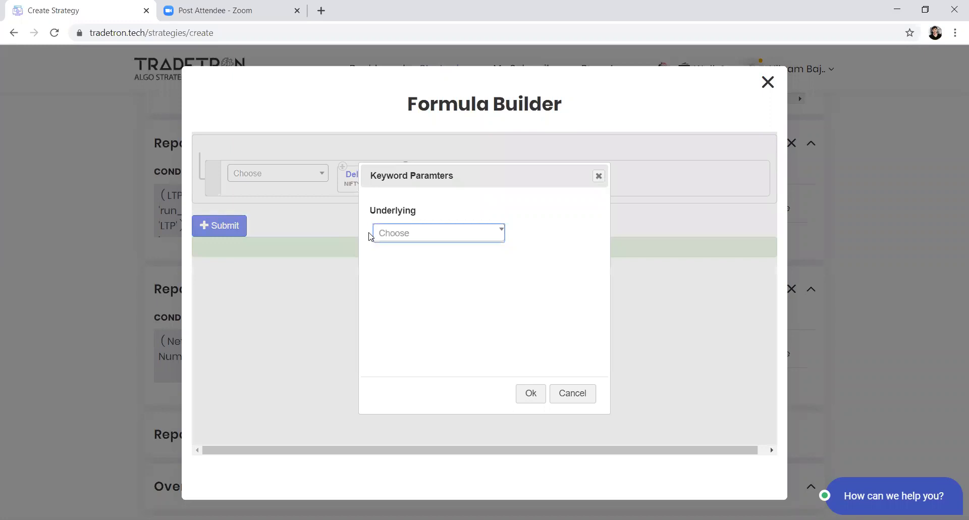
left_click(400, 236)
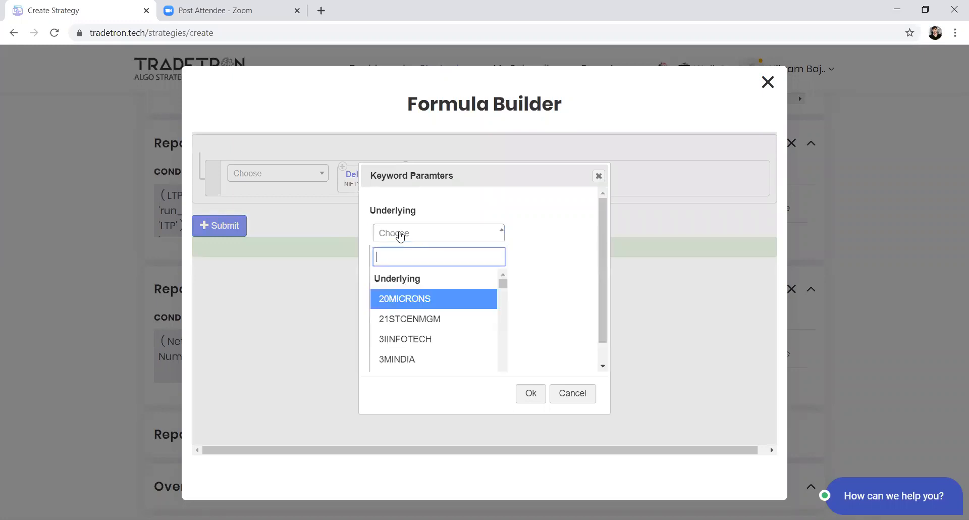
type("nifty")
key("Return")
key("Return")
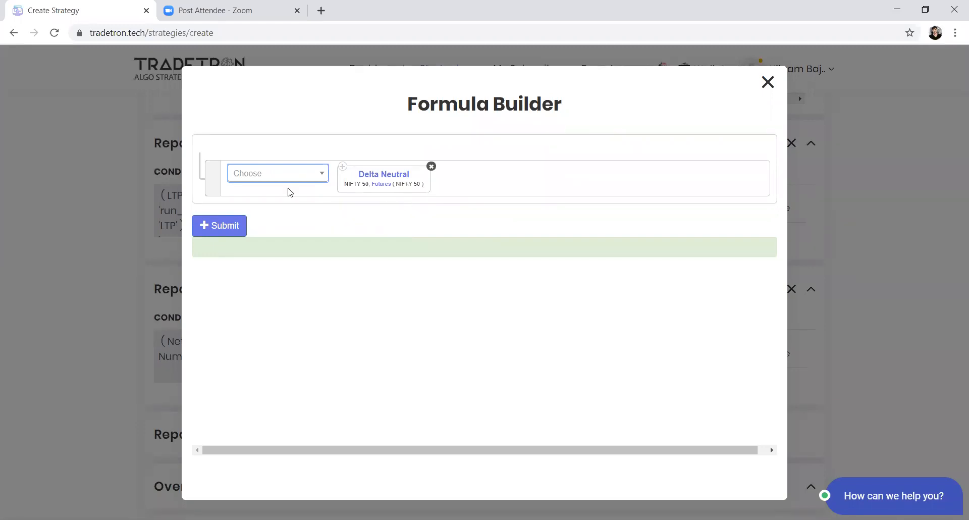
left_click(218, 225)
left_click(411, 252)
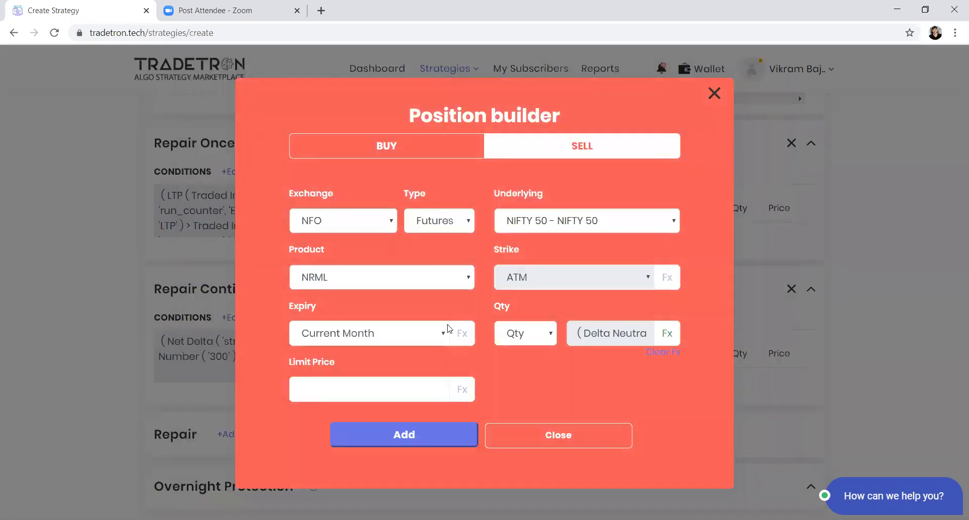
Step: Add the NIFTY 50 futures sell position to the Repair Continuous block and close the position builder
left_click(462, 426)
left_click(525, 426)
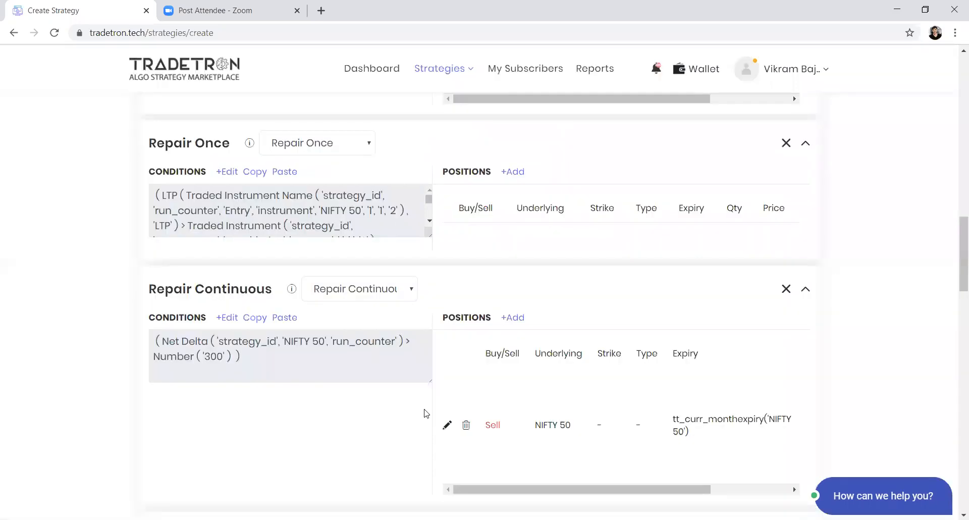
scroll(405, 410, "down", 2)
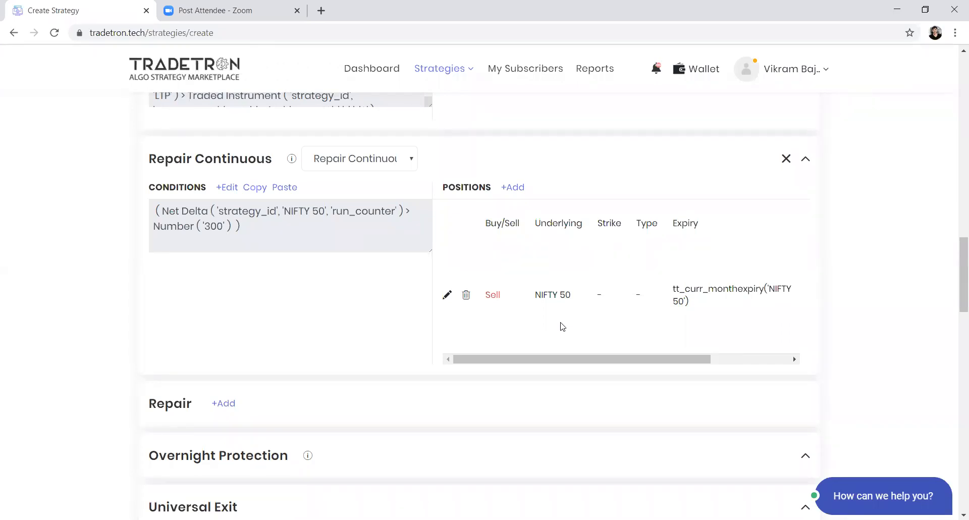
Step: Start a condition for the Universal Exit block with the PNL keyword
scroll(322, 342, "down", 5)
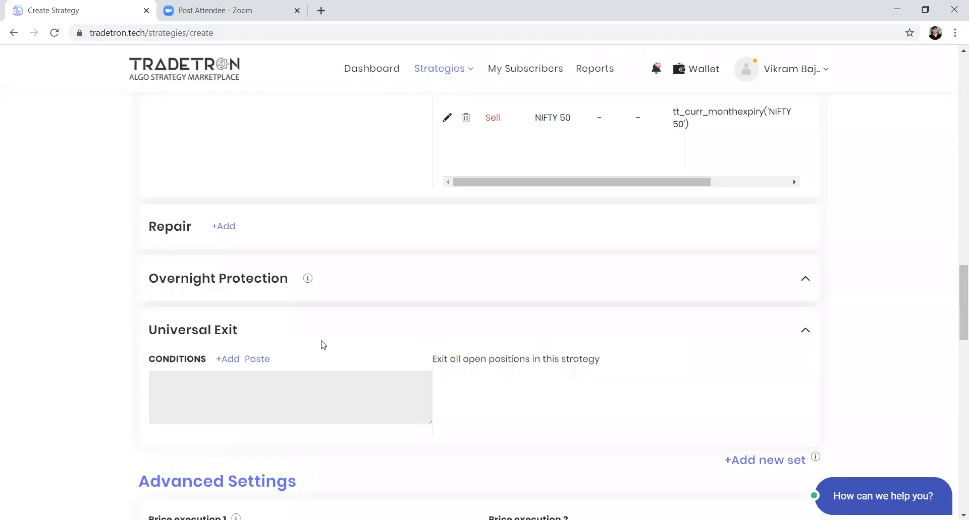
left_click(230, 310)
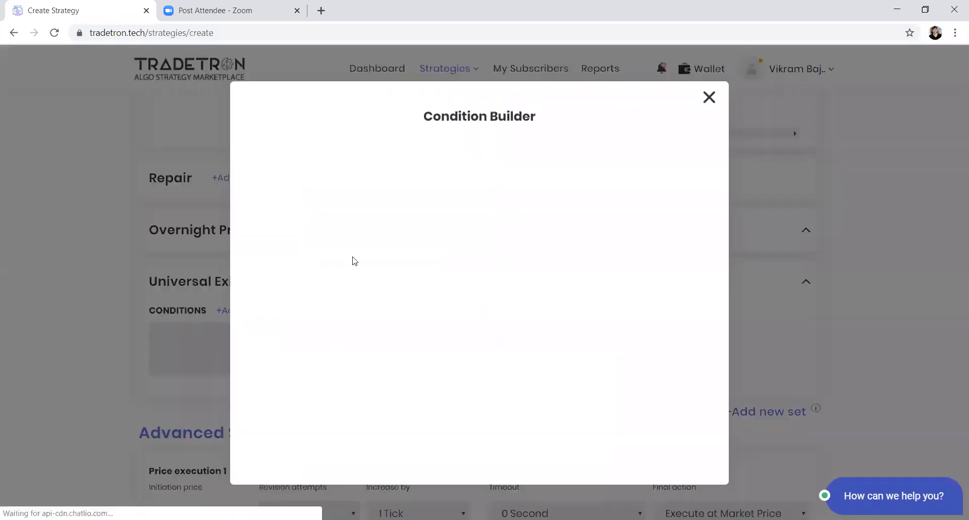
left_click(337, 193)
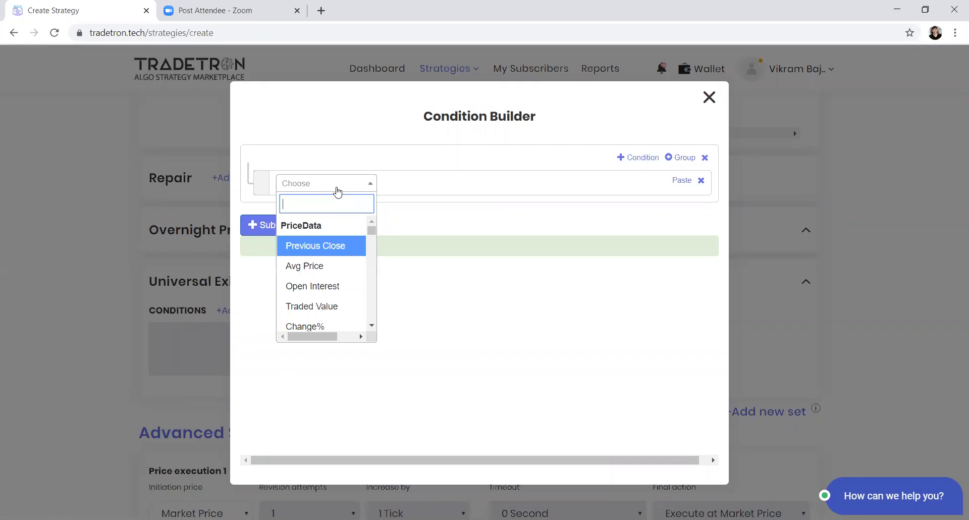
type("pnl")
key("Down")
key("Return")
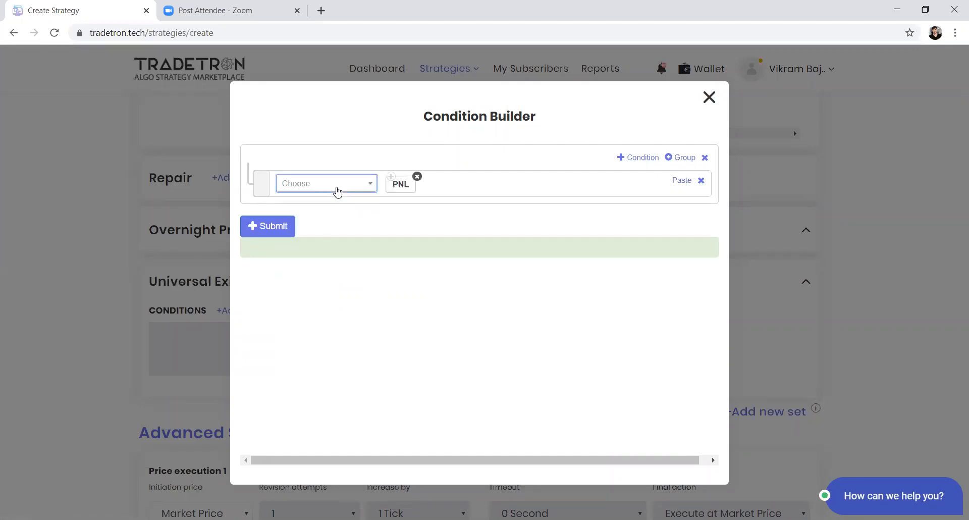
Step: Complete the PNL condition with the > operator and a Number keyword of 5000
type(">")
key("Return")
type("number")
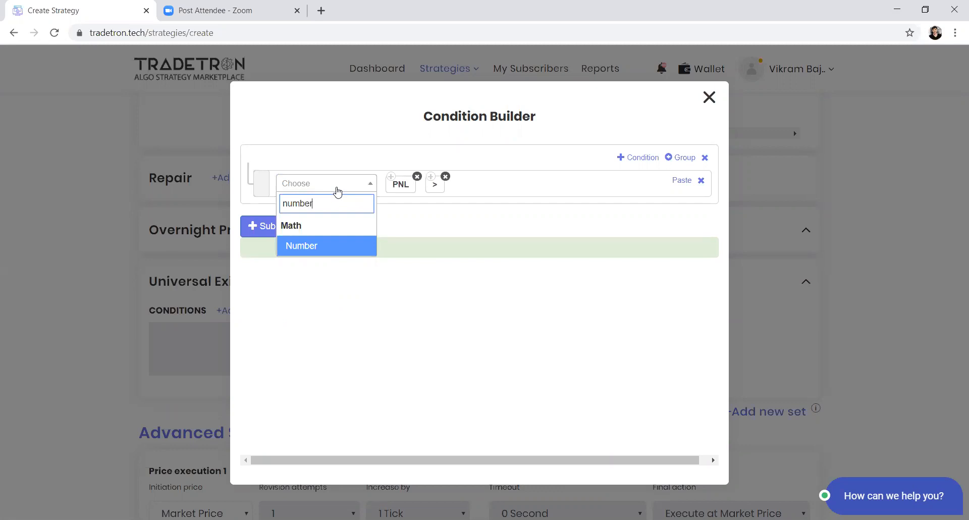
key("Return")
type("5000")
key("Return")
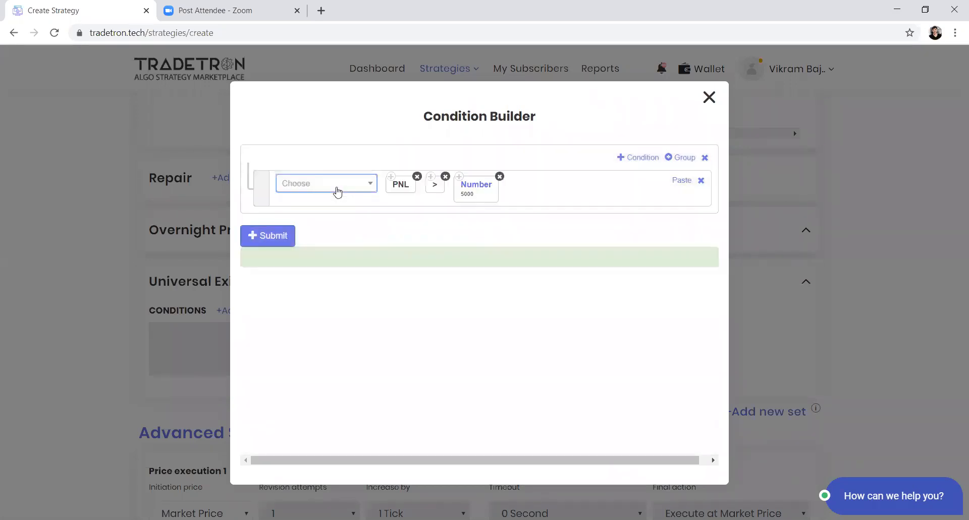
Step: Add a second Universal Exit condition with a copy of the PNL keyword and the < operator
left_click(638, 159)
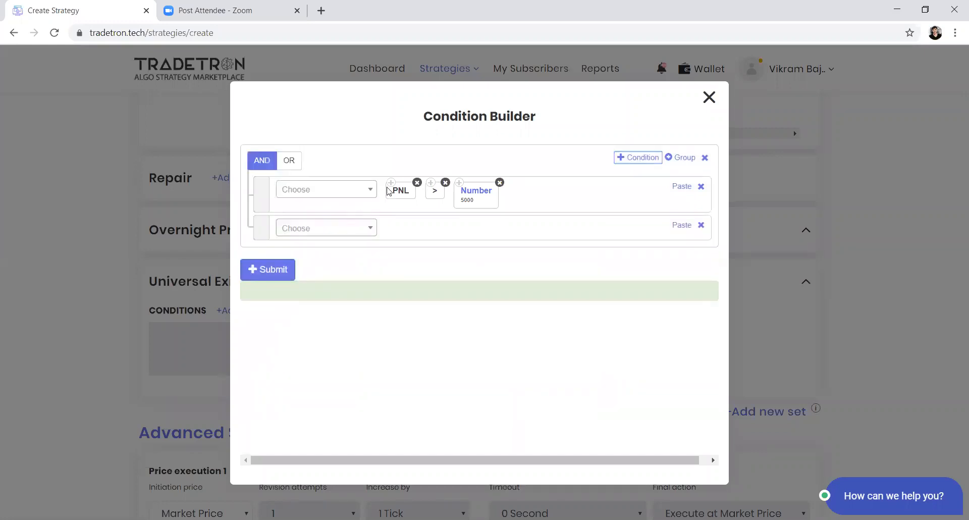
left_click(681, 225)
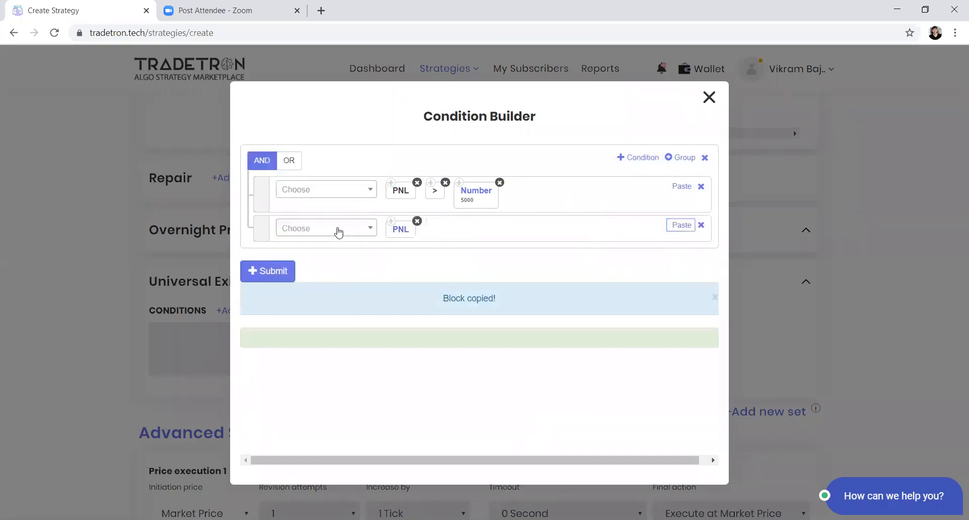
left_click(338, 230)
type("<")
key("Return")
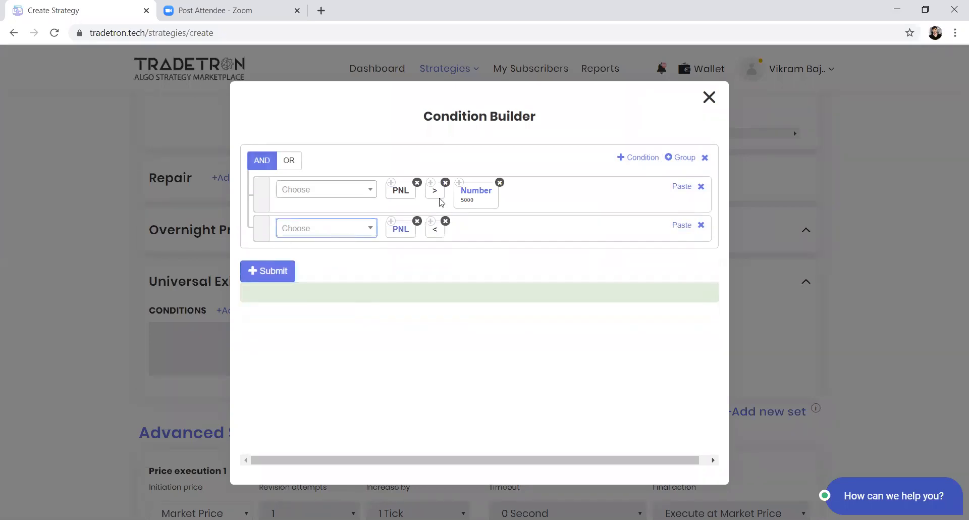
Step: Complete the second condition with a copied Number keyword set to -3000 and submit the Universal Exit conditions
left_click(460, 194)
left_click(679, 225)
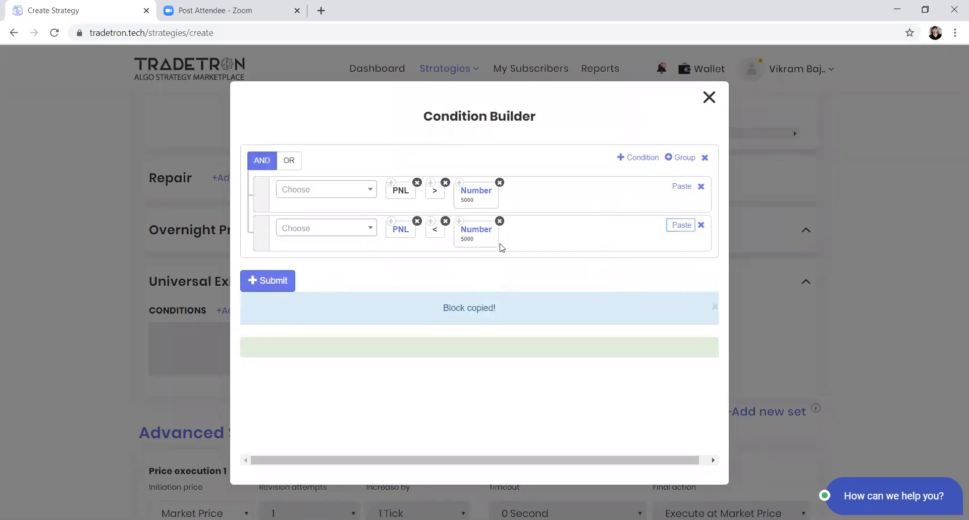
left_click(458, 233)
left_click_drag(428, 234, 339, 244)
type("-3000")
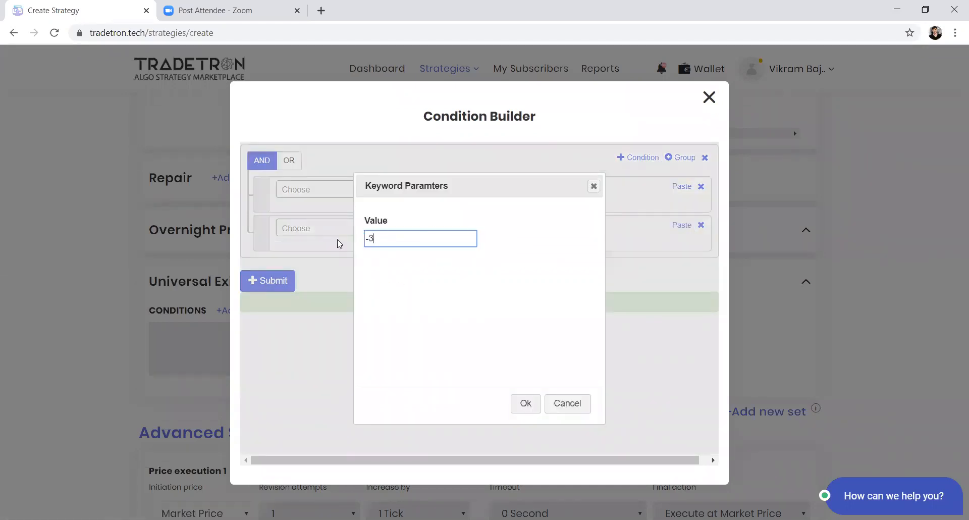
left_click(525, 402)
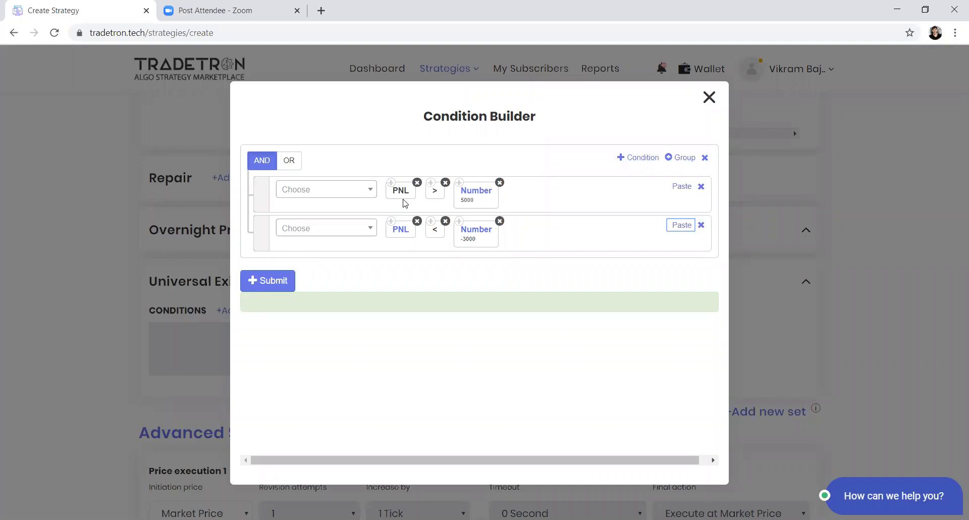
left_click(262, 278)
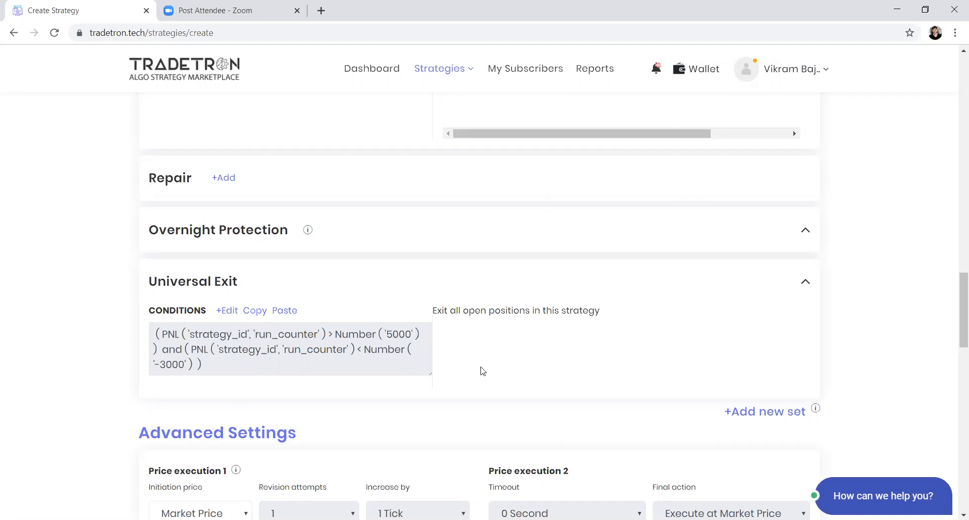
Step: Set the trailing stop loss to activate at 2000, with a profit increase of 2 and a TSL increase of 1
scroll(483, 371, "down", 7)
left_click(514, 238)
key("ctrl+a")
type("2000")
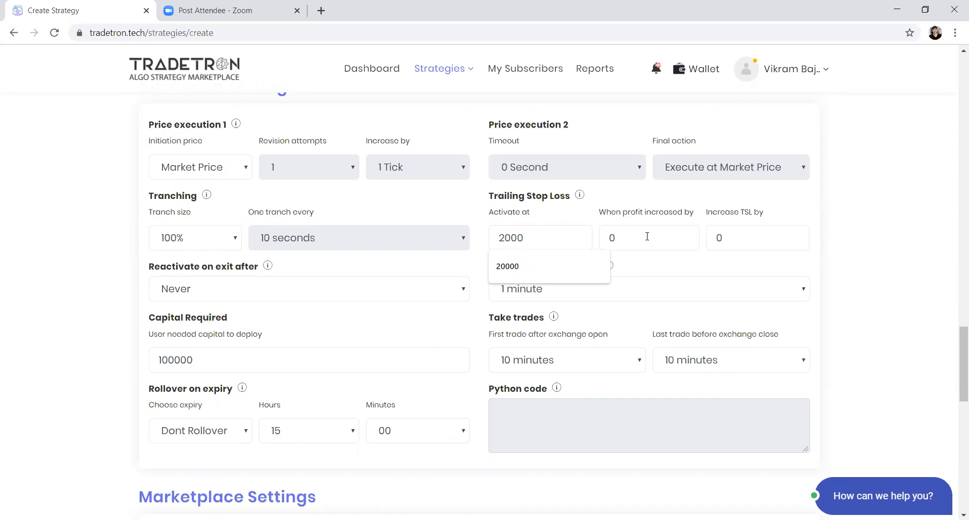
left_click_drag(646, 236, 604, 236)
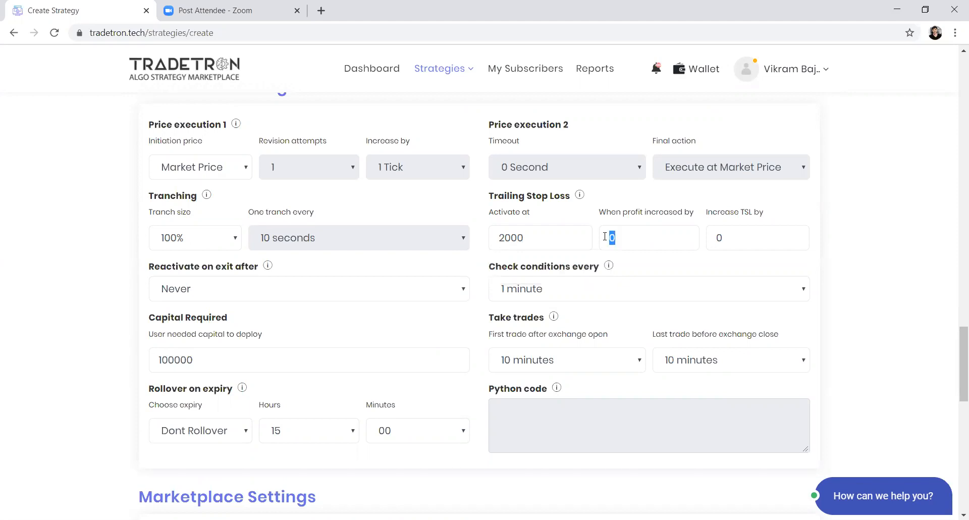
type("2")
key("Tab")
type("1")
Step: Review the strategy's advanced settings, entry positions, repair blocks and Universal Exit conditions
scroll(604, 50, "down", 3)
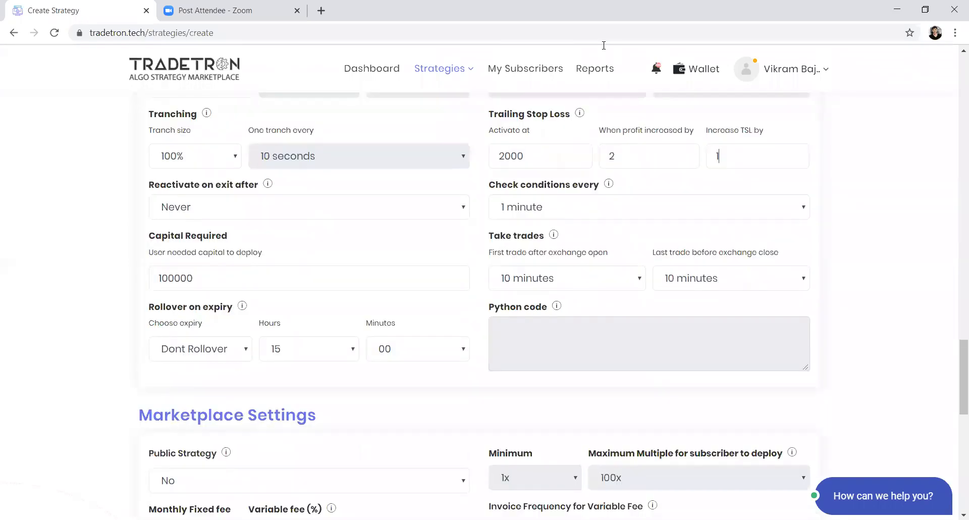
scroll(604, 47, "up", 2)
scroll(595, 139, "up", 2)
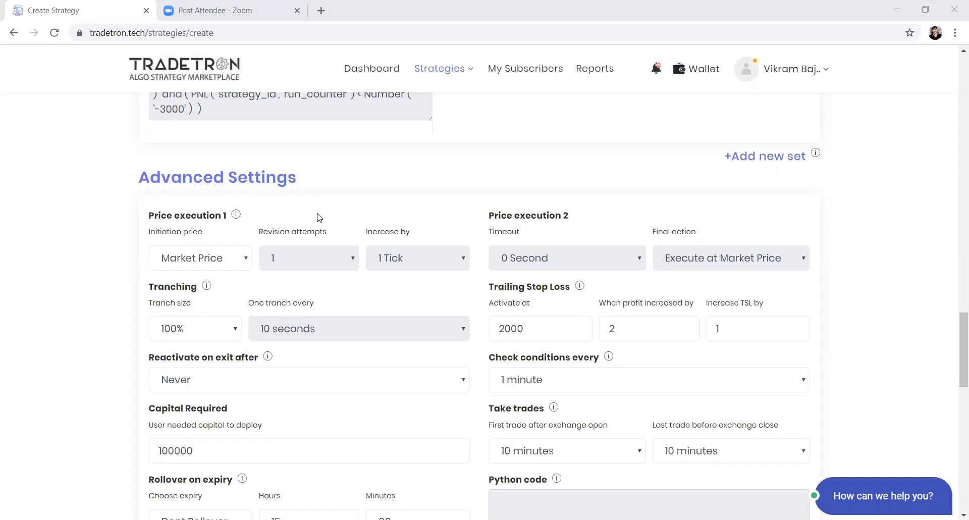
scroll(310, 183, "up", 10)
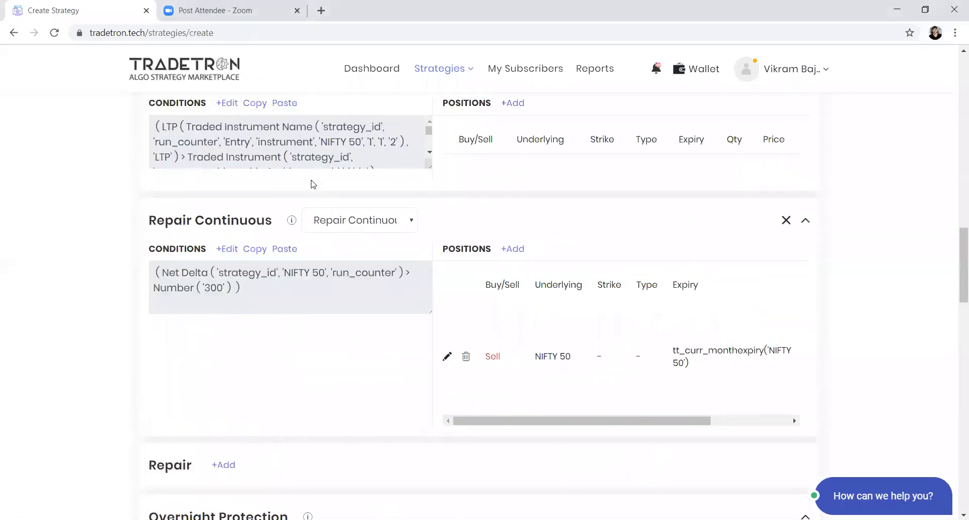
scroll(311, 185, "up", 8)
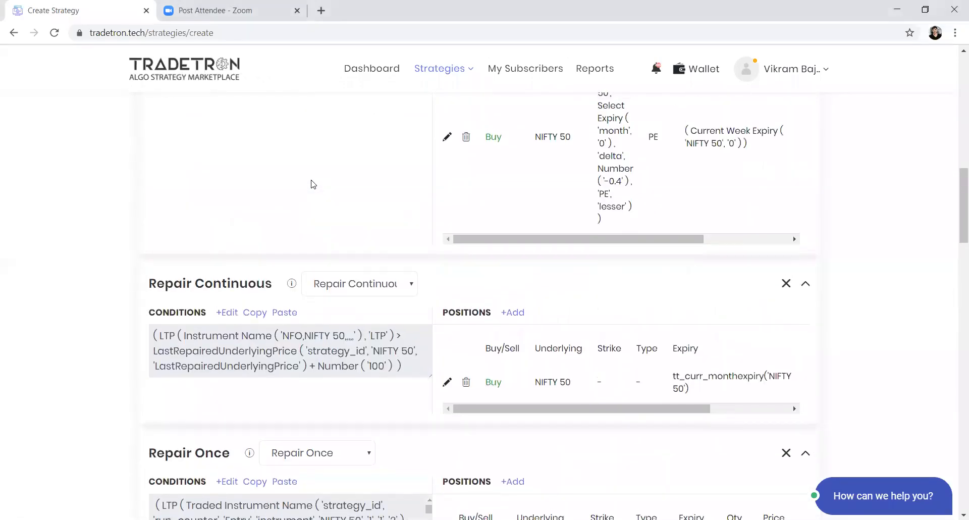
scroll(312, 184, "up", 2)
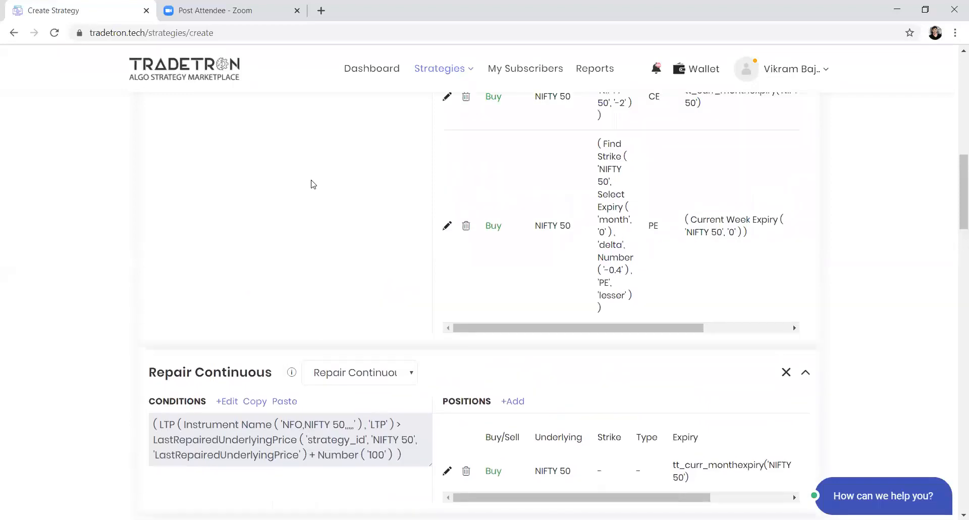
scroll(311, 184, "up", 3)
scroll(311, 184, "down", 6)
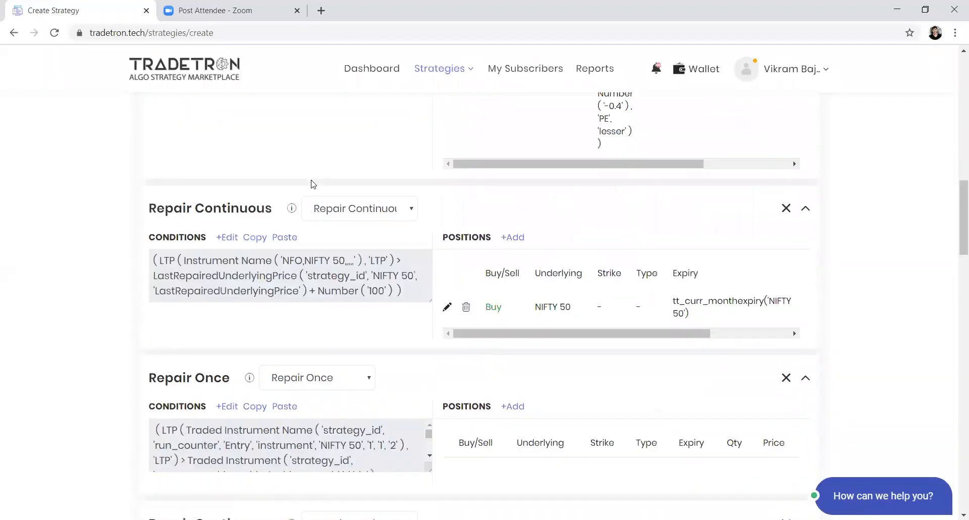
scroll(311, 184, "down", 10)
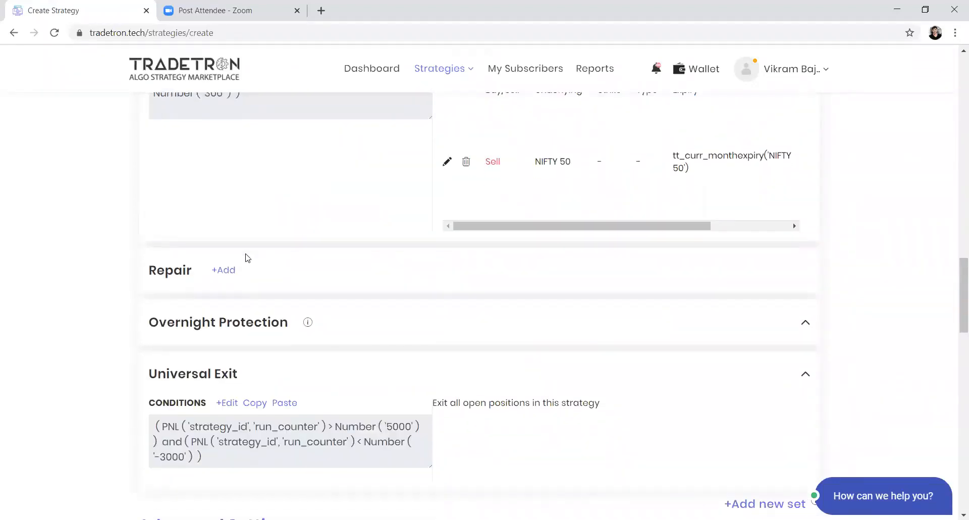
Step: Add a new Repair Once block below the delta-neutral repair and begin a condition for it
left_click(225, 270)
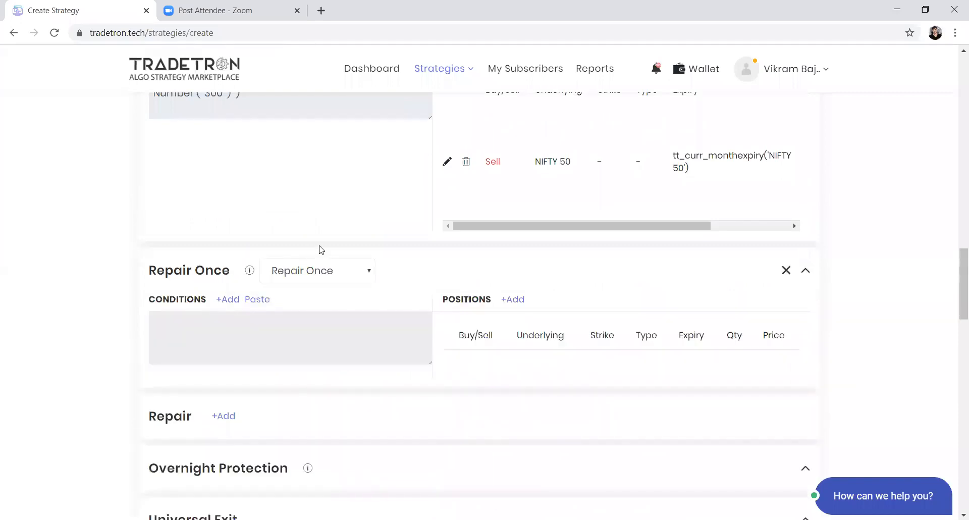
left_click(237, 301)
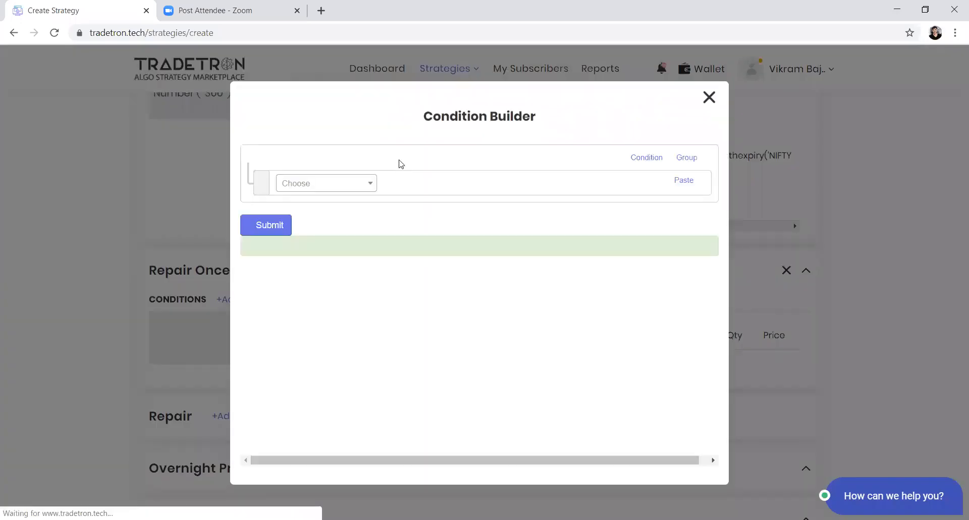
left_click(361, 184)
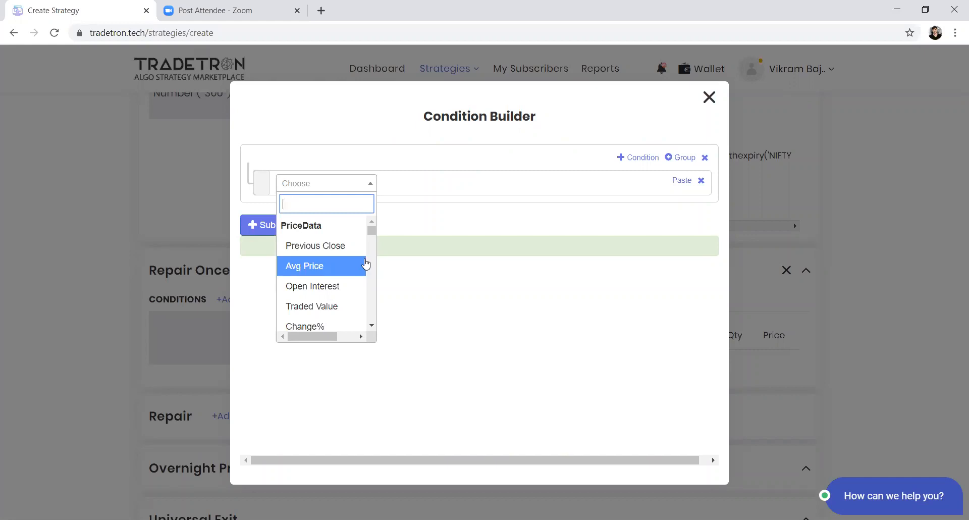
Step: Choose the Max keyword for the Repair Once condition and set its Number 1 to Position
type("max")
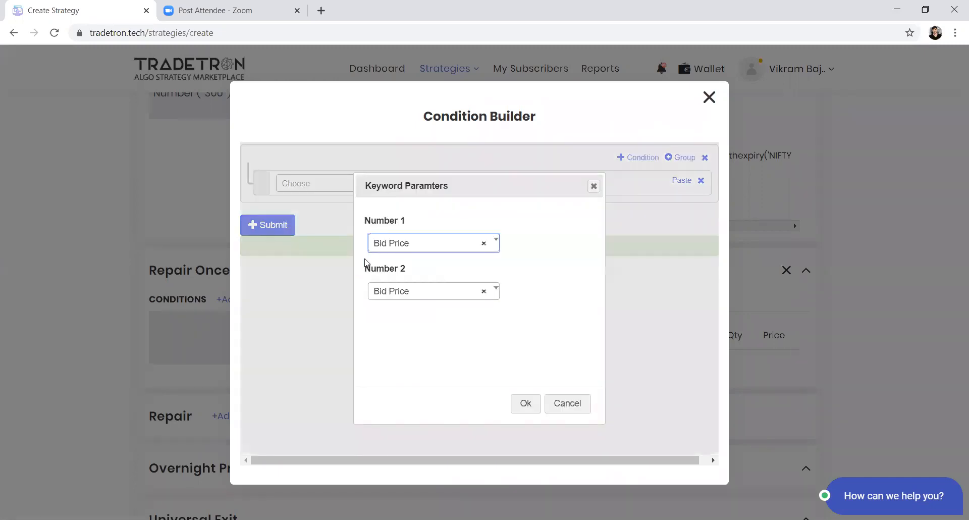
type("open")
key("Return")
type("pos")
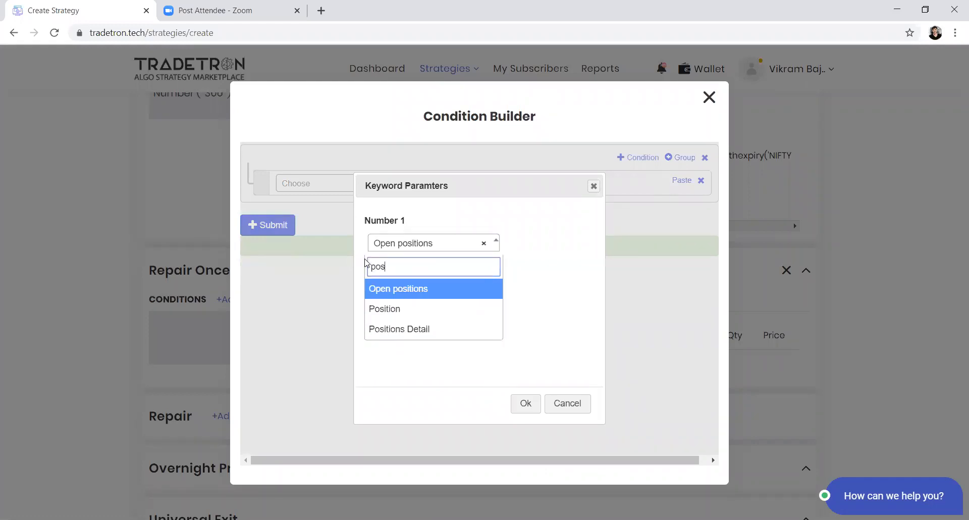
key("Down")
key("Return")
Step: Set Number 2 of the Max keyword to Position and accept its parameters
key("Tab")
key("Return")
type("pos")
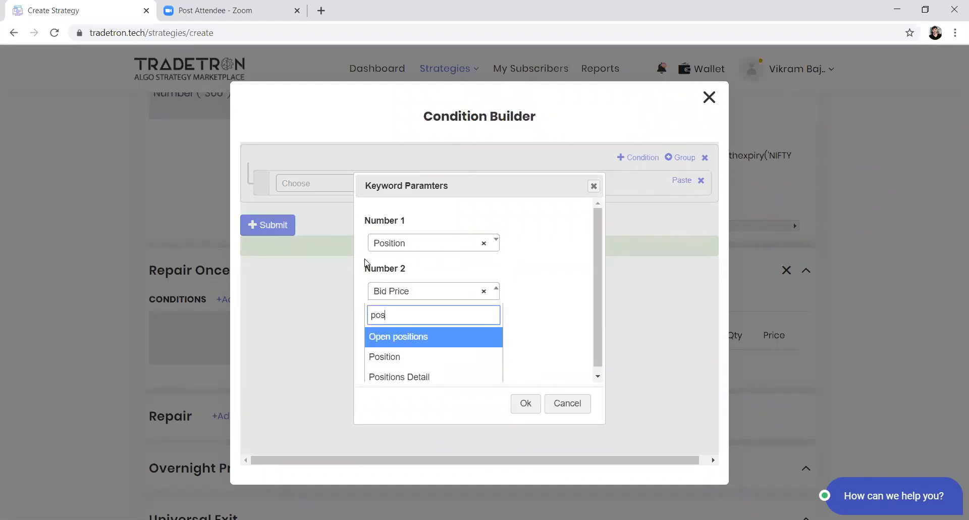
key("Down")
key("Return")
key("Tab")
key("Return")
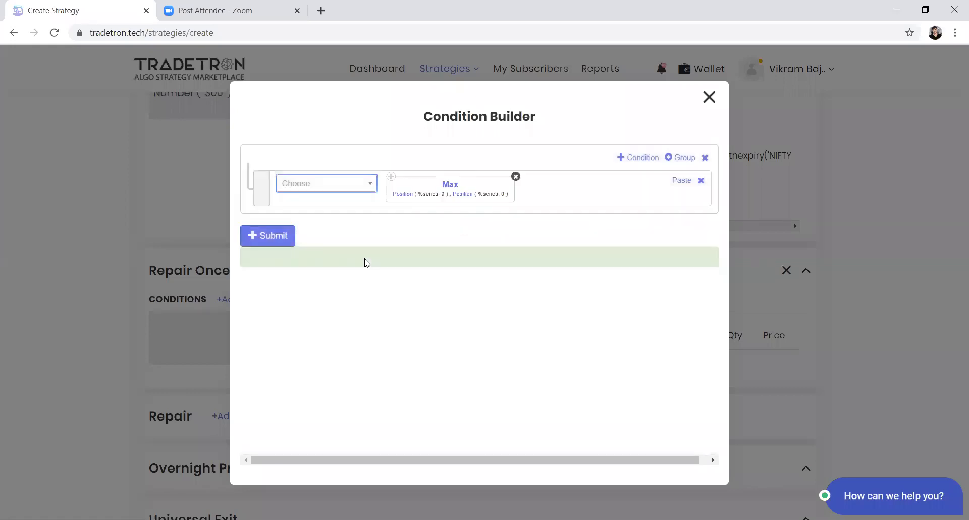
Step: Try HIGH as the series of the first Position in the Max keyword, and remove the Max keyword
left_click(397, 194)
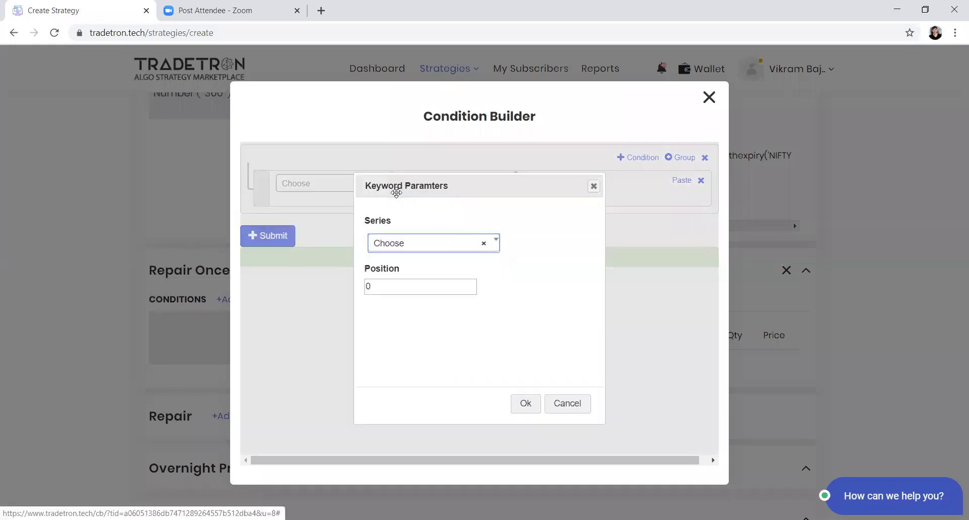
left_click(393, 248)
scroll(388, 336, "down", 10)
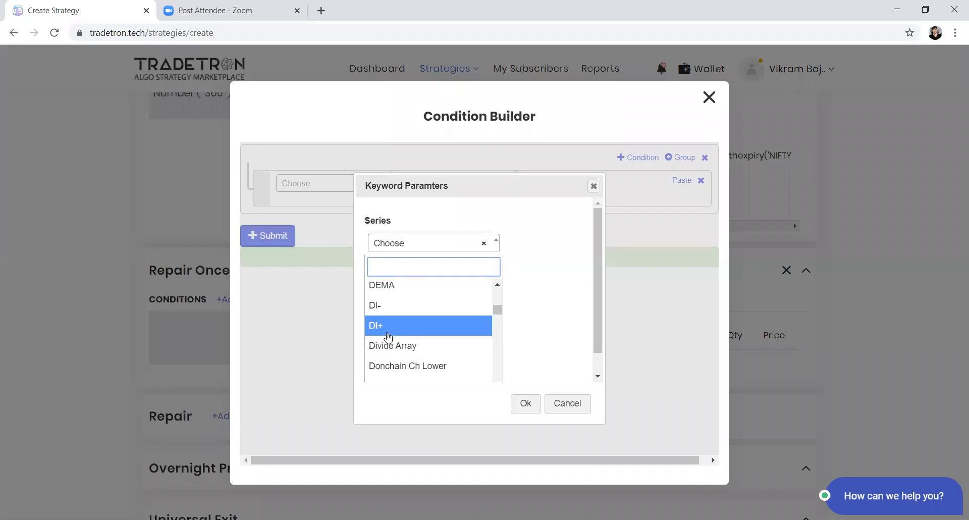
type("high")
key("Return")
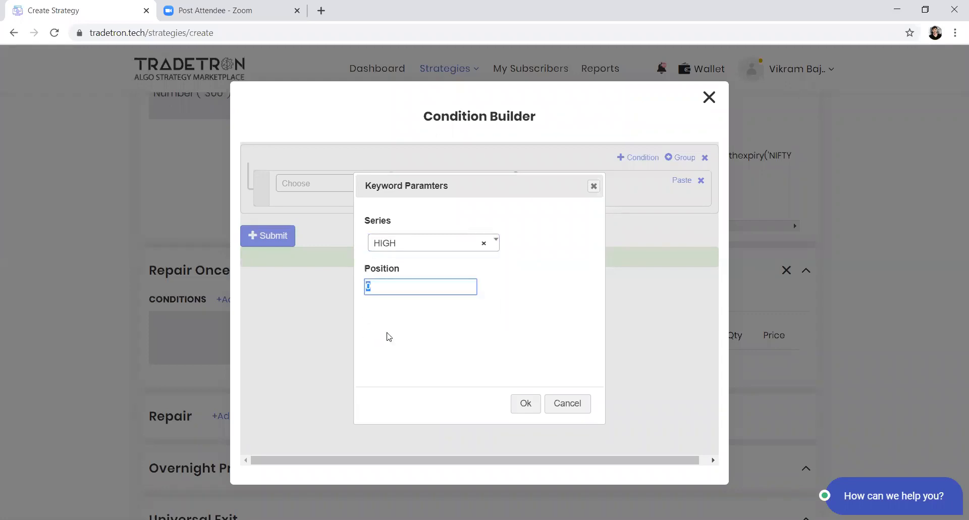
type("1")
key("Tab")
key("shift+Tab")
key("Tab")
key("Return")
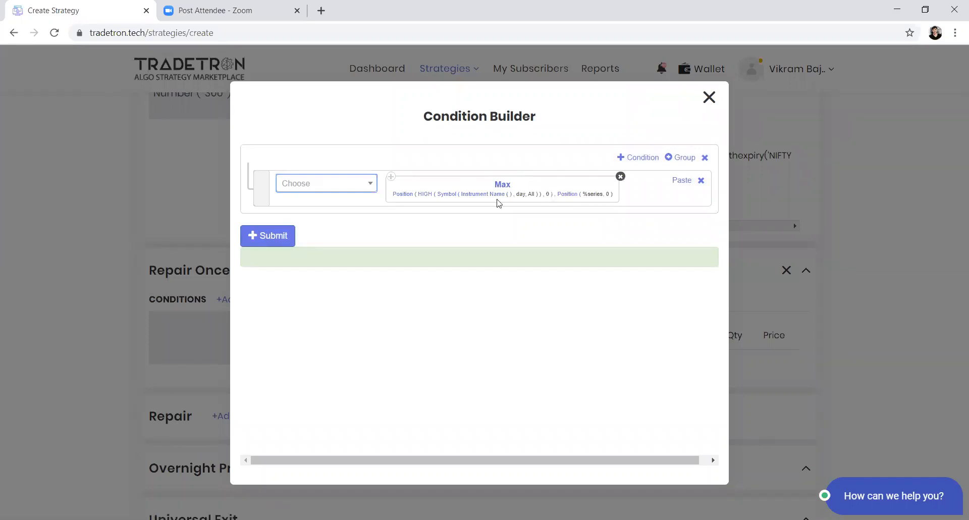
left_click(621, 176)
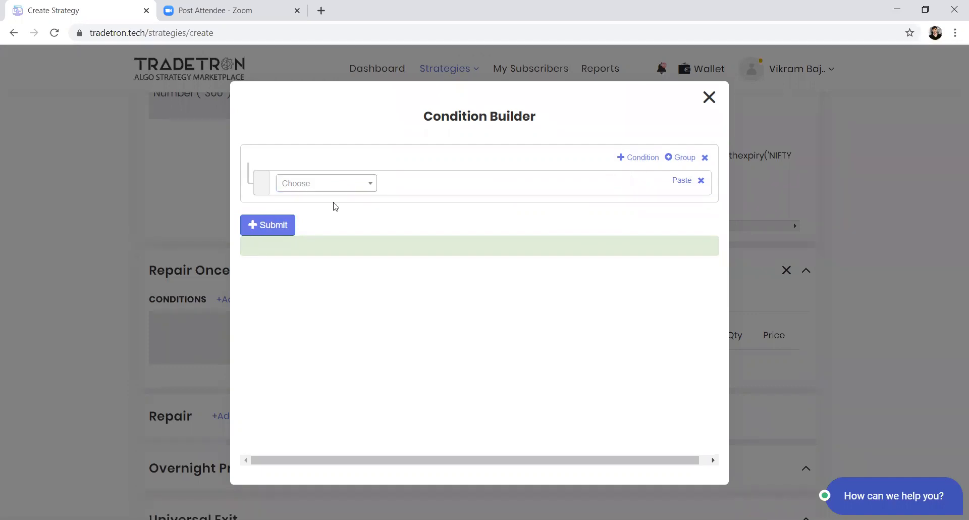
Step: Add a Position keyword to the Repair Once condition with Highest High Value as its series and position 0
left_click(333, 187)
type("pos")
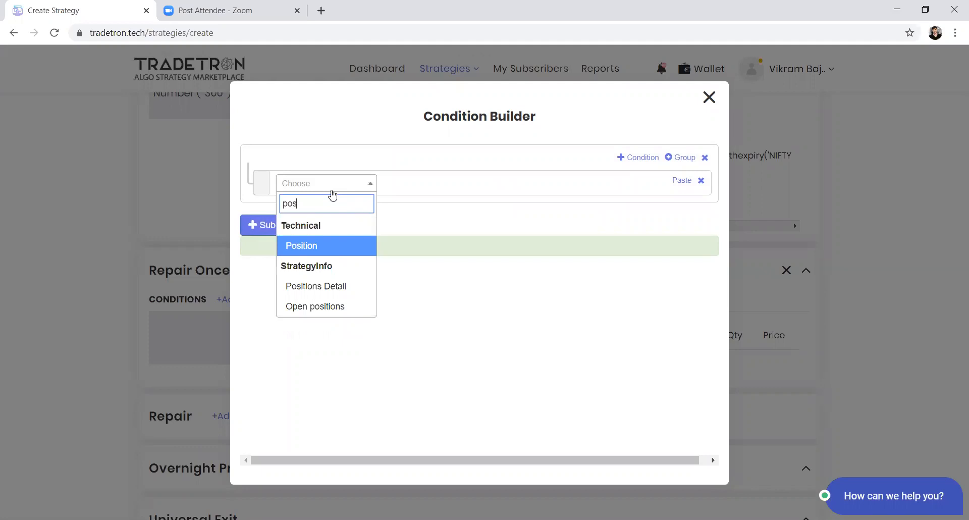
key("Return")
key("Return")
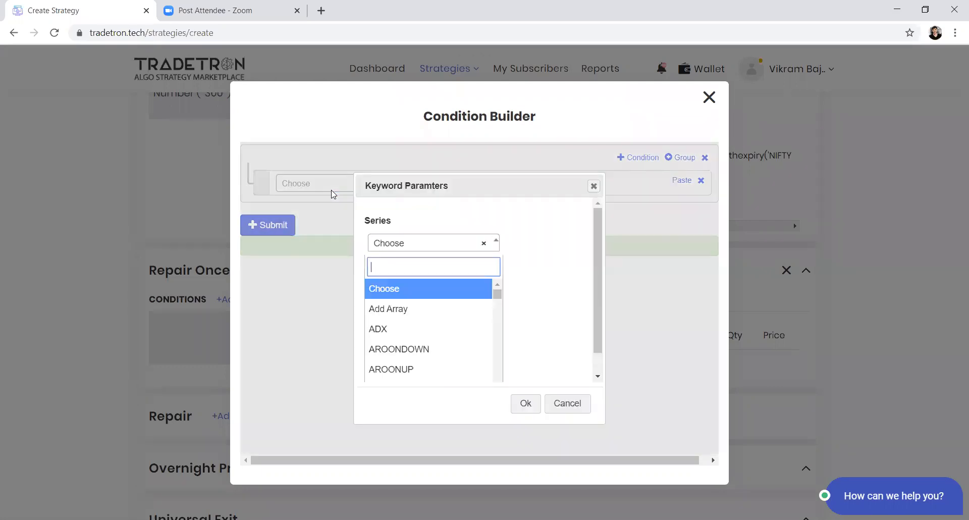
type("high")
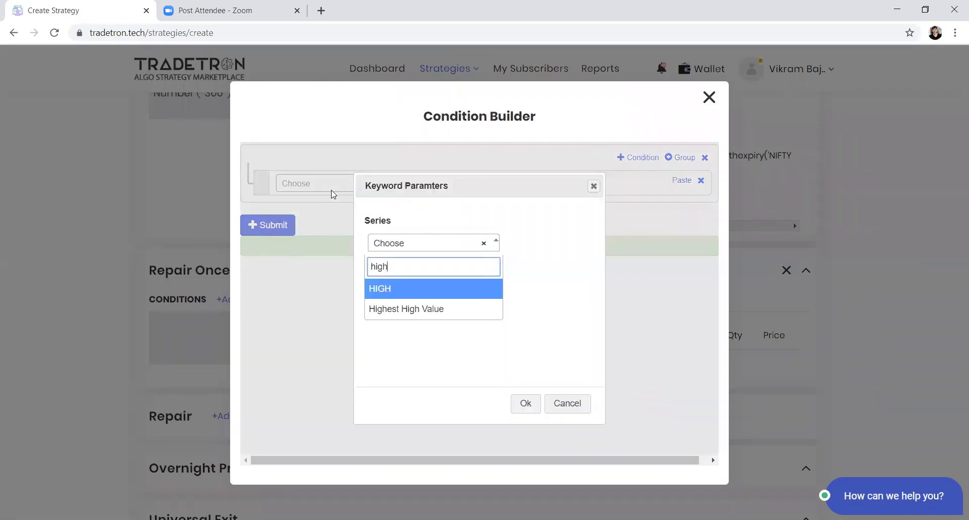
type("e")
key("Return")
key("Tab")
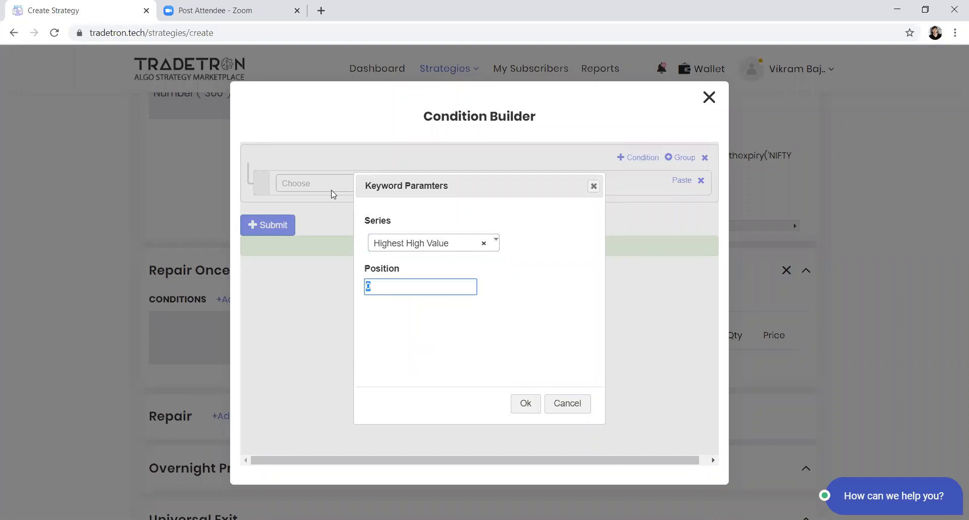
type("-")
key("BackSpace")
type("0")
key("Return")
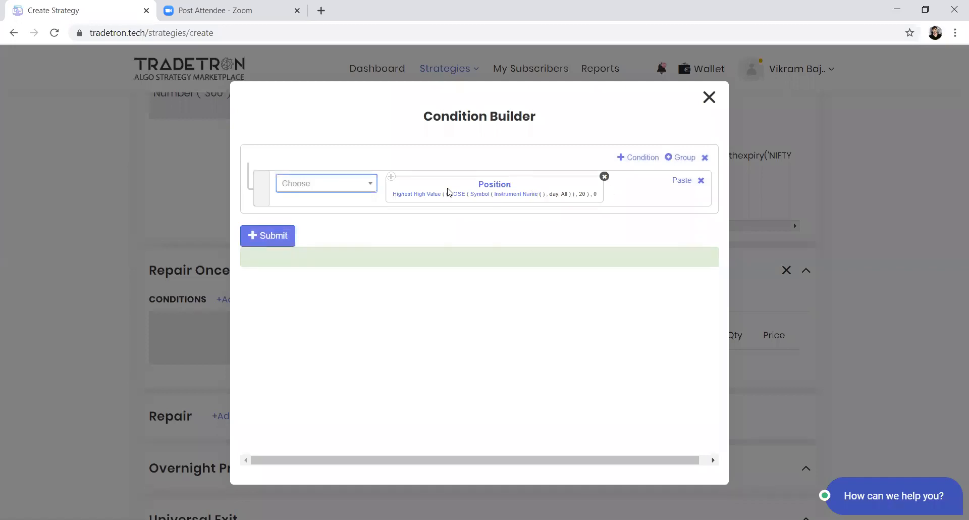
Step: Set the Highest High Value inside the Position keyword to the HIGH series with a period of 2
left_click(424, 191)
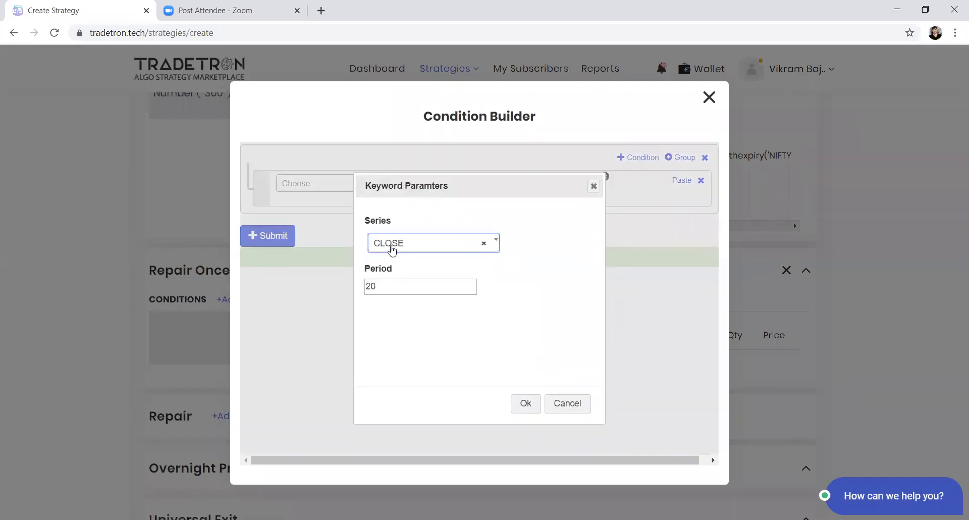
left_click(393, 246)
type("hi")
key("Return")
key("Tab")
type("2")
key("Tab")
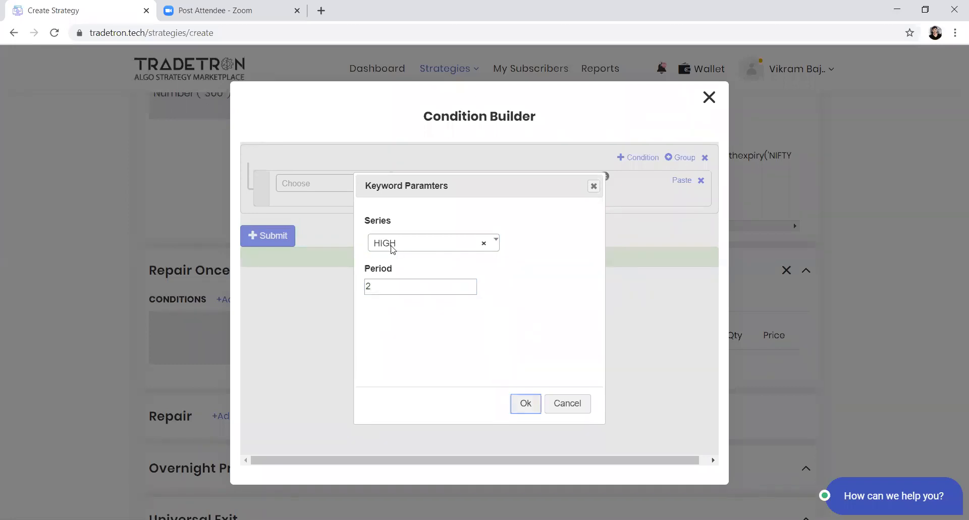
key("Return")
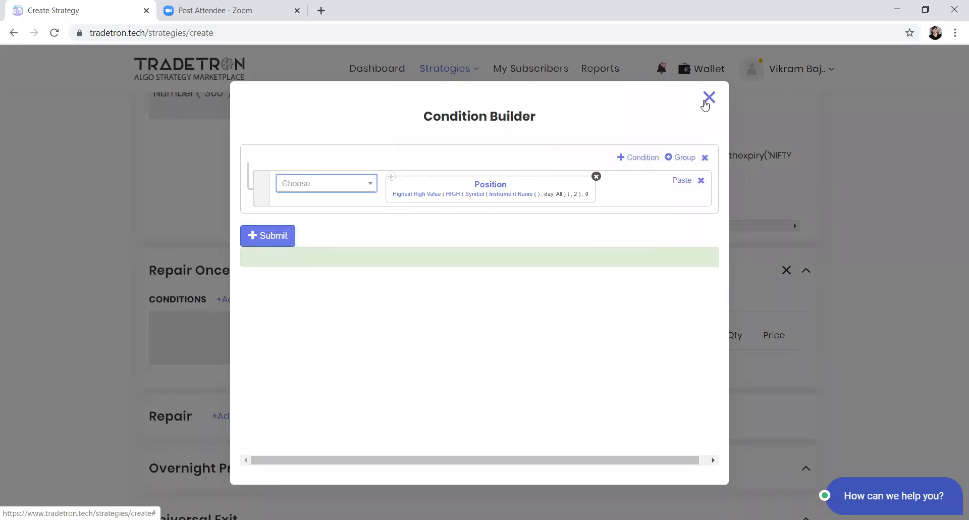
Step: Add a second condition that starts with the instrument's LTP followed by the > operator
left_click(638, 157)
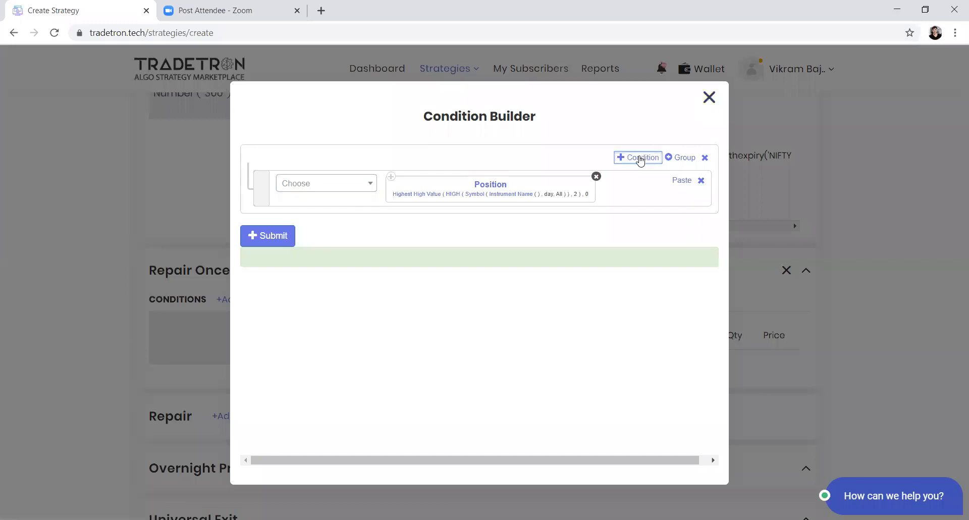
left_click(357, 231)
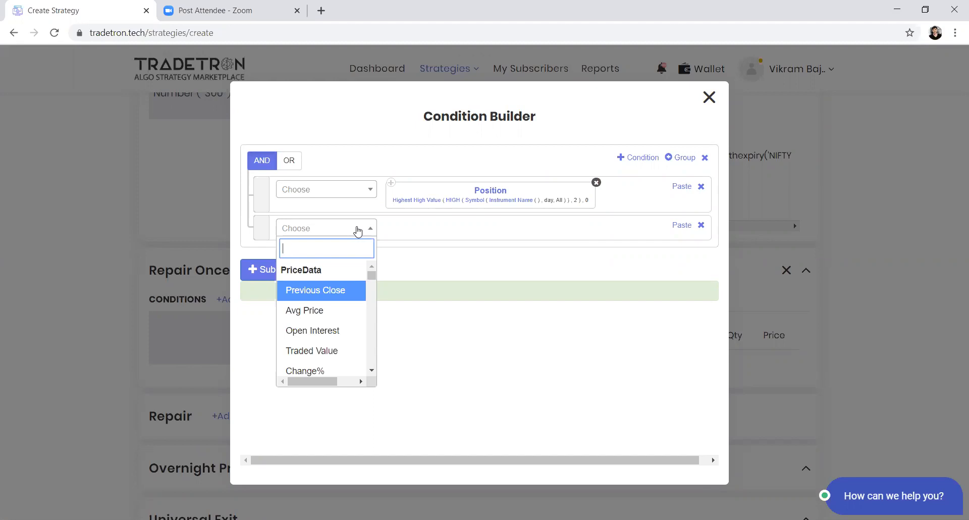
type("ltp")
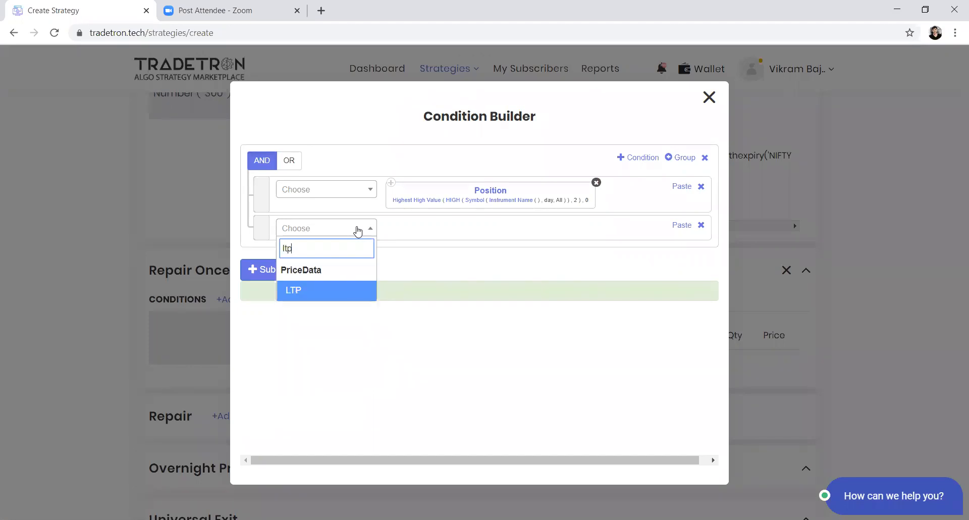
key("Return")
key("Return")
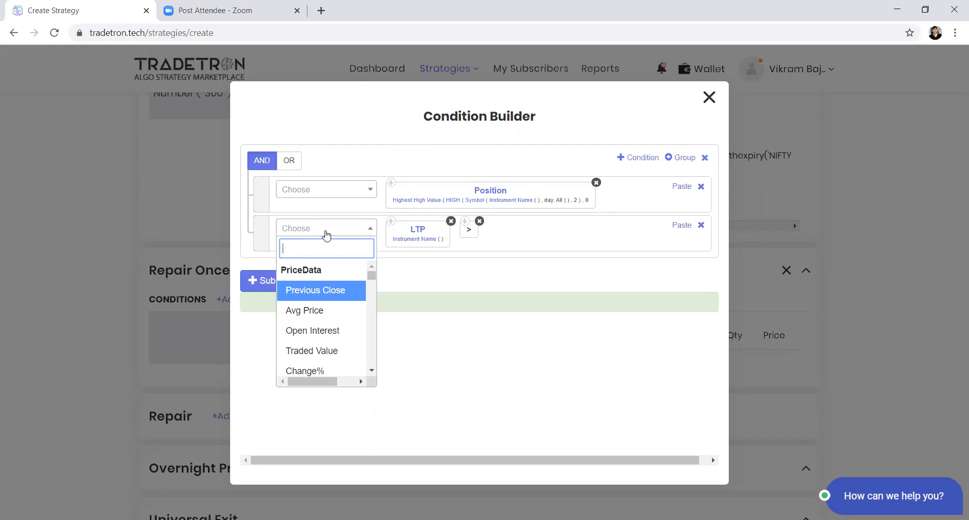
Step: Complete the LTP comparison with a Position keyword using the HIGH series at position -1
type("po")
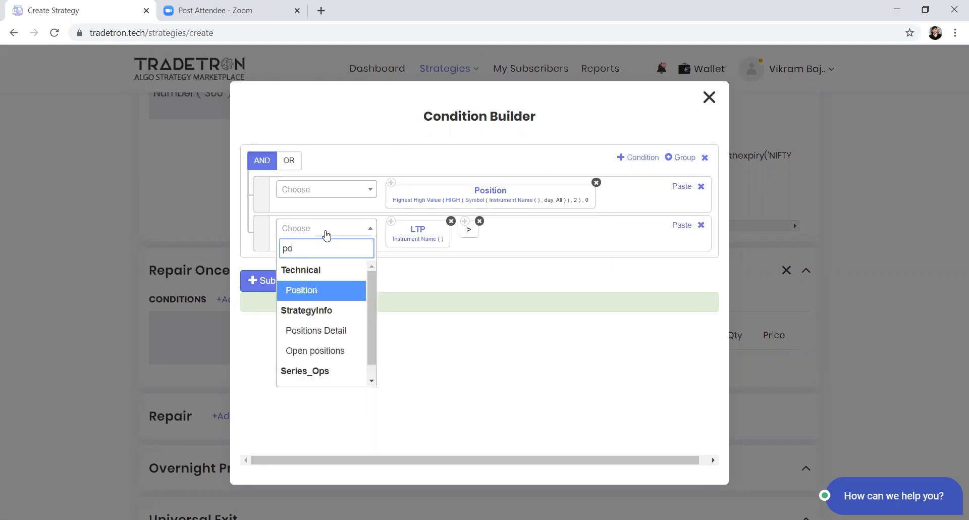
key("Return")
type("igh")
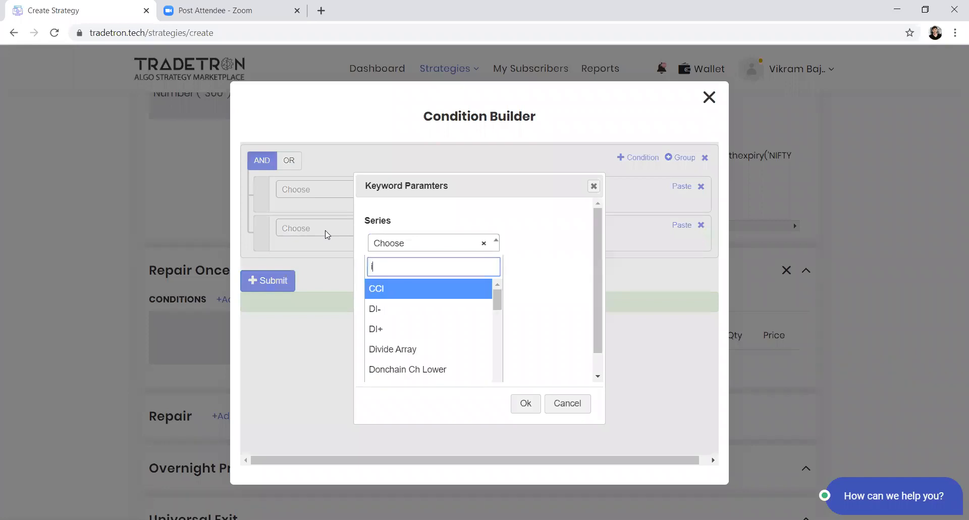
key("Return")
type("-2")
key("BackSpace")
type("1")
key("Tab")
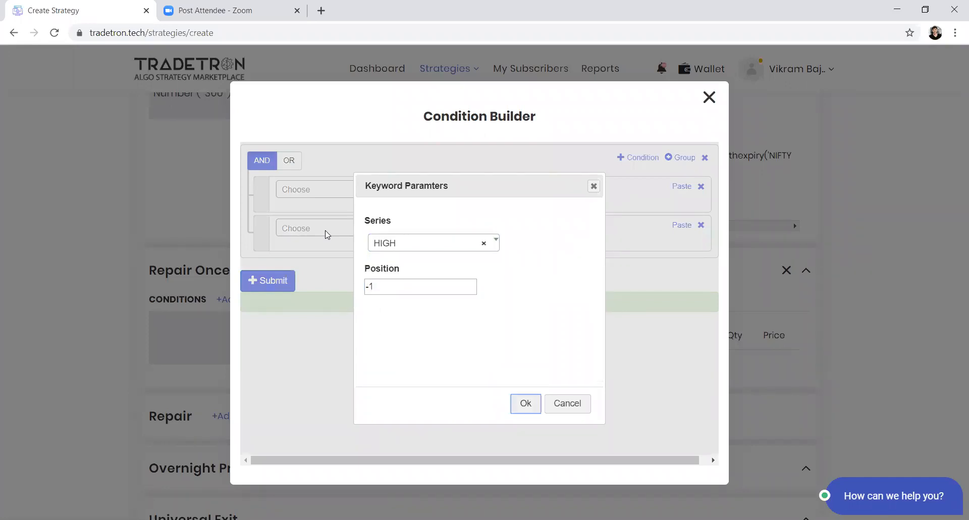
key("Return")
Step: Append the * operator after the HIGH Position keyword in the second condition
left_click(327, 234)
type("*")
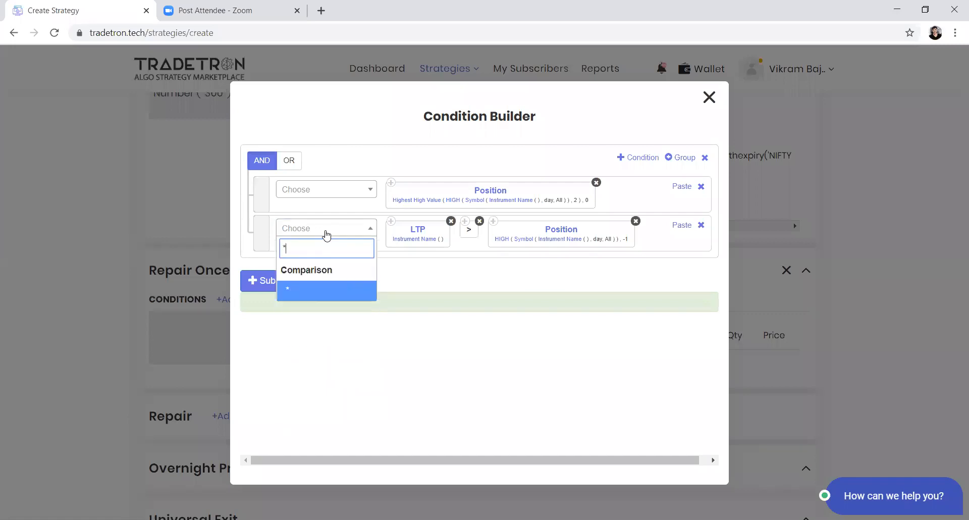
key("Return")
left_click(325, 236)
type("numb")
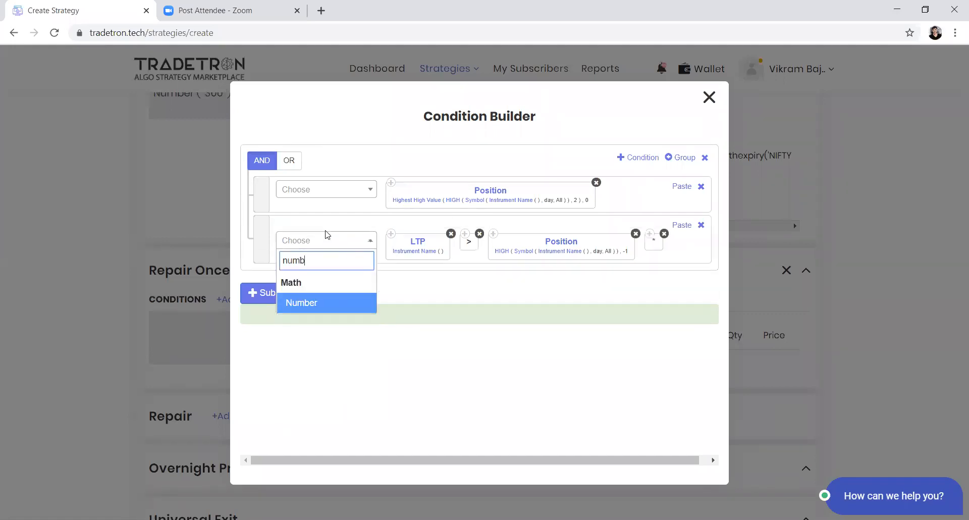
key("Return")
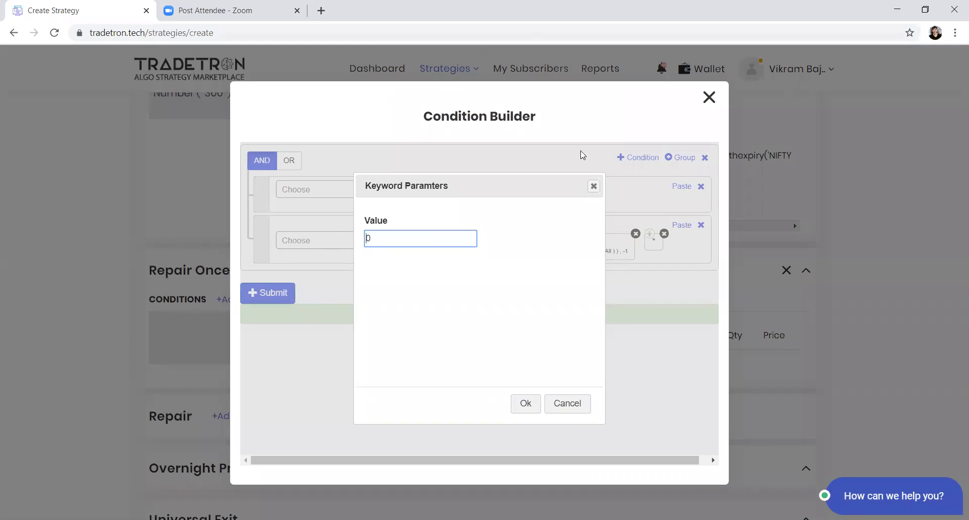
left_click(592, 186)
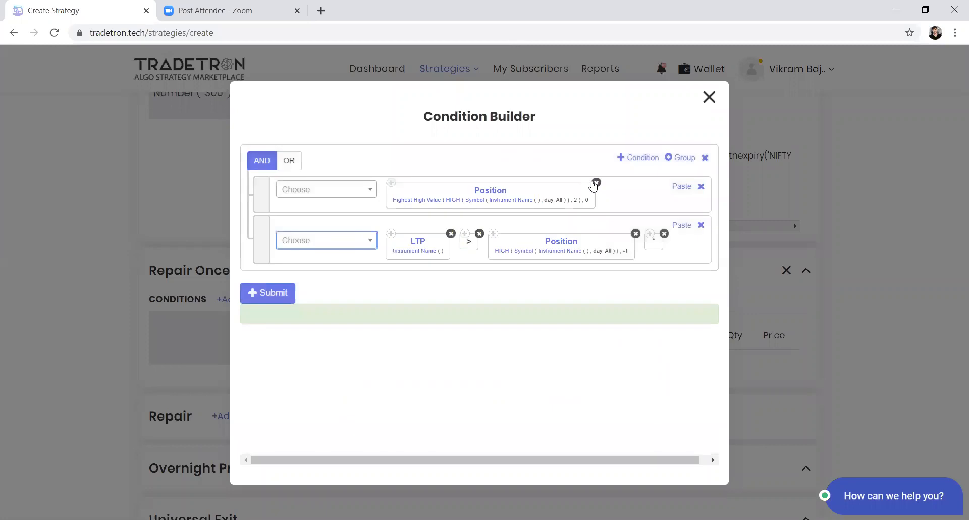